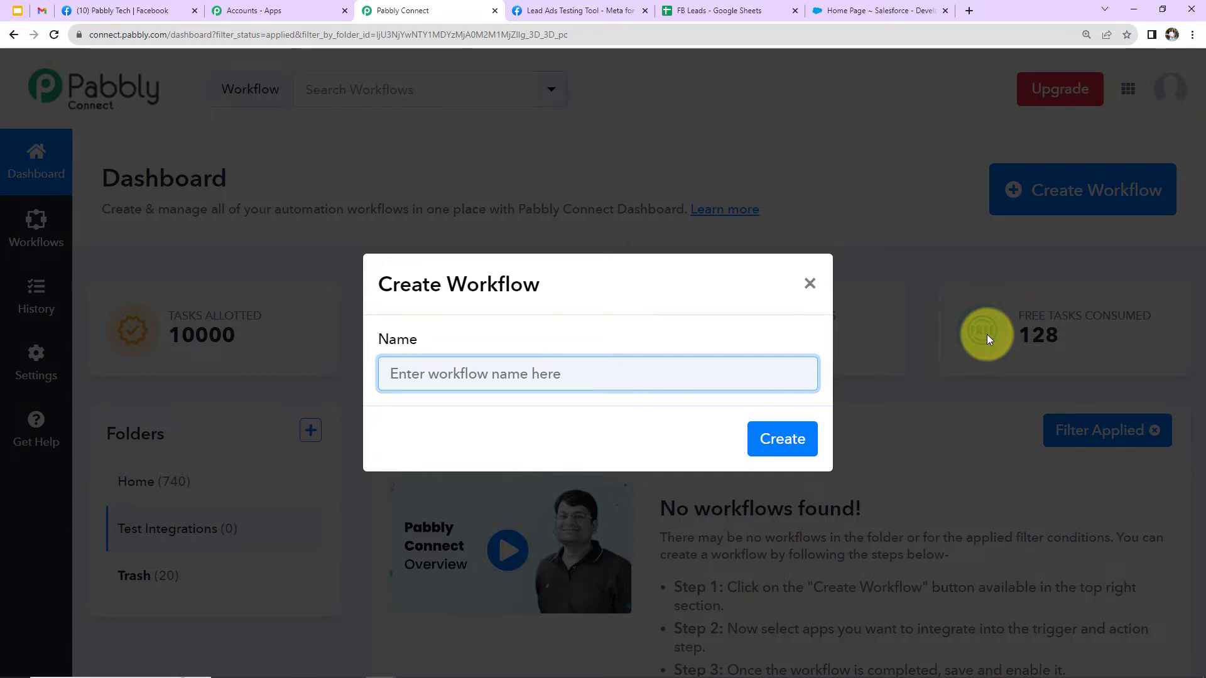
Create a workflow named "How to Use Pabbly Connect with Facebook Lead Ads?" and collapse its trigger section.
text(How to Use Pabbly Connect with Facebook Lead Ads?)
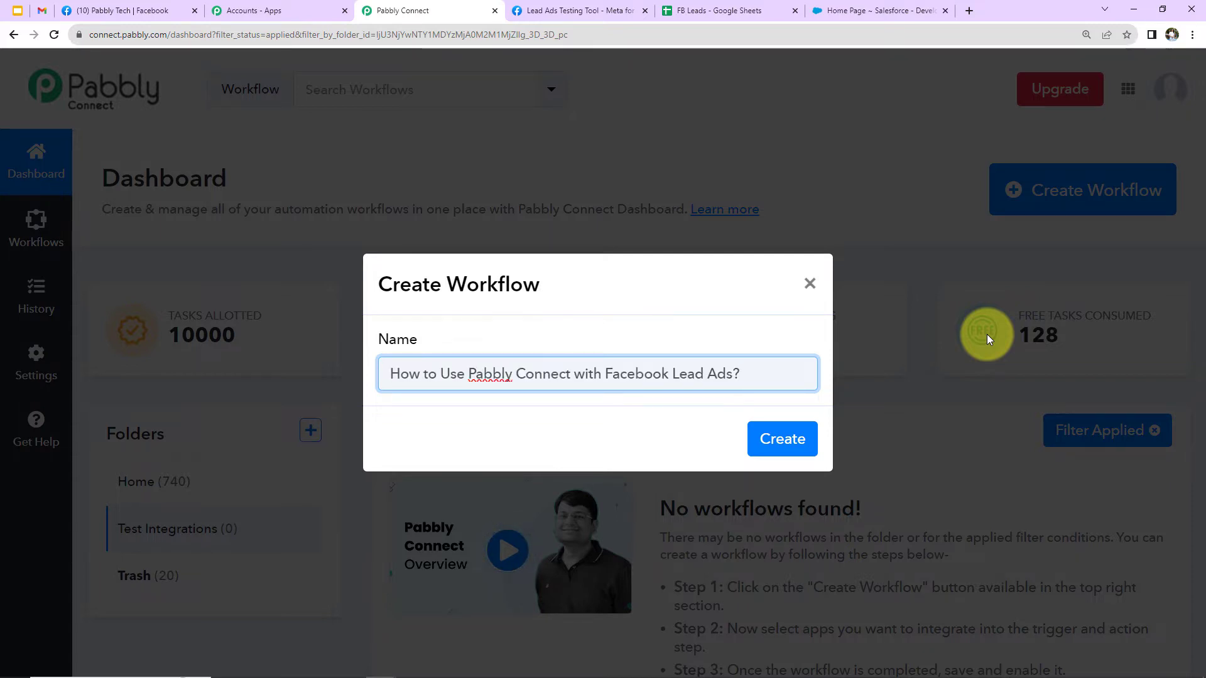
click(795, 437)
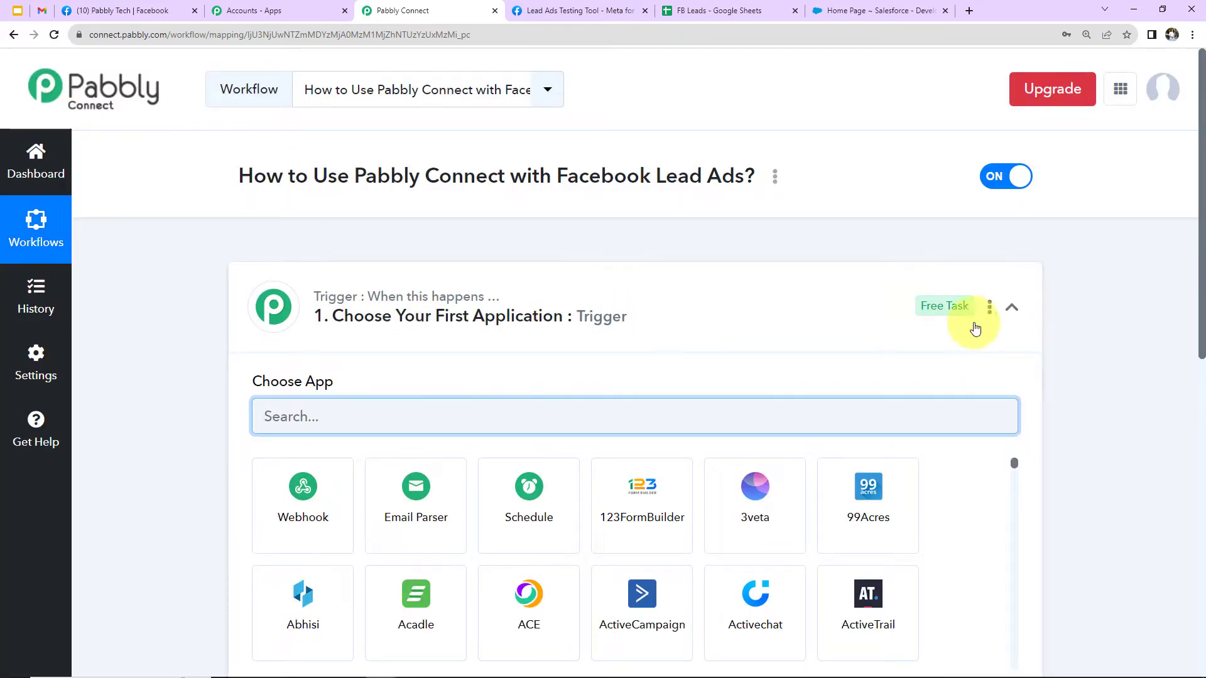
click(1012, 310)
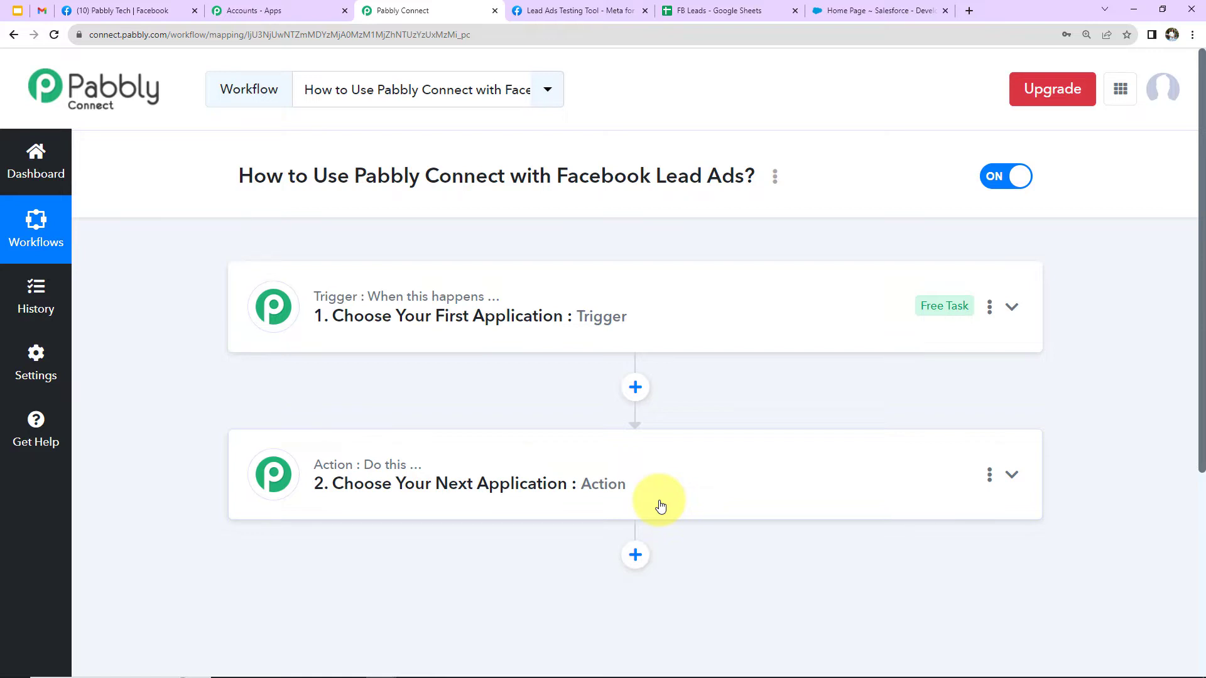
Set the workflow's trigger application to Facebook Lead Ads with the trigger event New Lead (Instant).
click(676, 323)
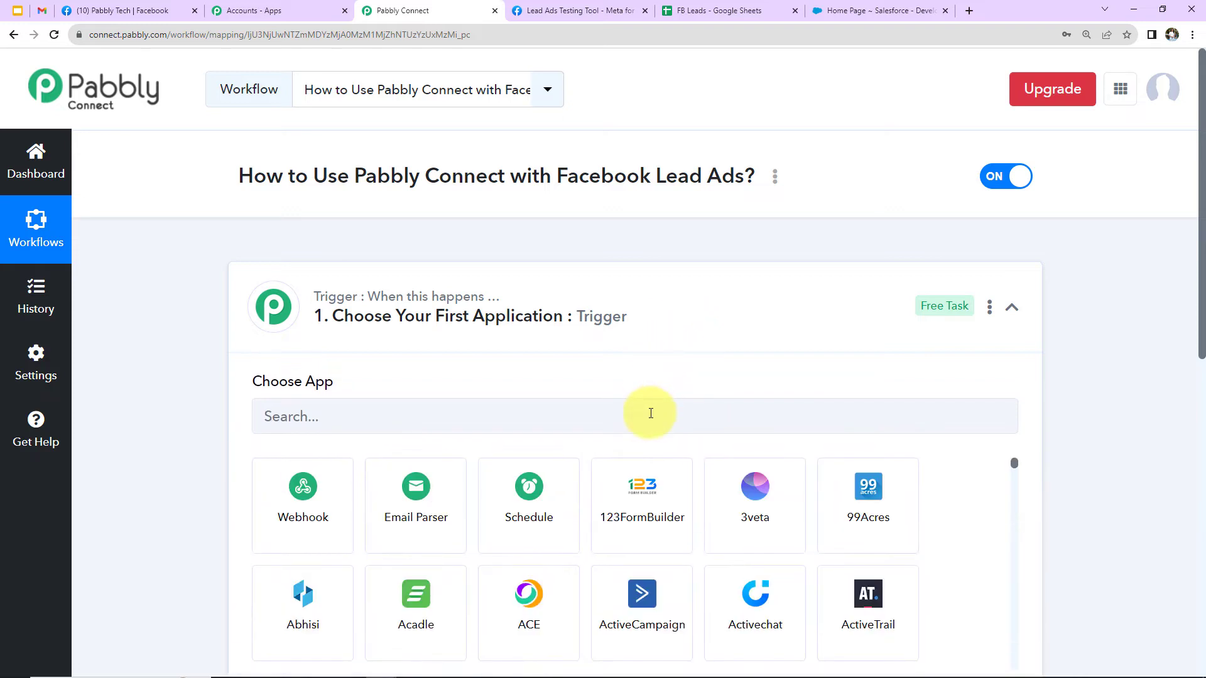
click(650, 413)
text(facebb)
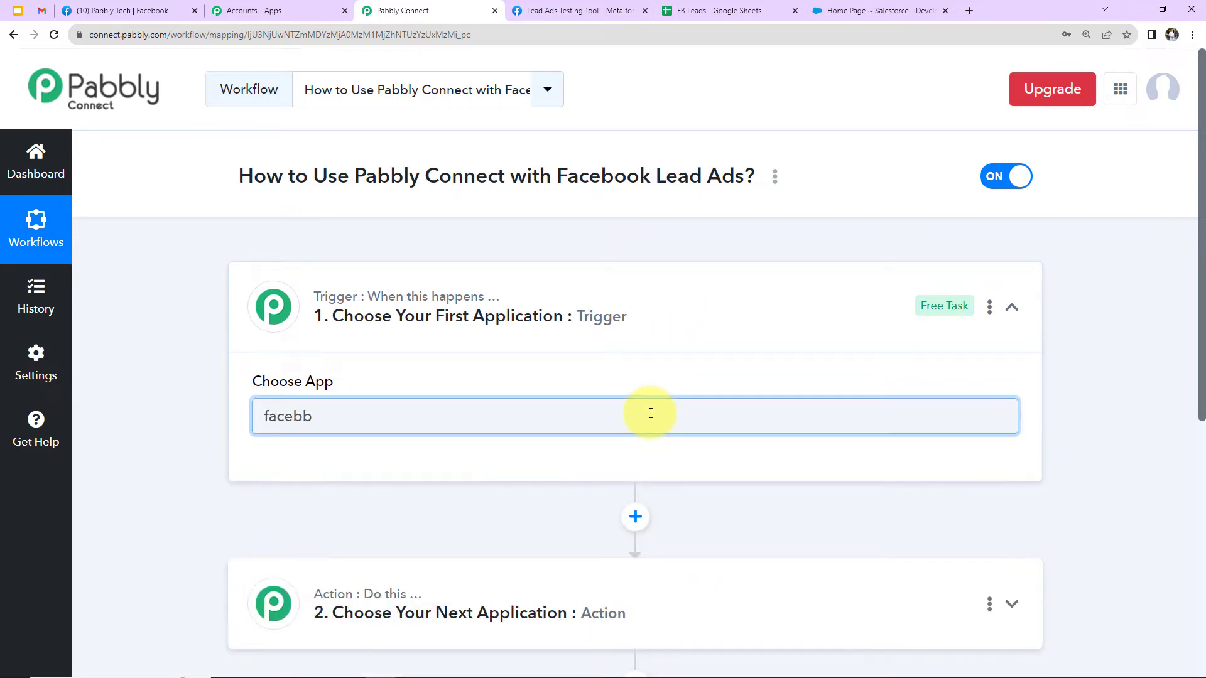
key(BackSpace)
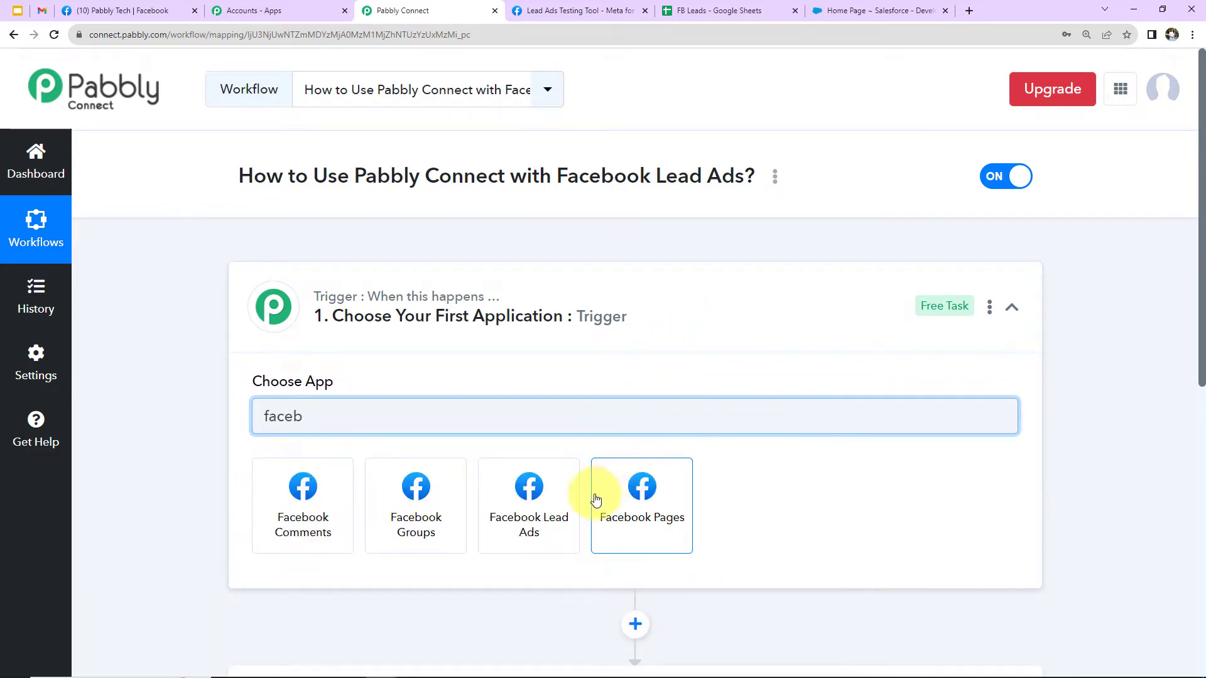
click(529, 510)
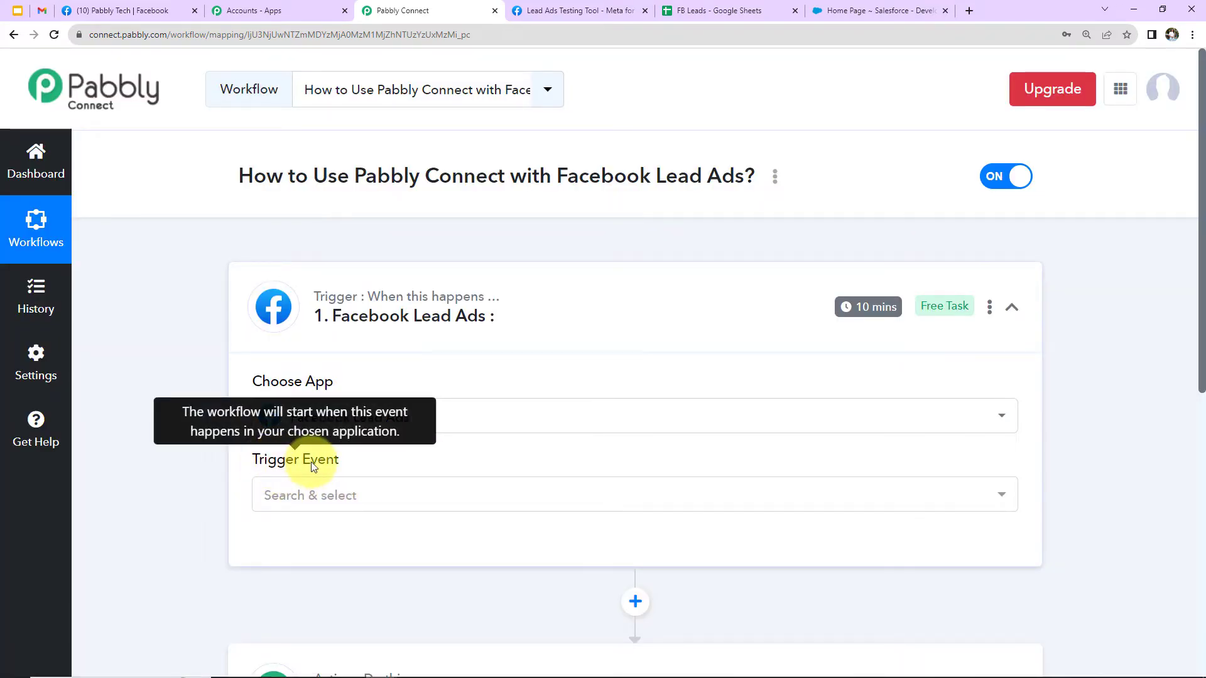
click(312, 497)
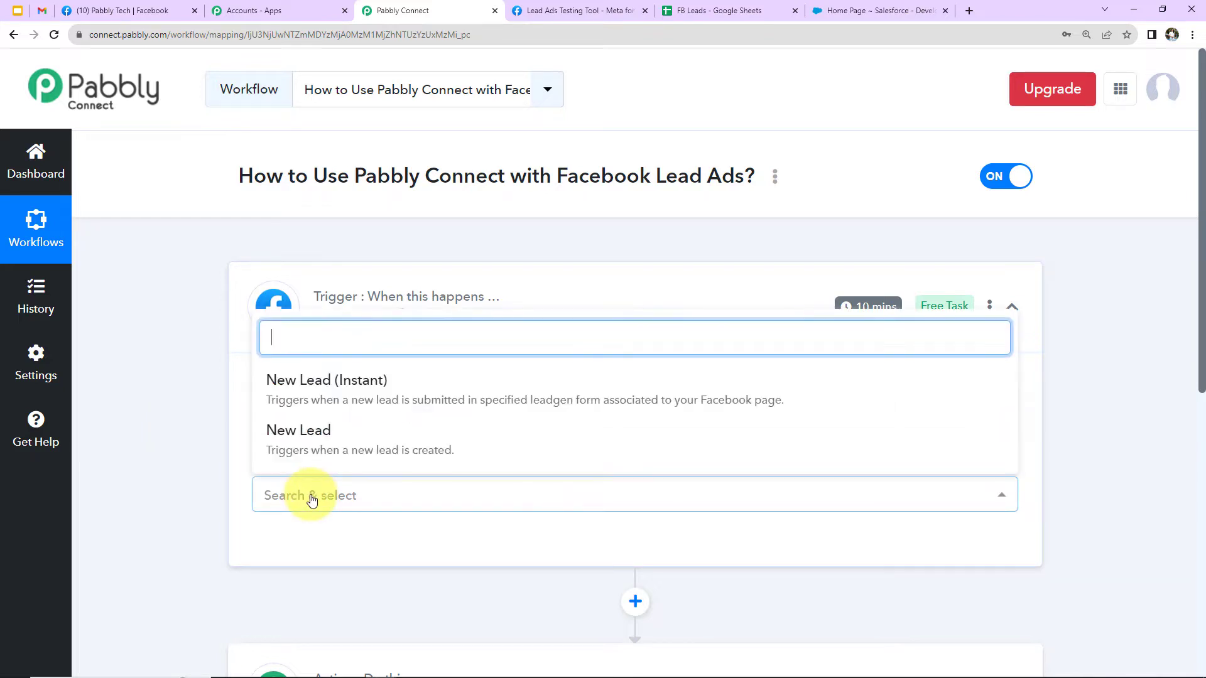
click(306, 398)
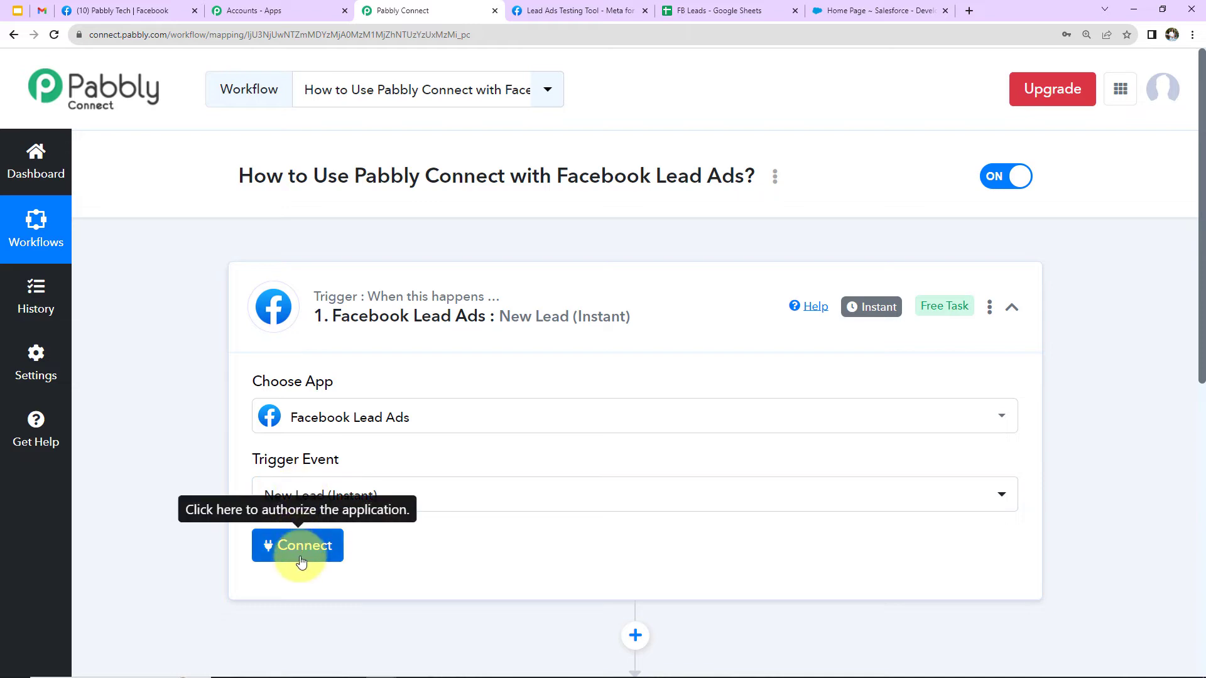
Connect the trigger to Facebook Lead Ads by adding a new connection.
click(302, 543)
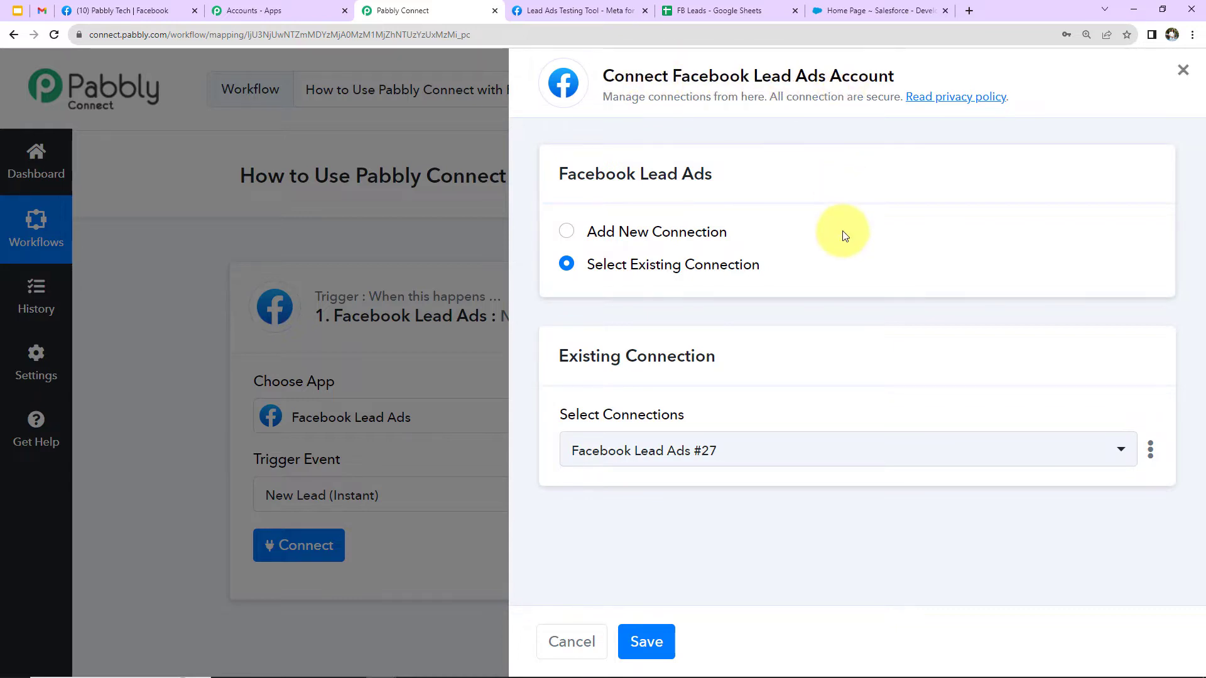
click(561, 241)
click(627, 438)
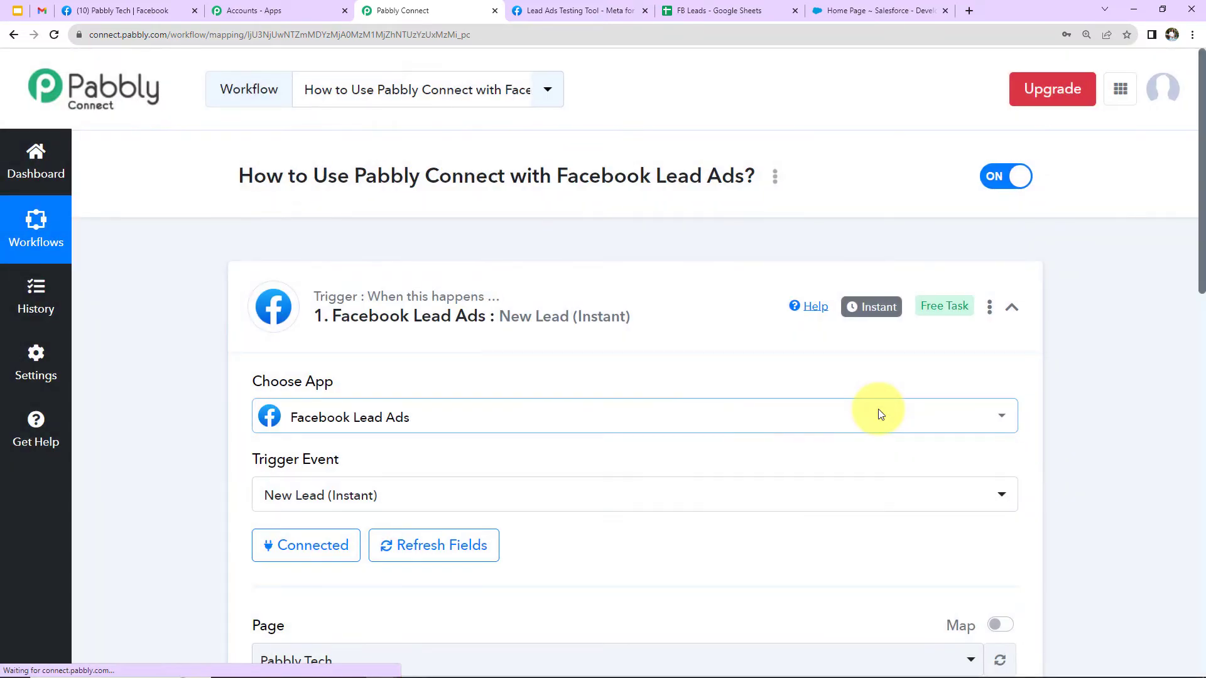
scroll(695, 412, down, 6)
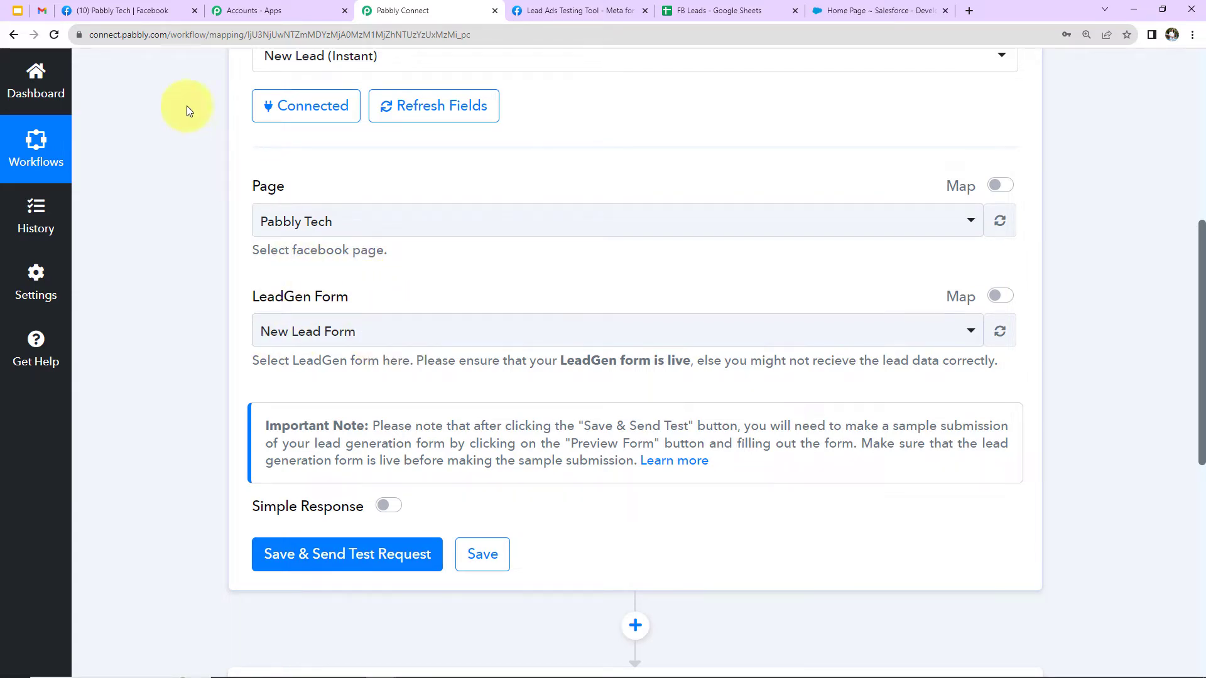
Switch to Facebook and look through the account's profile and the pages it manages.
click(143, 11)
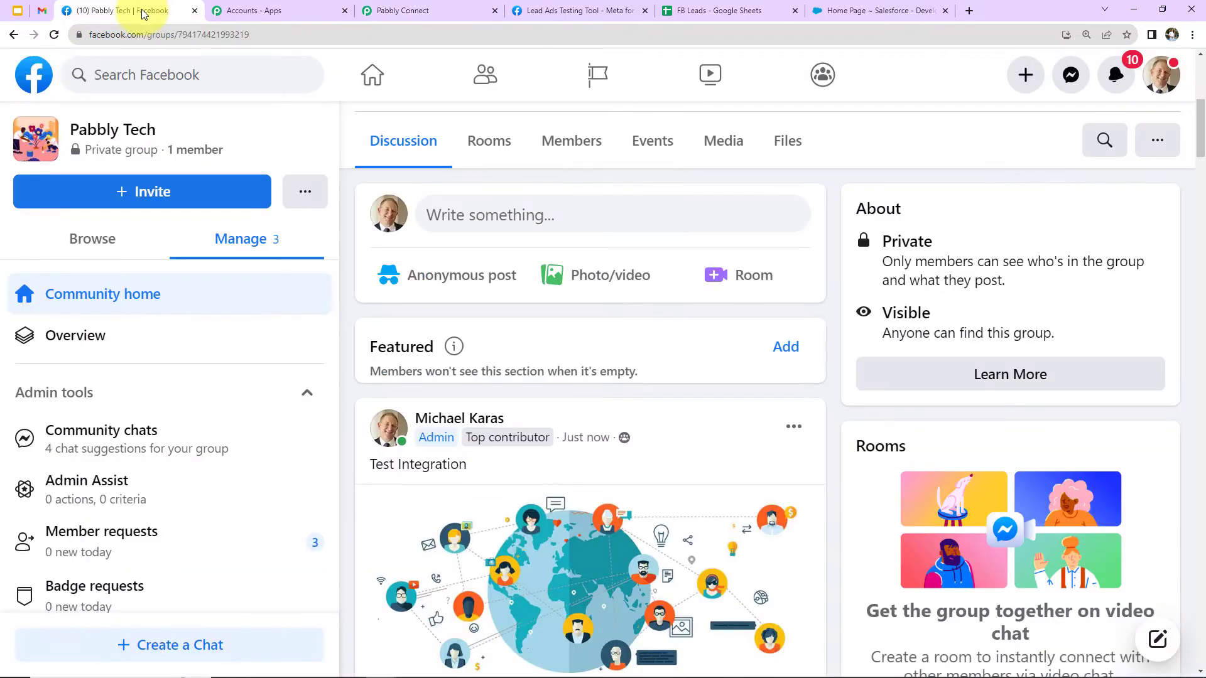
click(1162, 82)
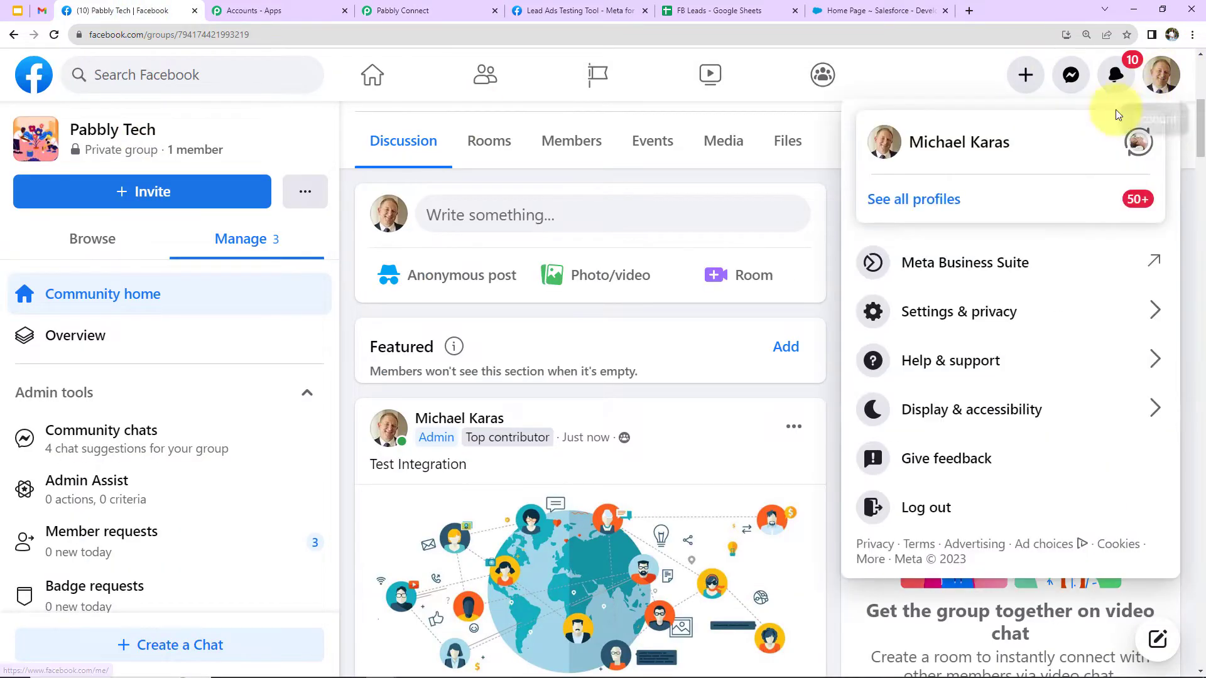
click(992, 155)
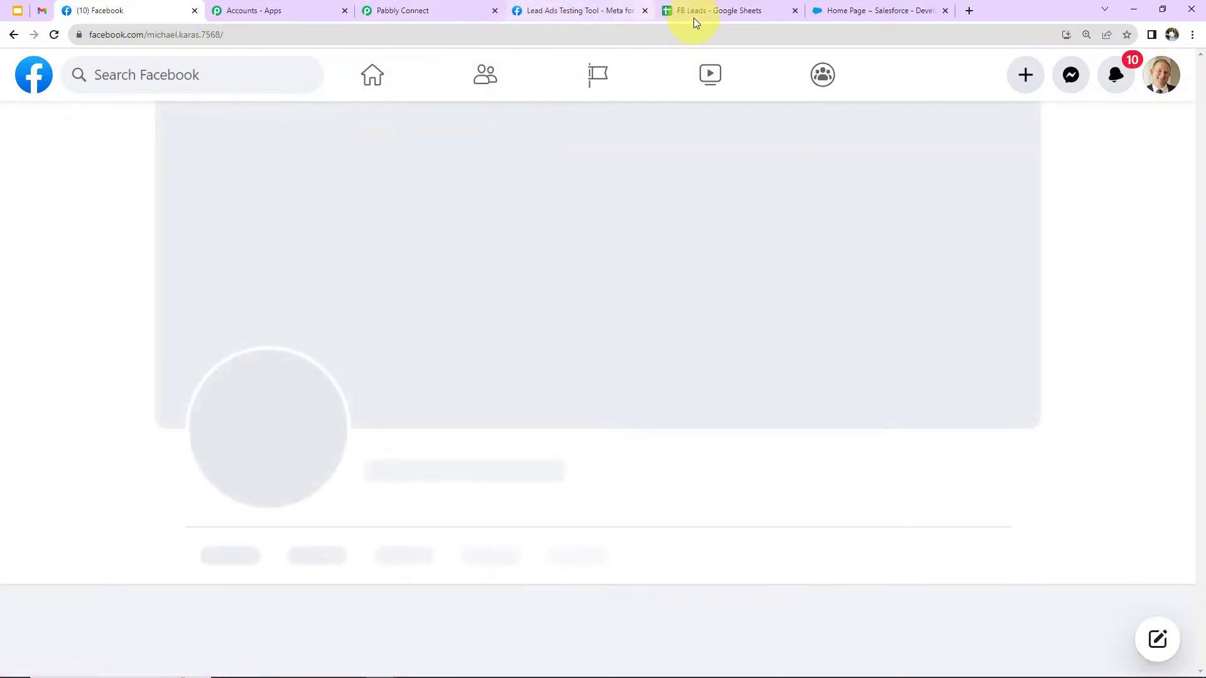
click(402, 11)
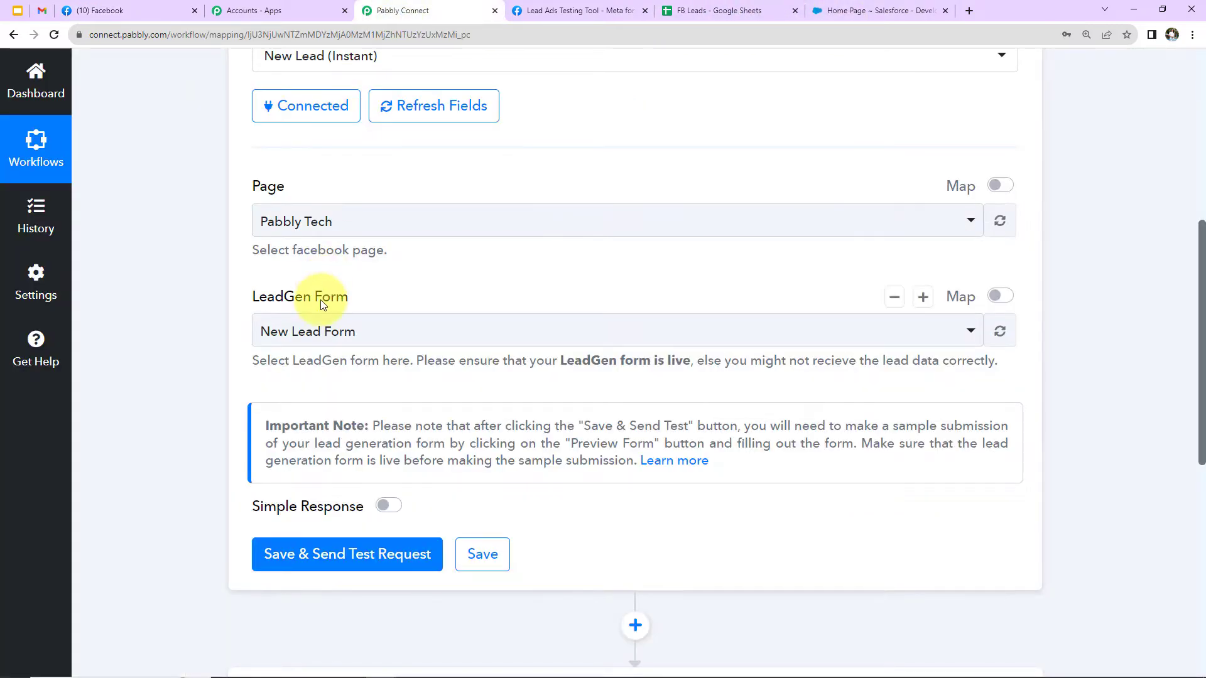
click(122, 12)
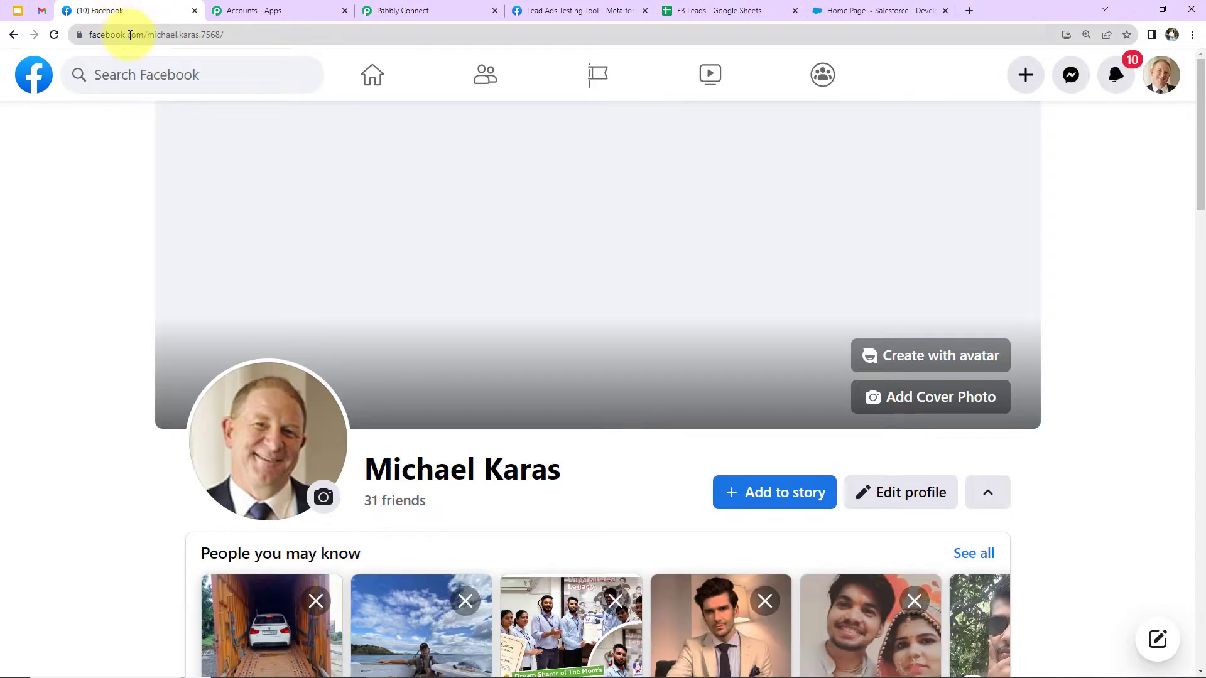
click(580, 75)
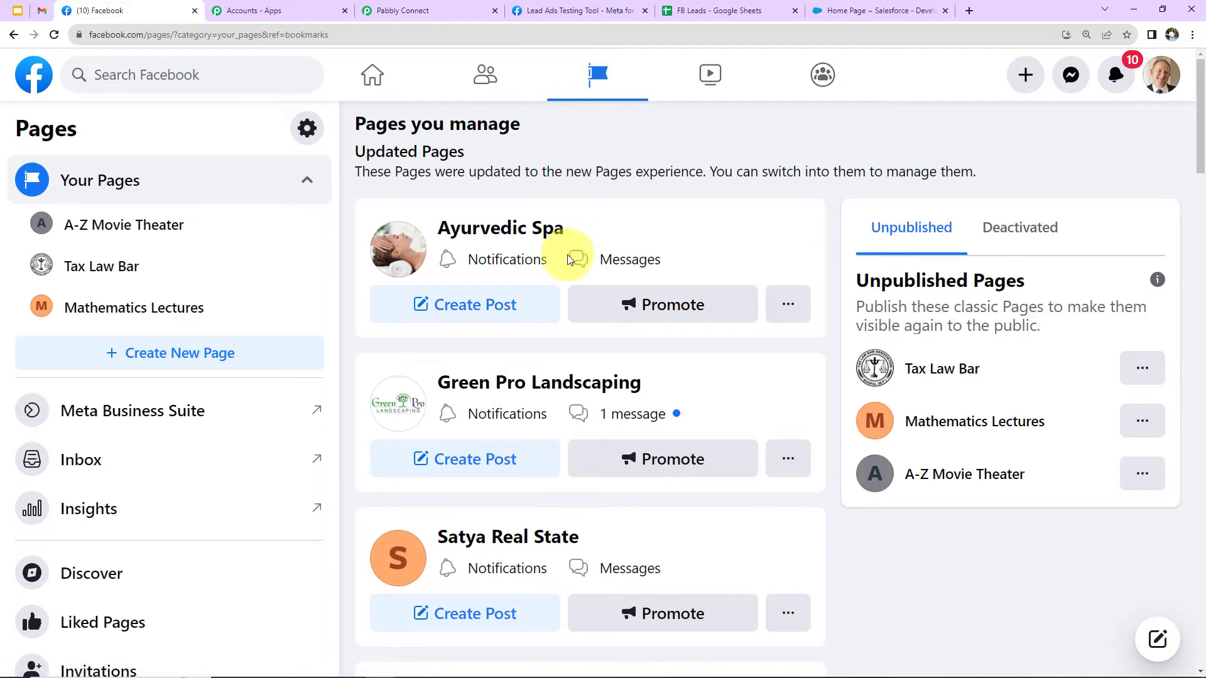
scroll(570, 266, down, 6)
scroll(569, 260, down, 4)
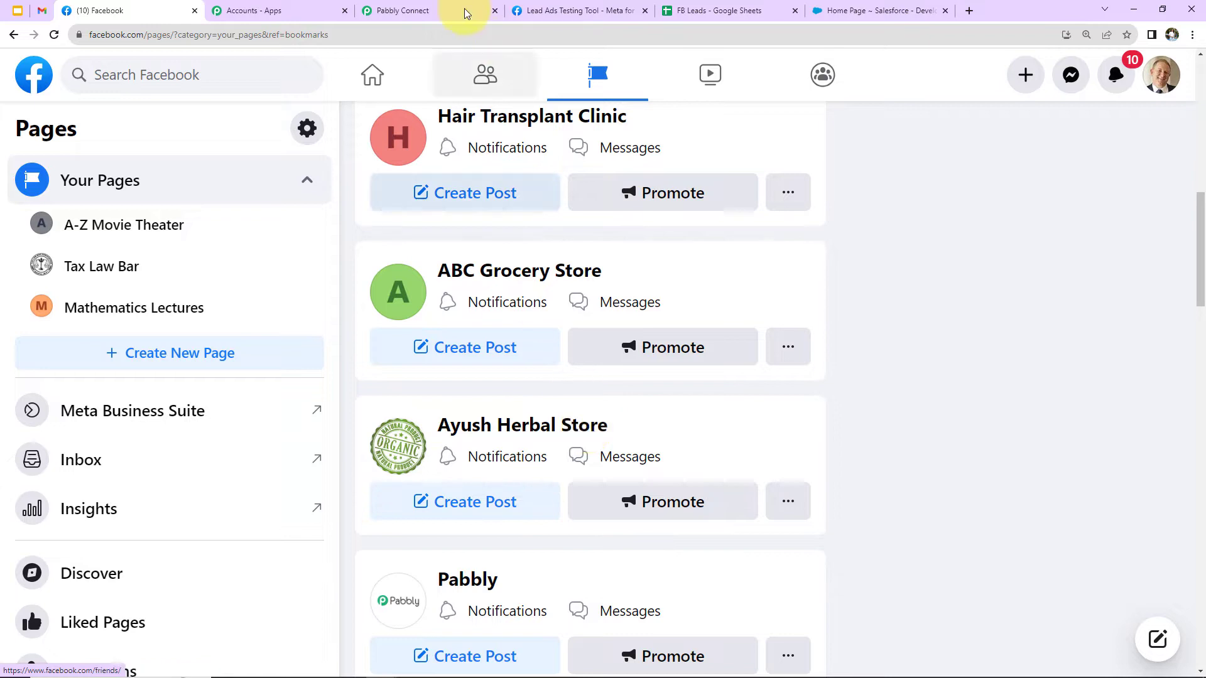
In Pabbly Connect, set the trigger's page to Ayush Herbal Store with the Organic Product Brochure Form, and save and send a test request.
click(444, 10)
click(394, 231)
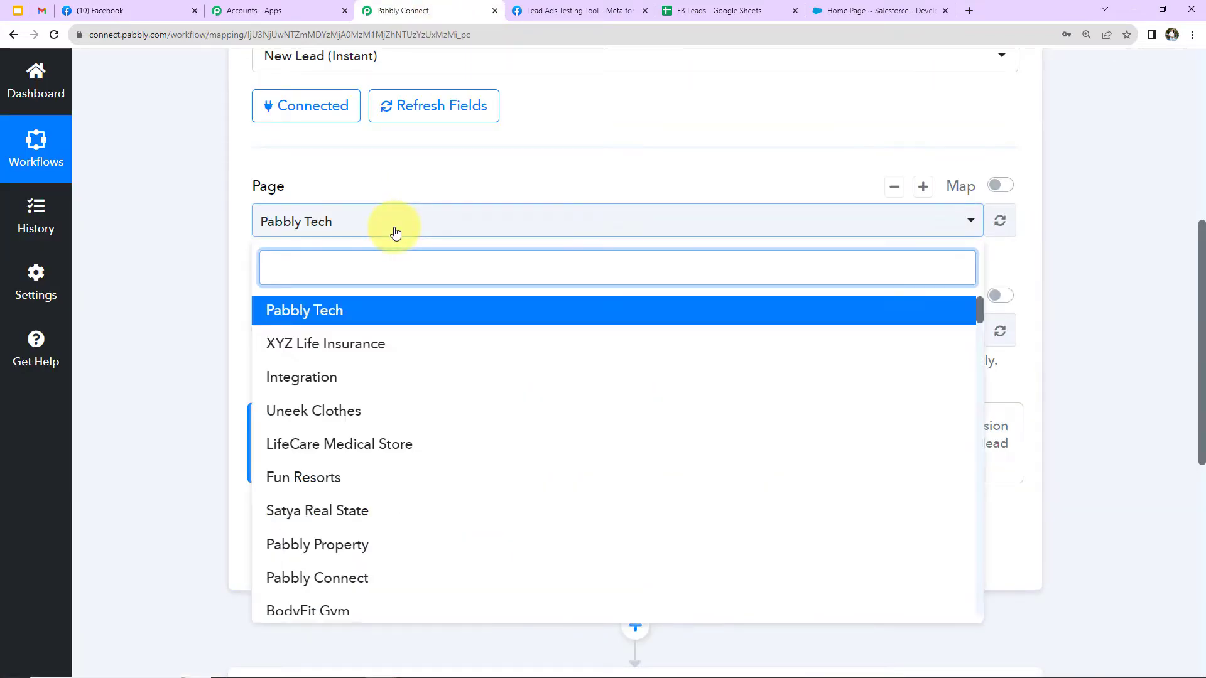
scroll(437, 441, down, 2)
text(a)
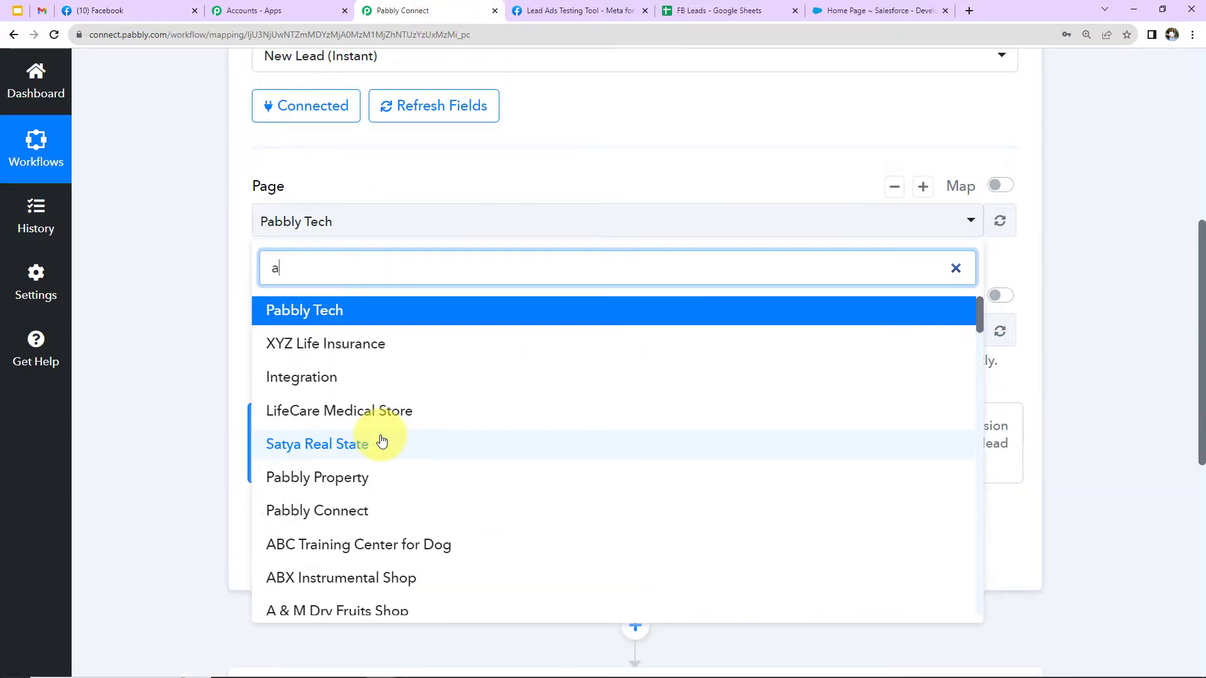
text(yu)
click(344, 344)
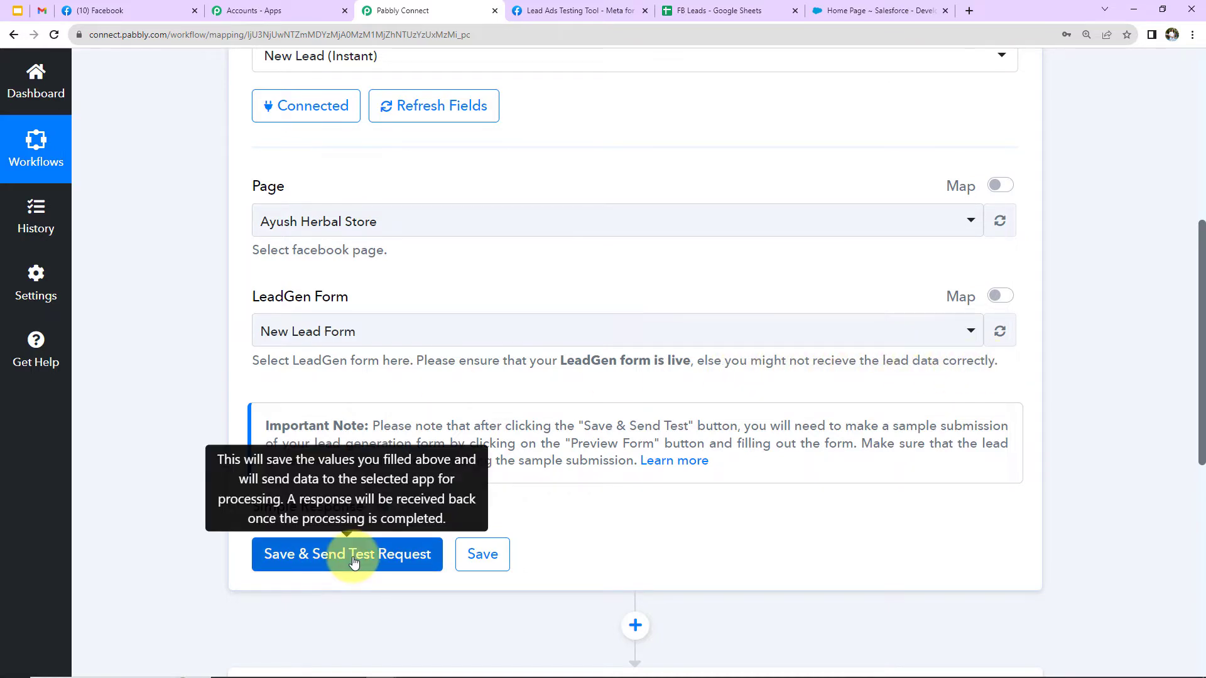
click(354, 554)
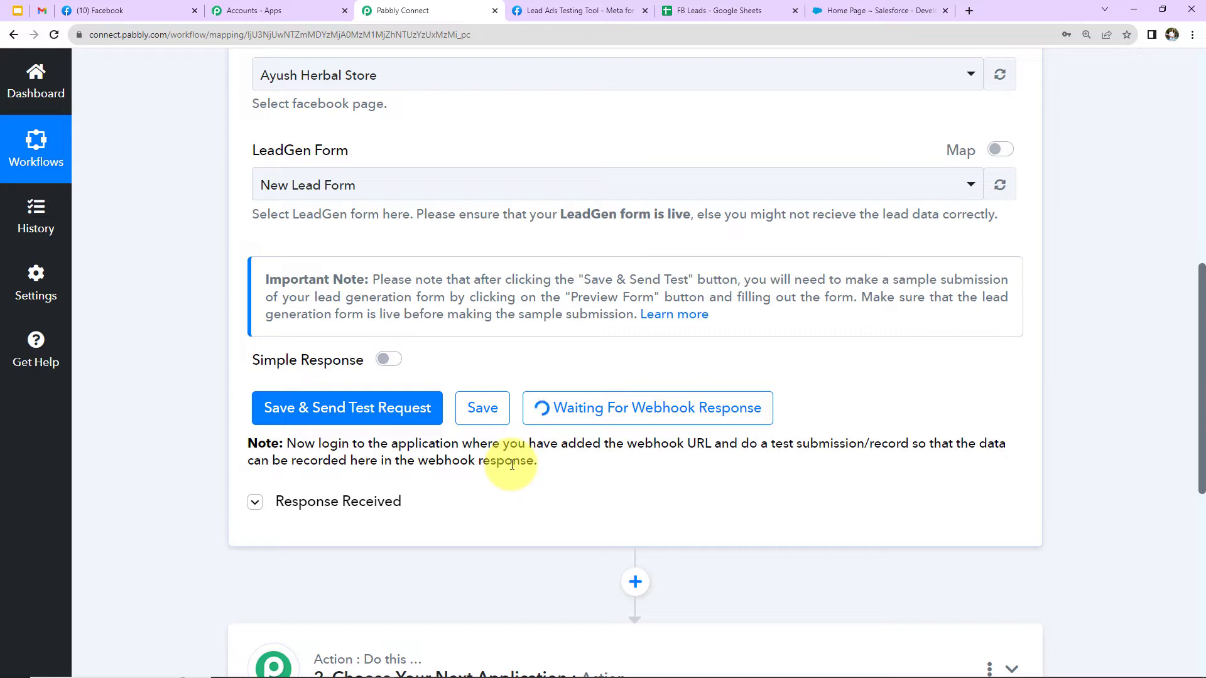
Switch to Meta for Developers and open the Lead Ads RTU Debug Tool from the developer tools.
click(537, 8)
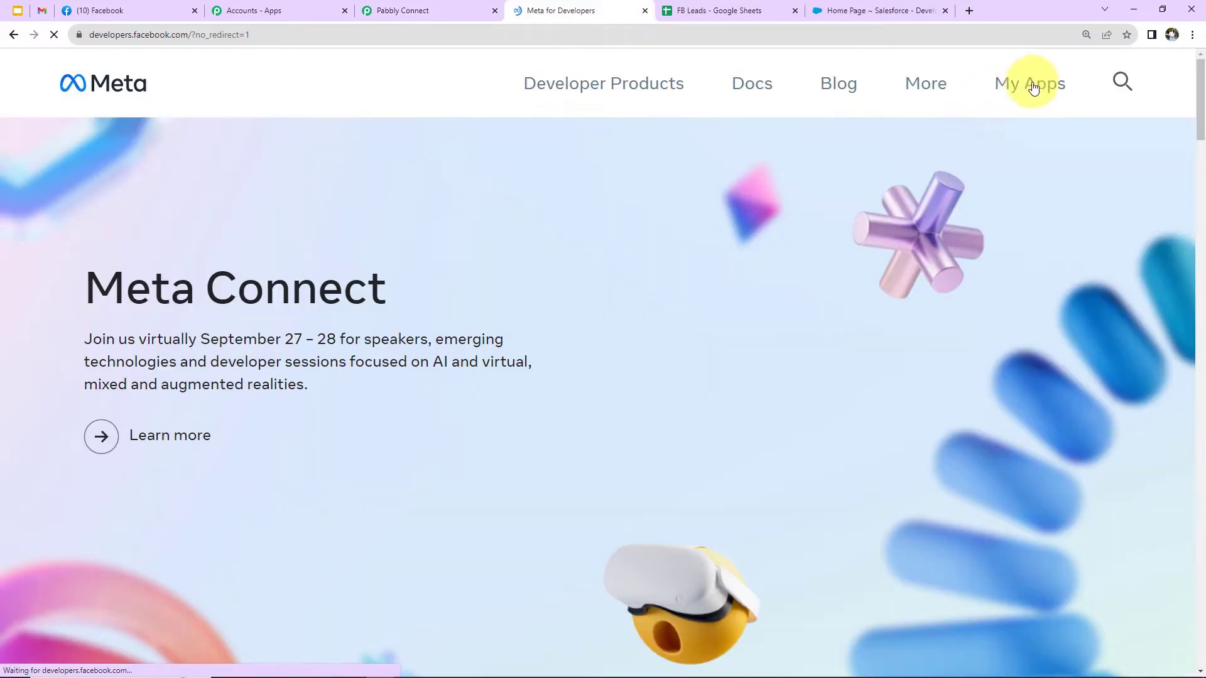
click(1031, 85)
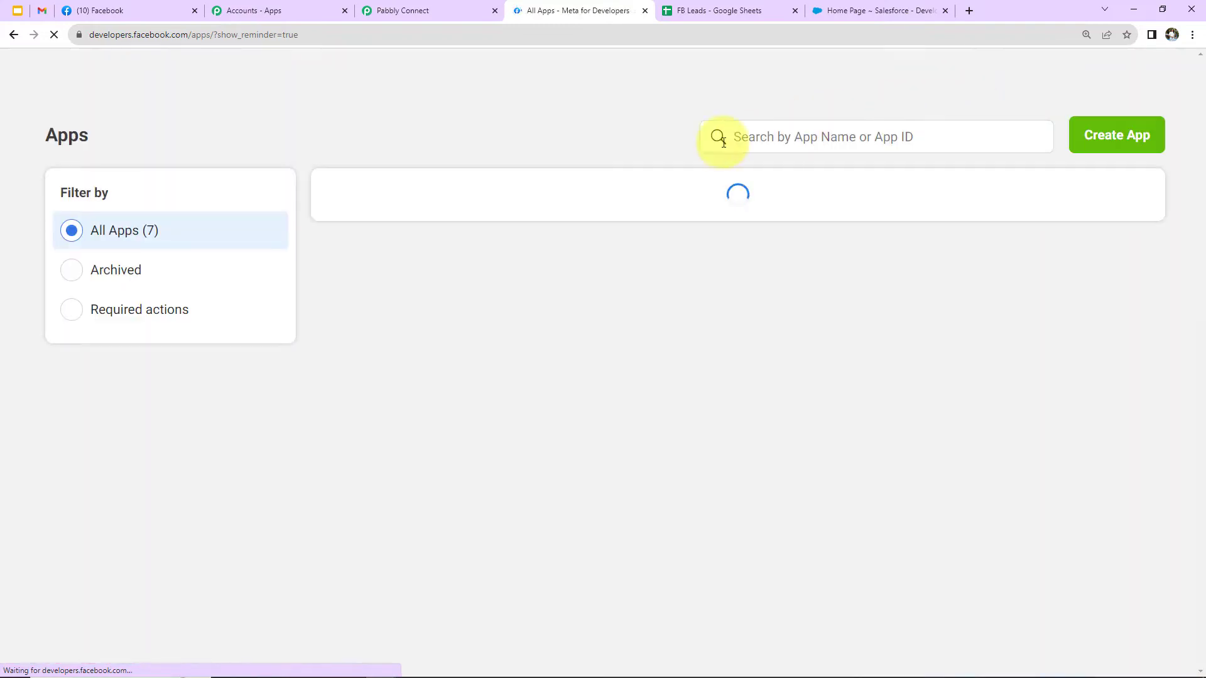
click(399, 70)
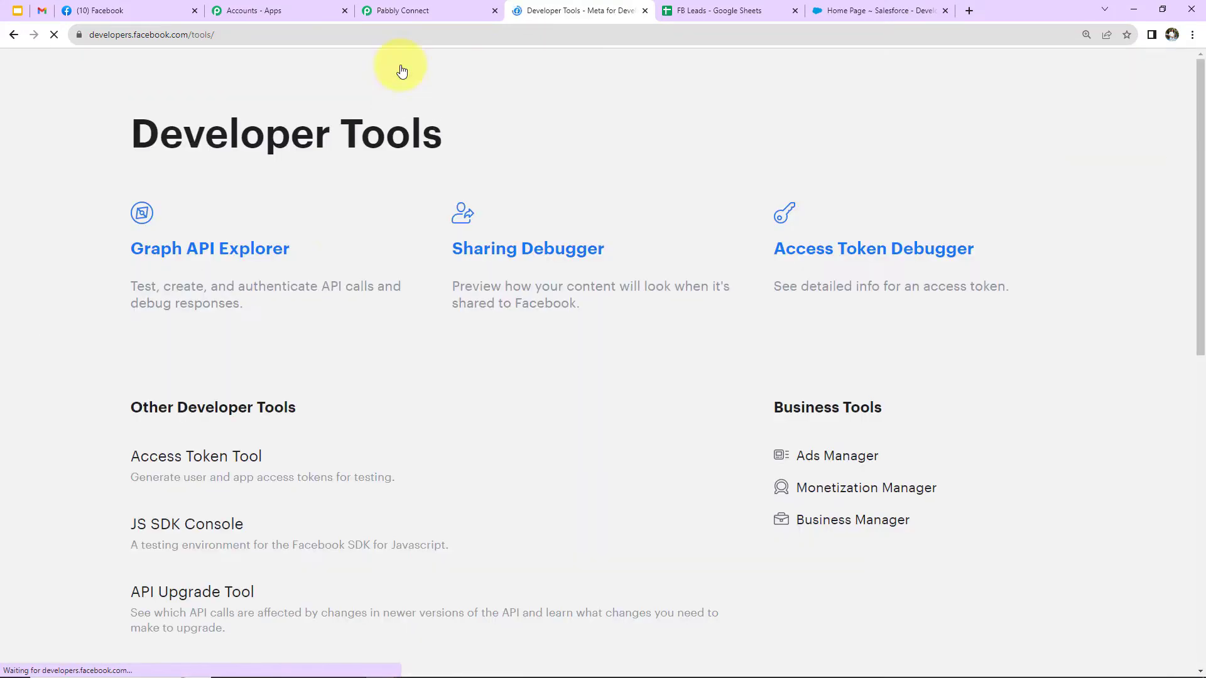
scroll(299, 403, down, 5)
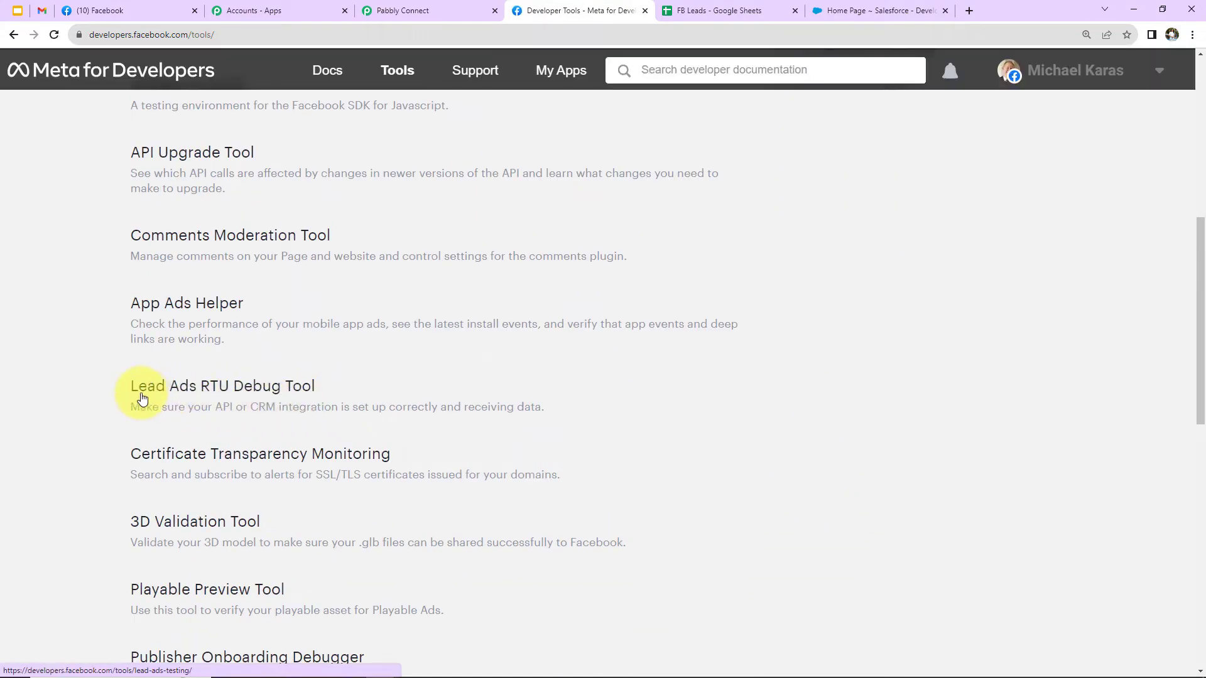
click(256, 388)
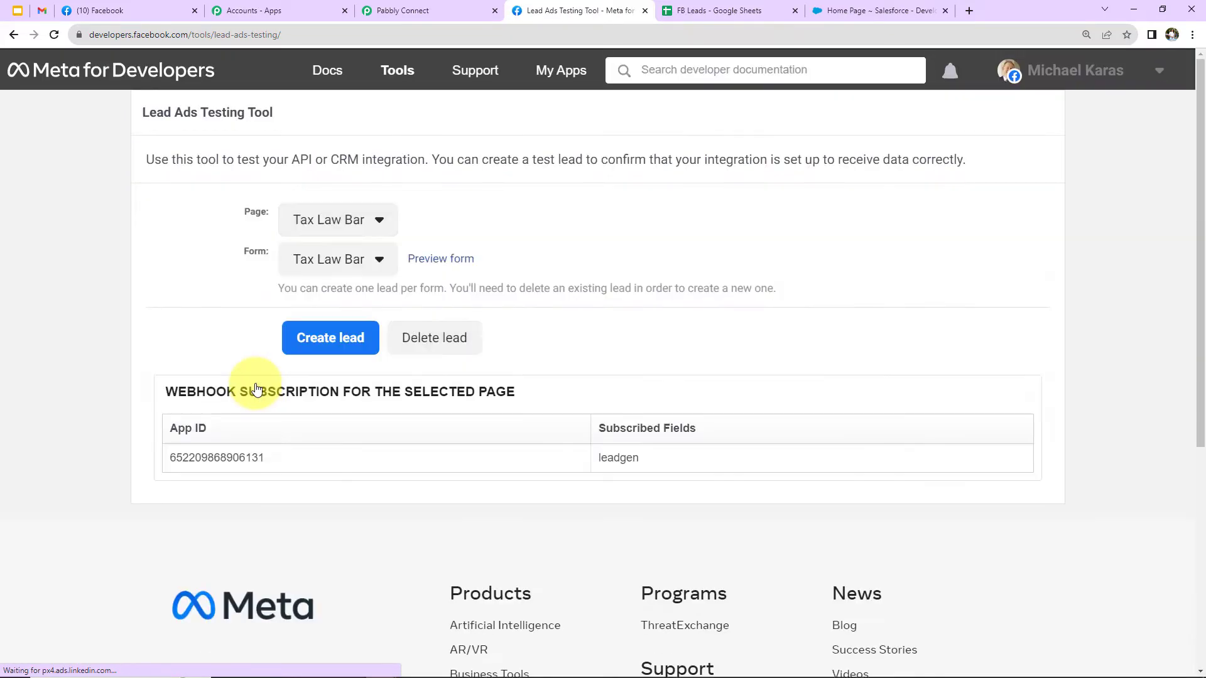
Select the Ayush Herbal Store page in the Lead Ads Testing Tool.
click(383, 229)
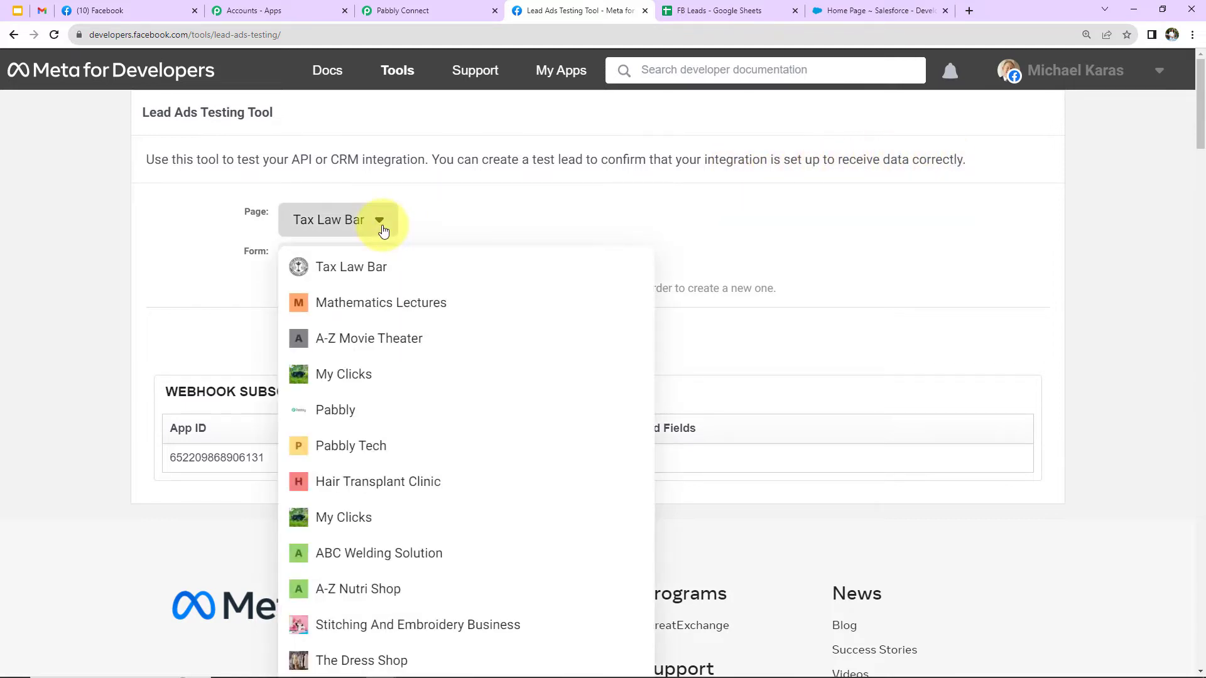
scroll(412, 395, down, 7)
click(357, 381)
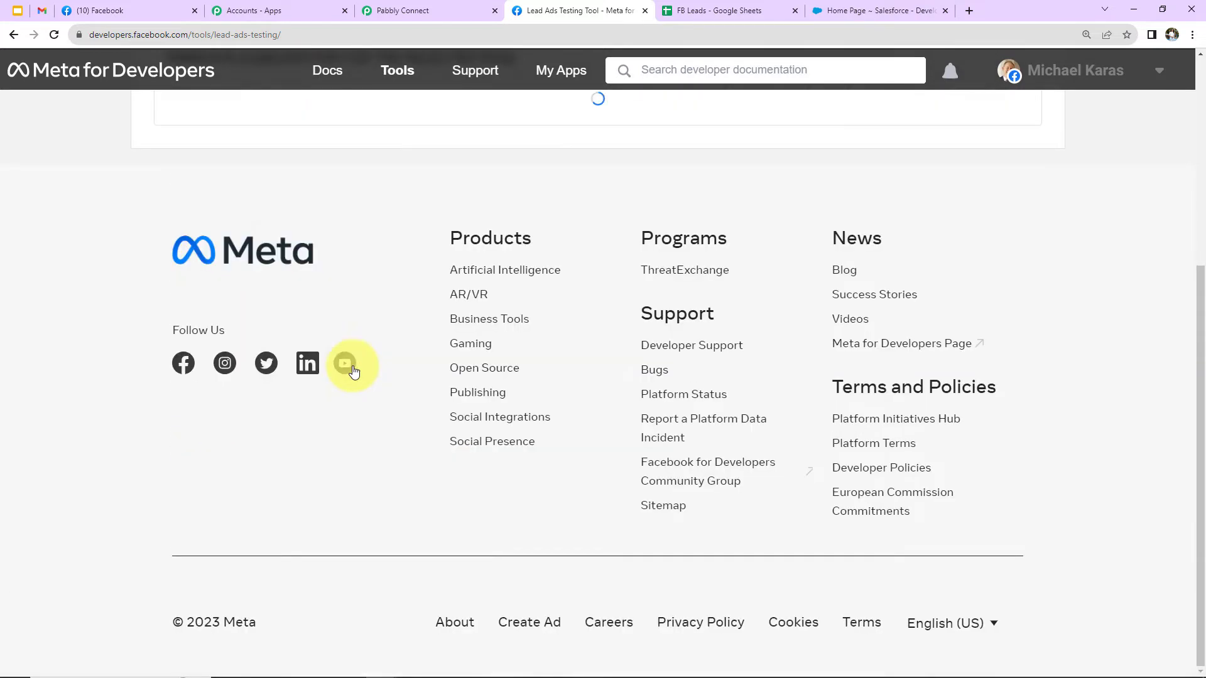
scroll(344, 403, up, 5)
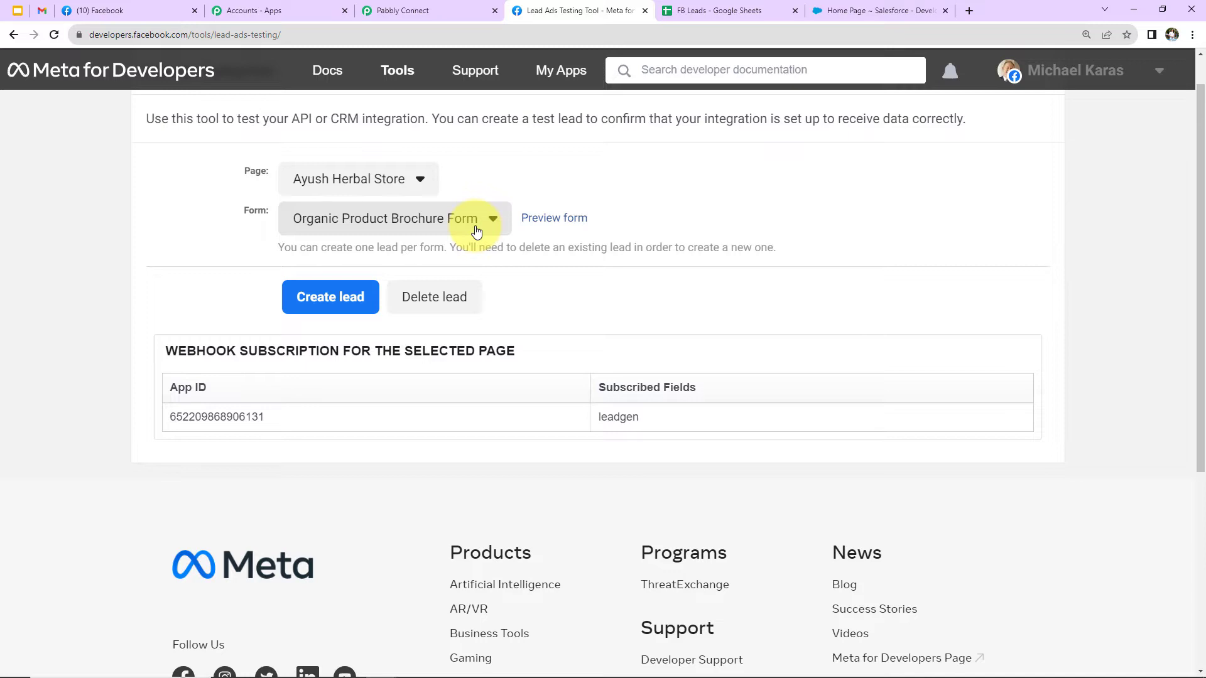
Preview the Organic Product Brochure Form and submit a test lead with a full name, phone number and email address.
click(552, 218)
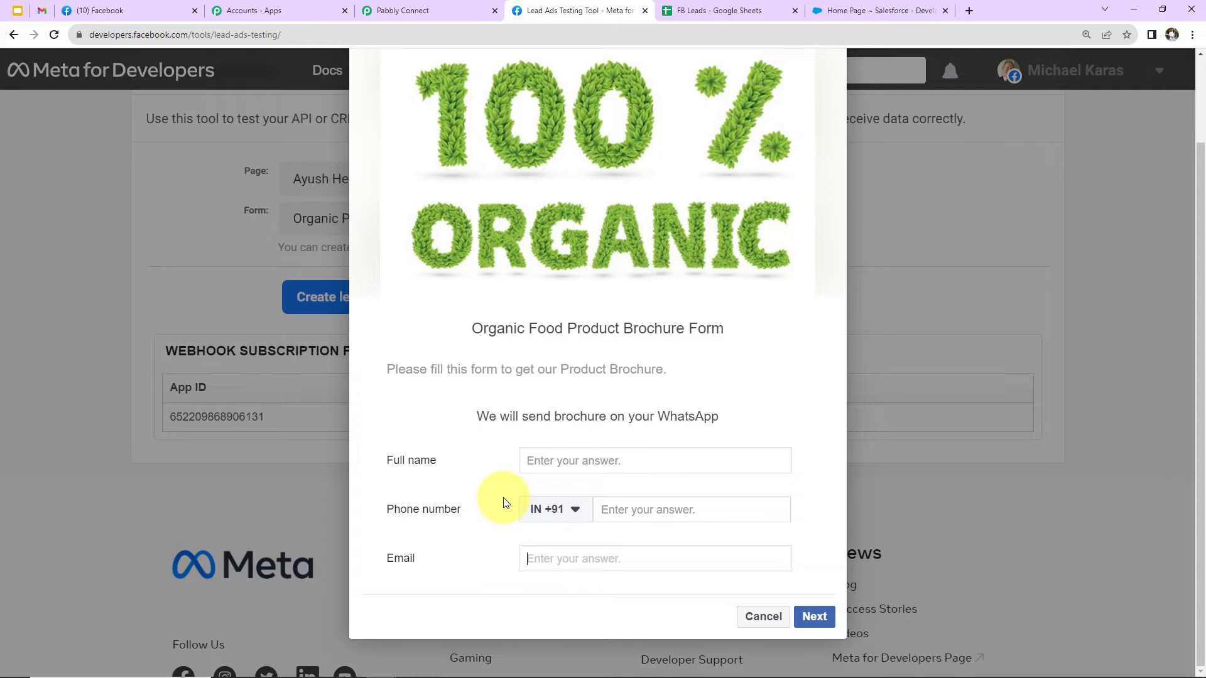
click(585, 461)
text(Smart )
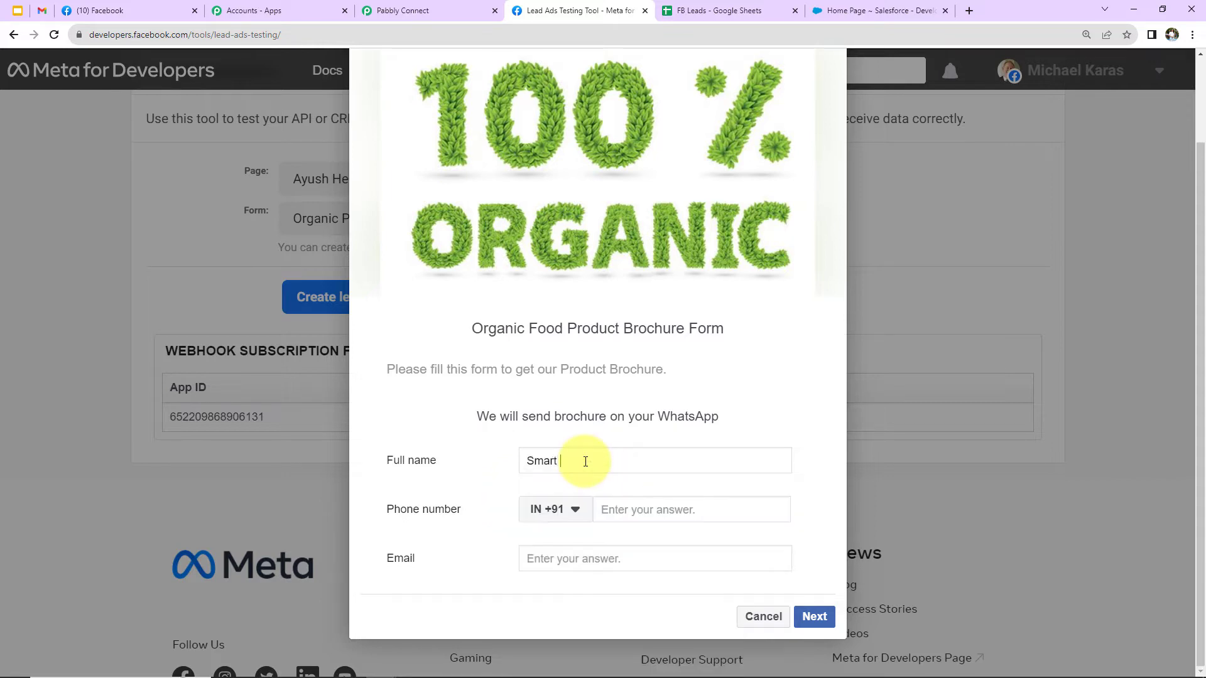
text(User)
click(622, 504)
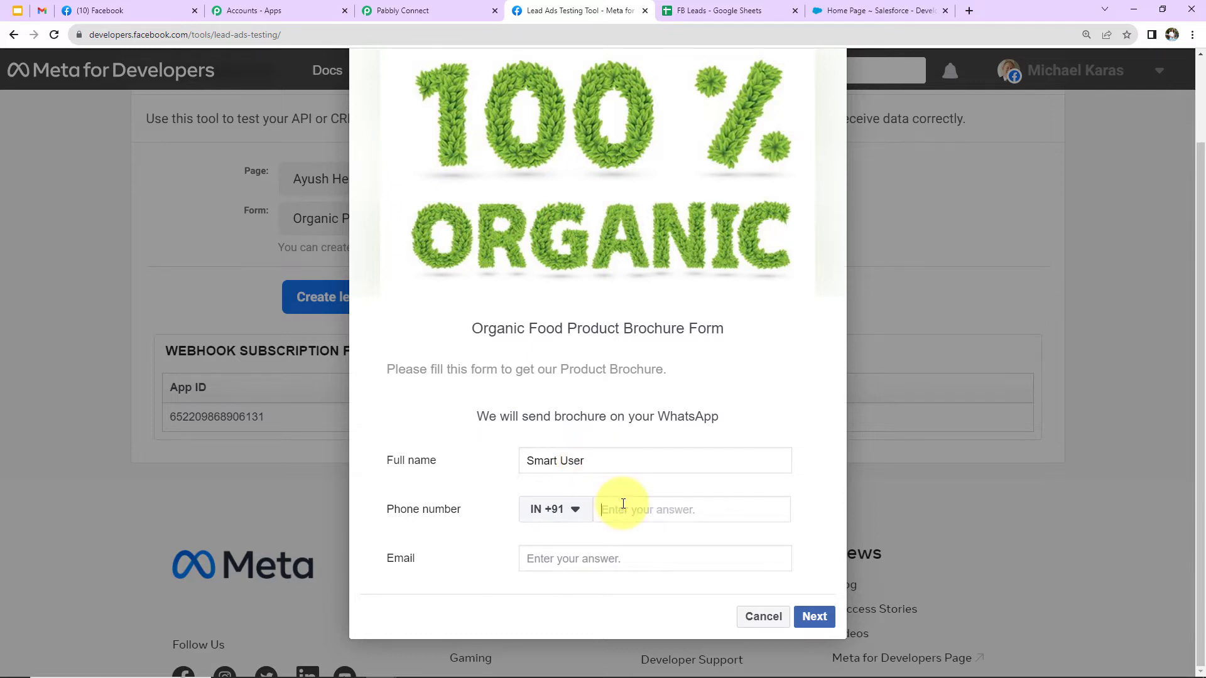
text(98765 43212)
click(597, 559)
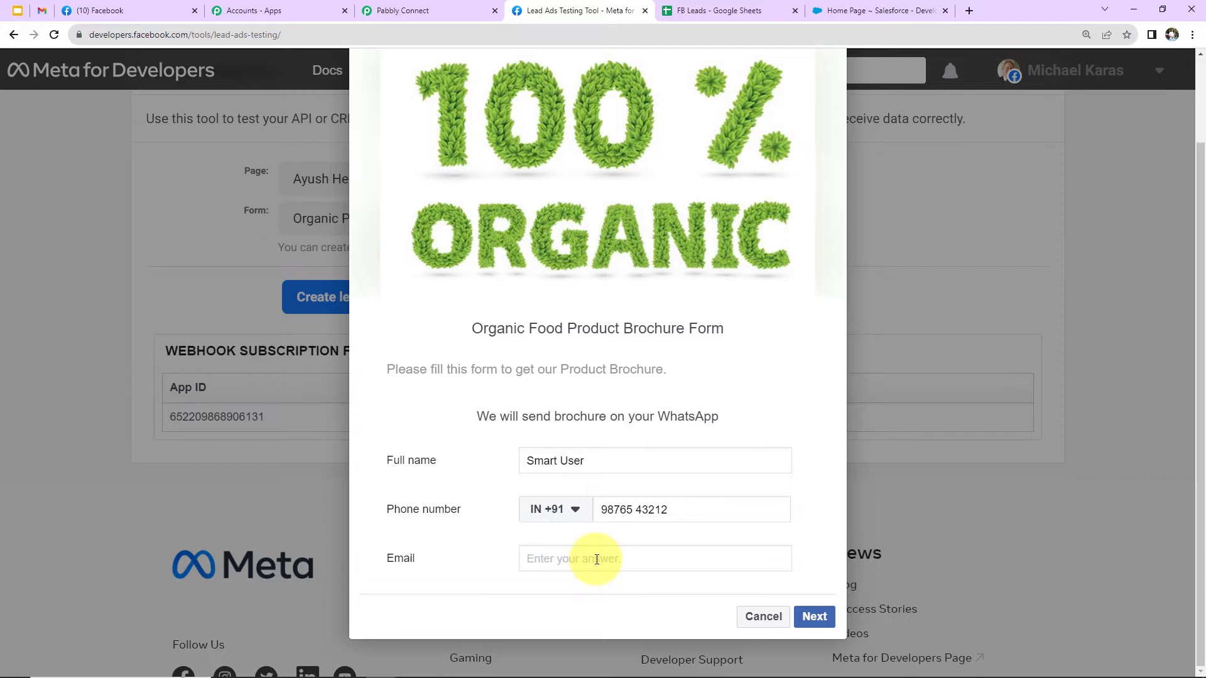
click(810, 617)
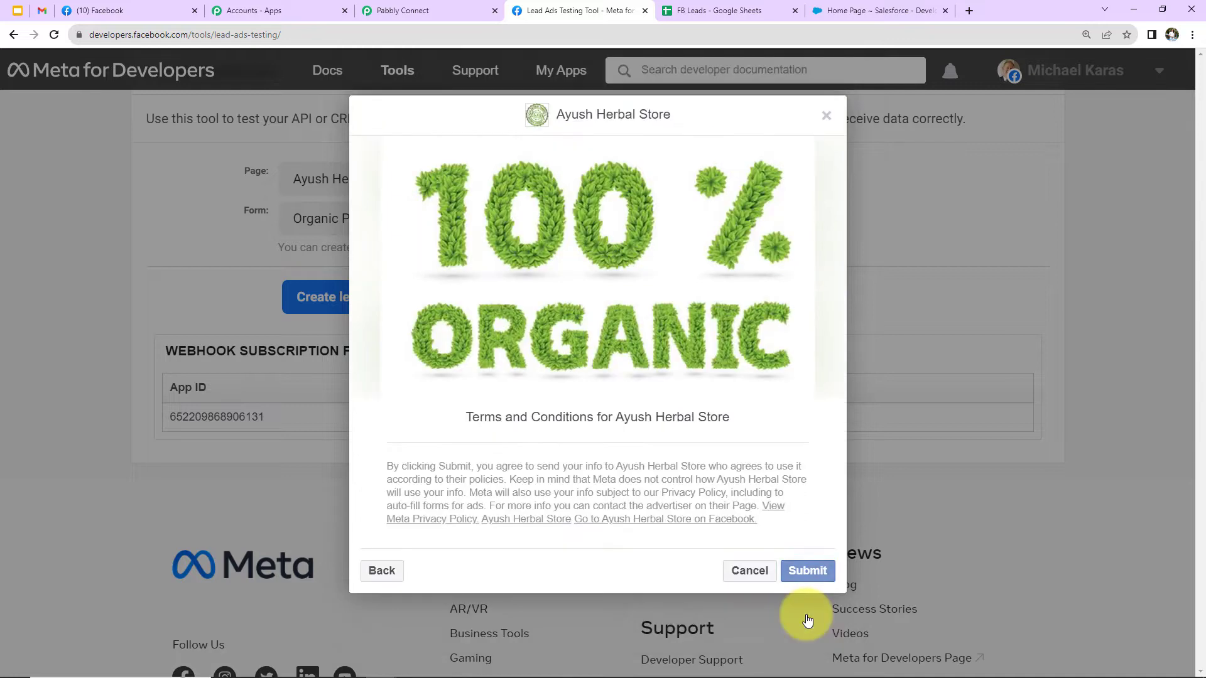
click(807, 572)
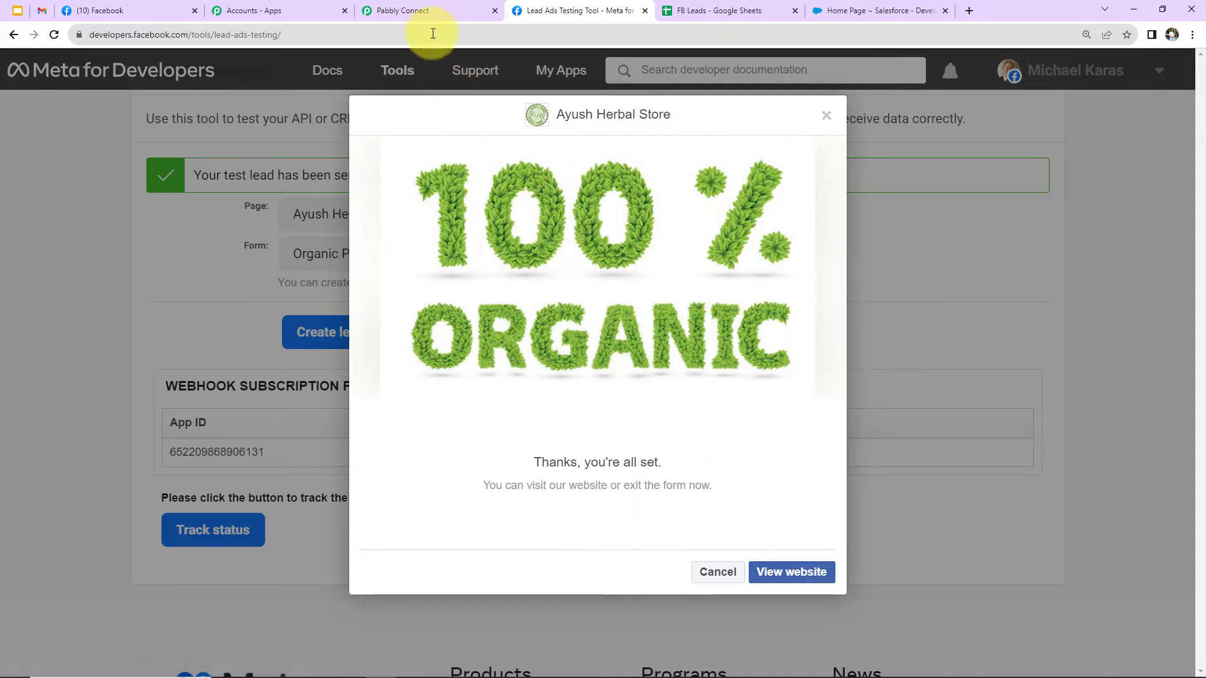
Switch to Pabbly Connect and set the workflow's action to Google Sheets with the Add New Row event.
click(428, 11)
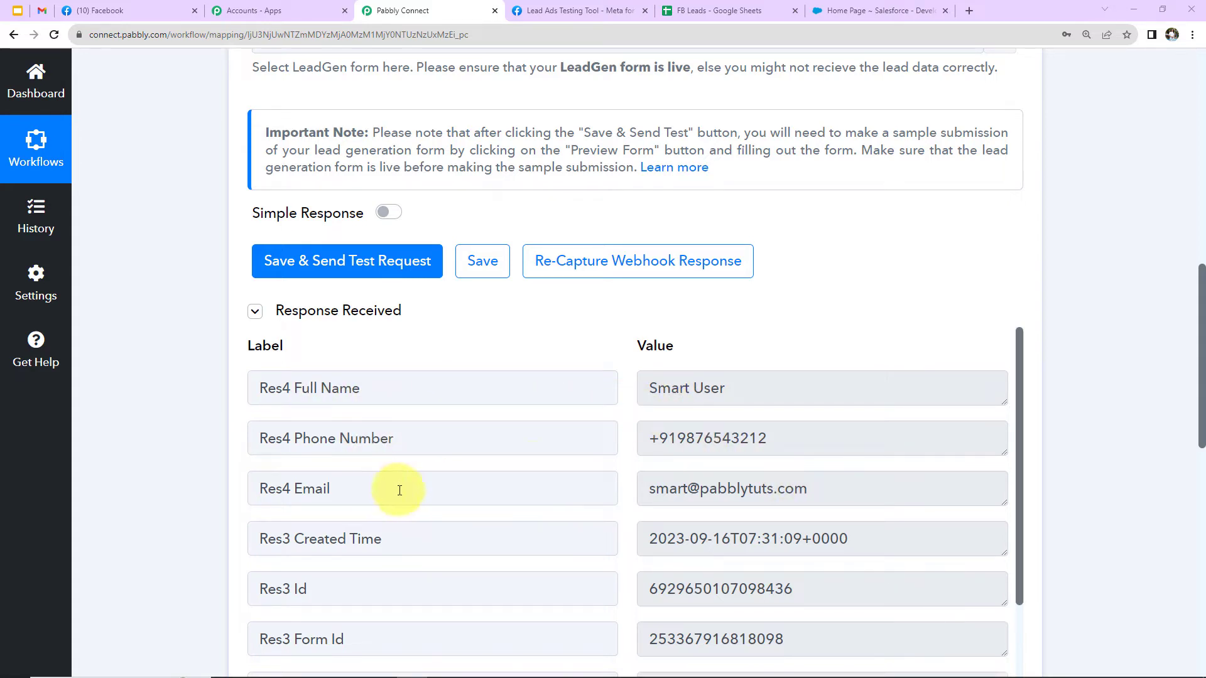
scroll(797, 547, down, 2)
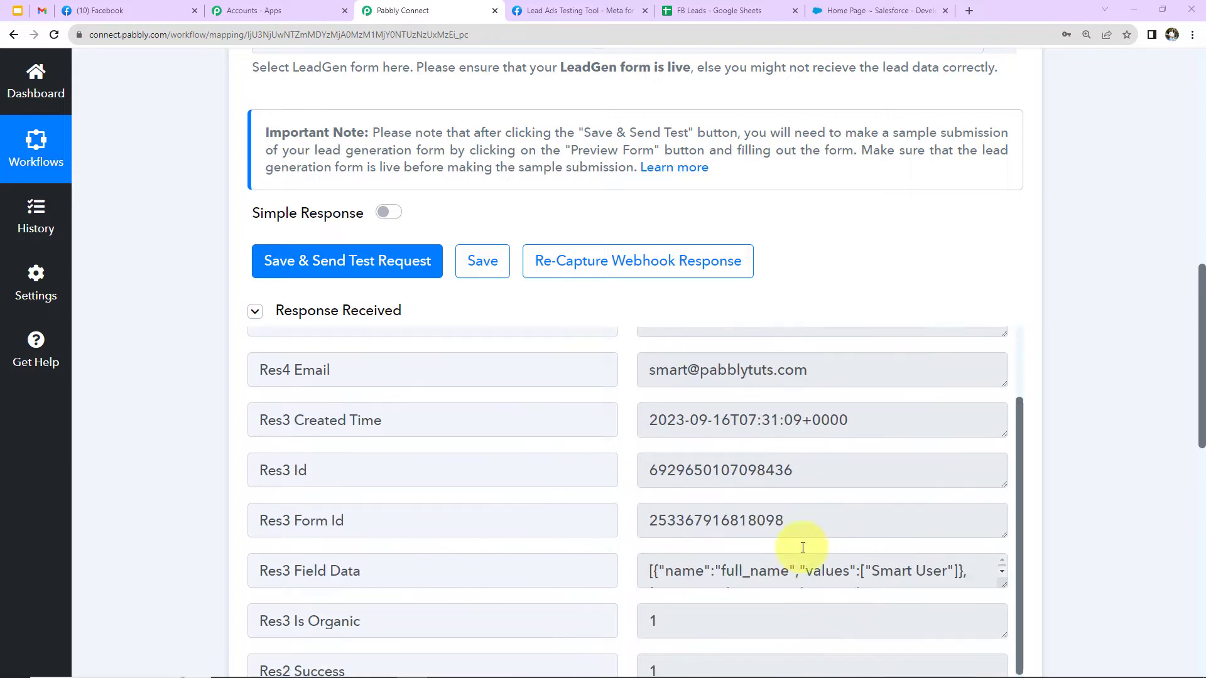
scroll(802, 548, down, 5)
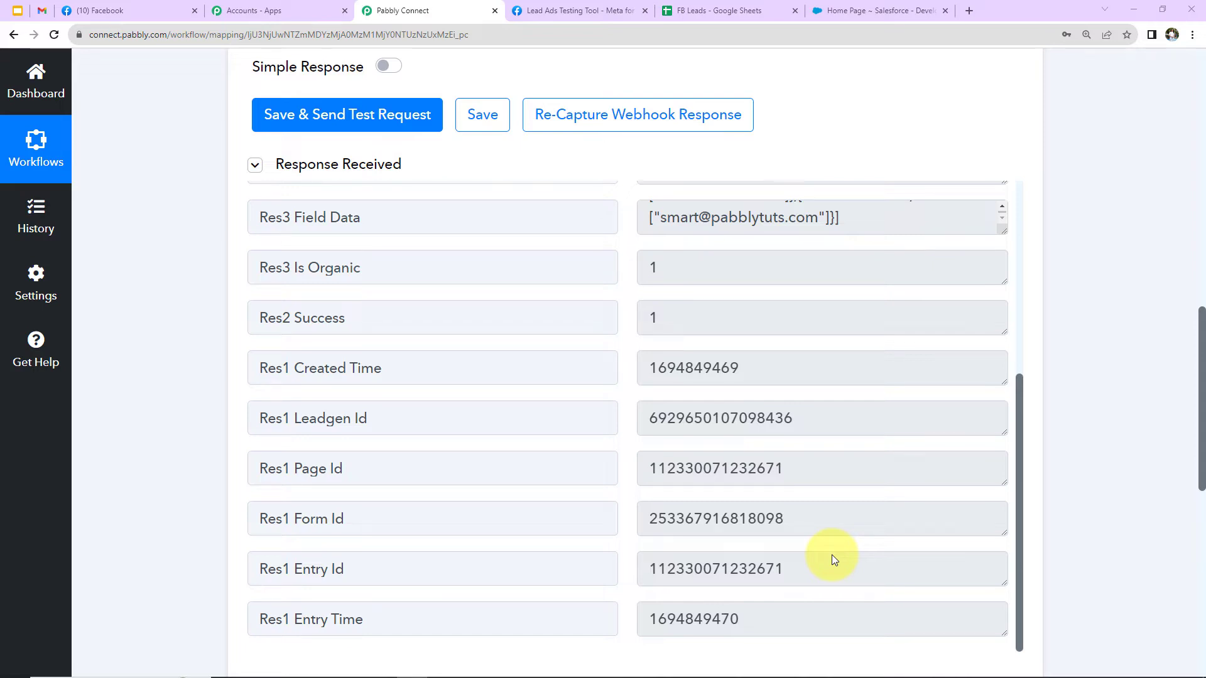
scroll(1113, 309, down, 9)
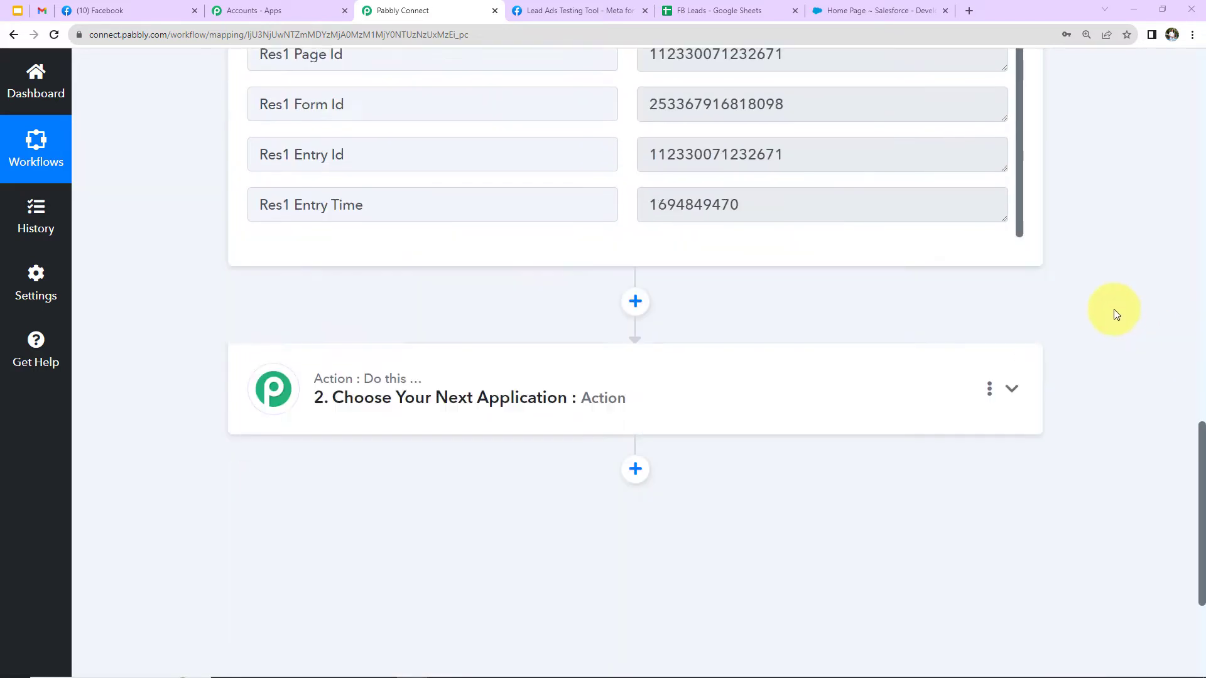
click(495, 245)
click(460, 332)
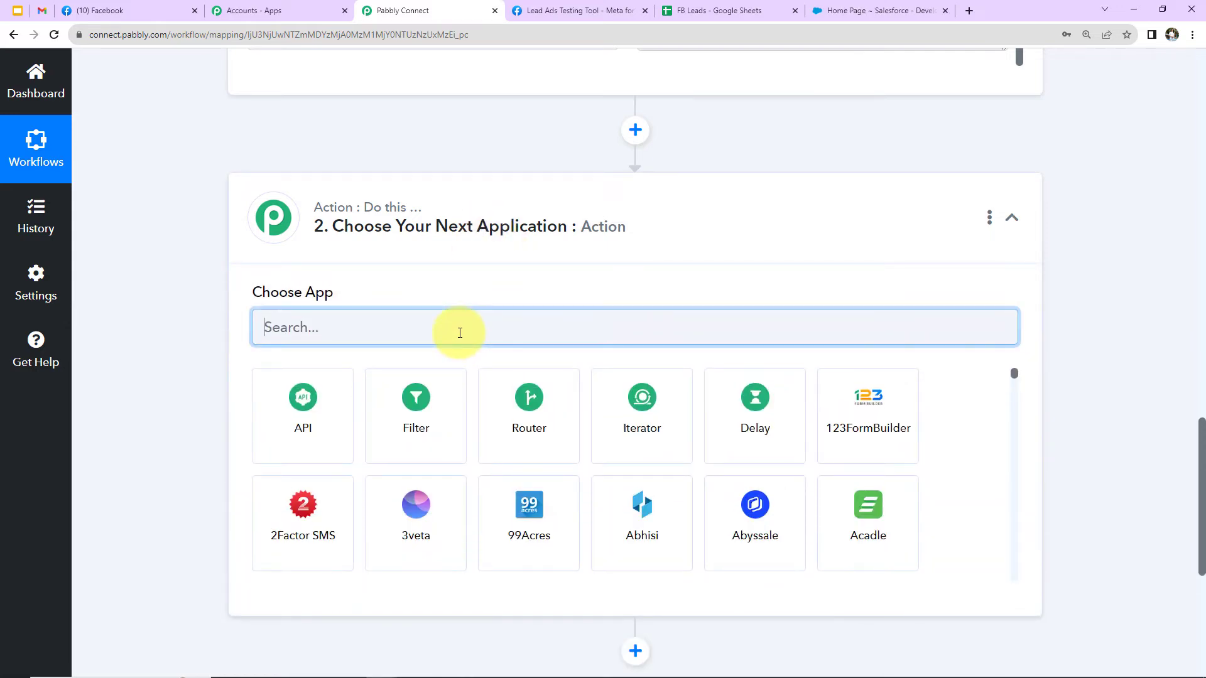
text(google)
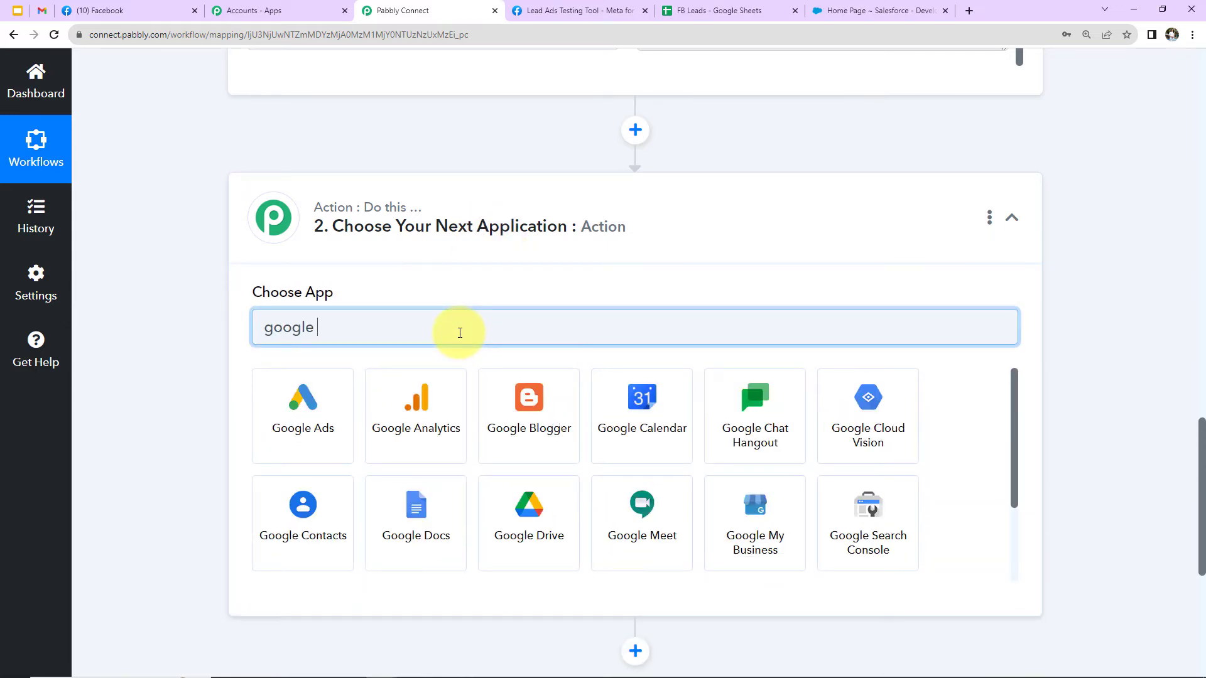
text( s)
click(417, 431)
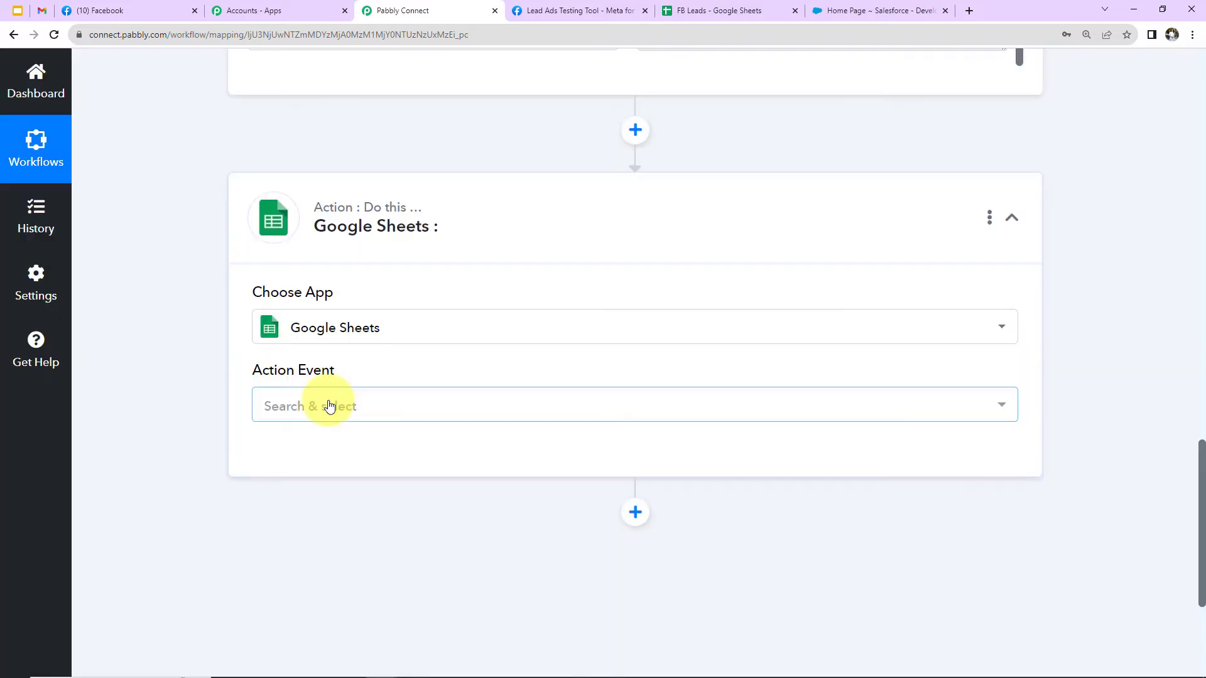
click(330, 406)
click(344, 181)
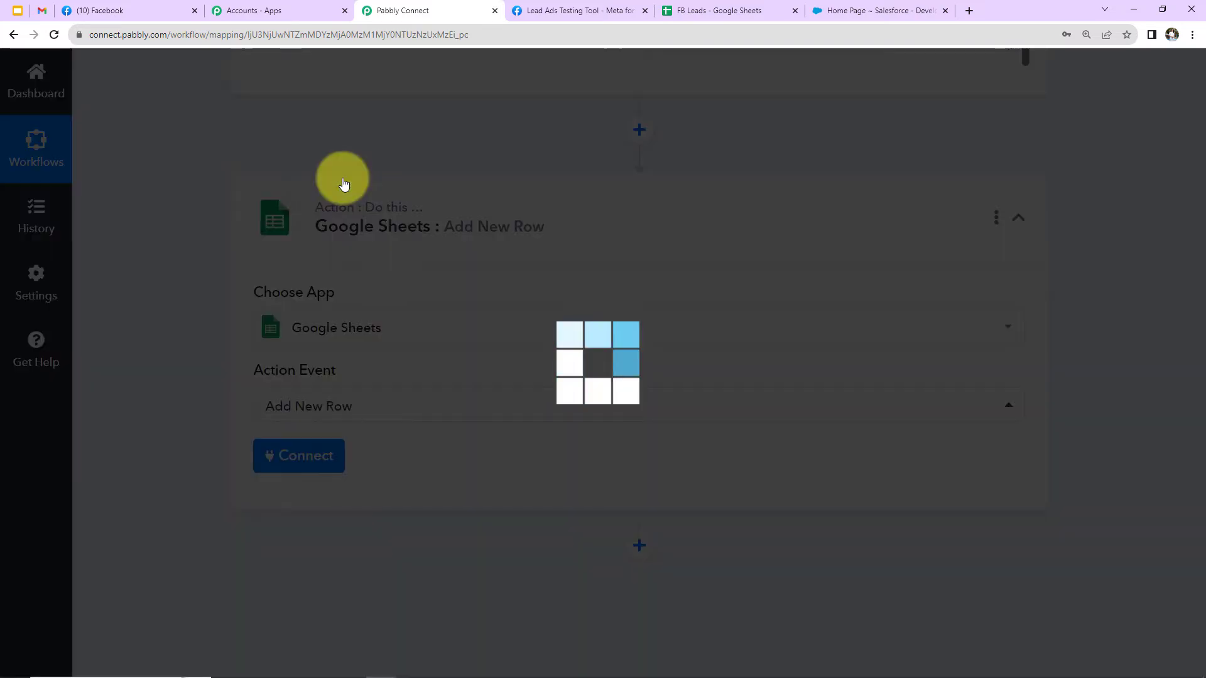
Add a new Google Sheets connection by signing in with the Google account and allowing Pabbly Connect Sheets access.
click(304, 462)
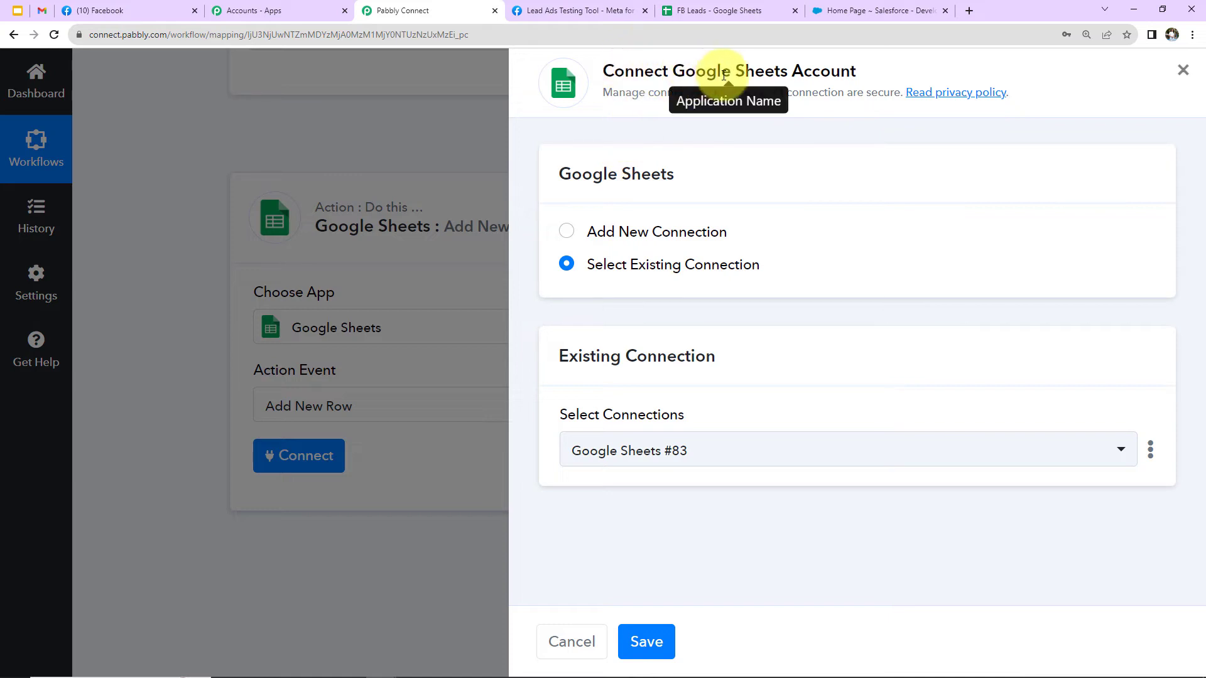
click(578, 233)
click(660, 439)
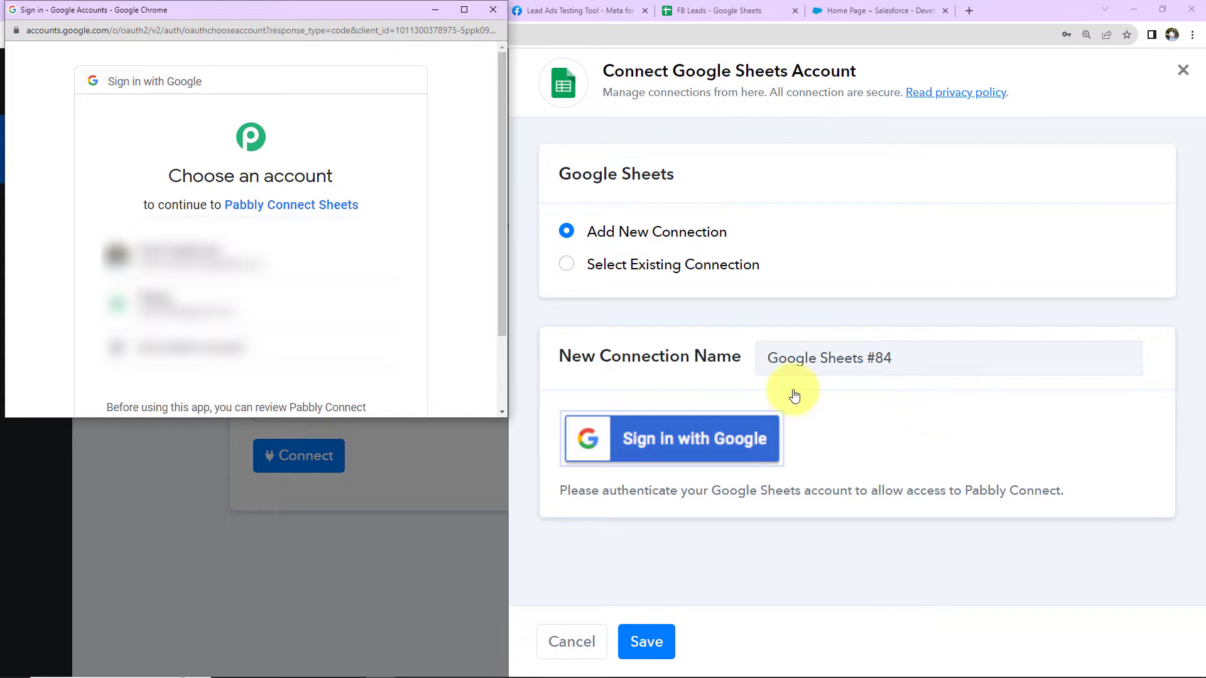
click(311, 261)
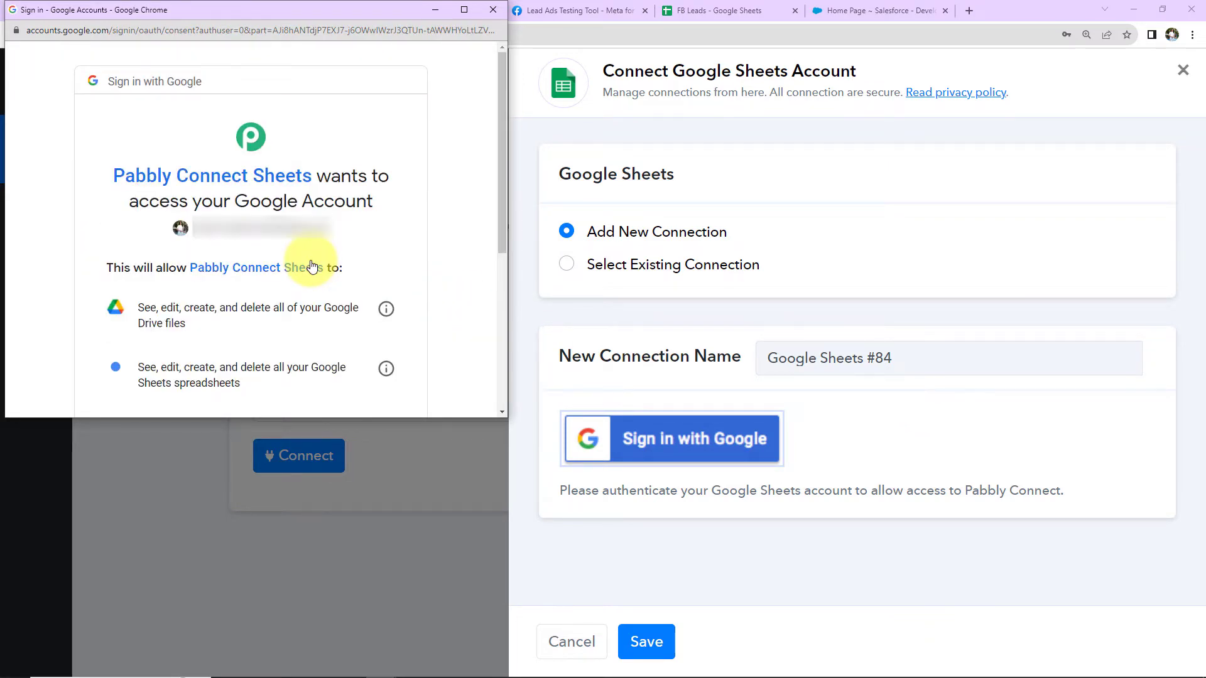
scroll(312, 264, down, 5)
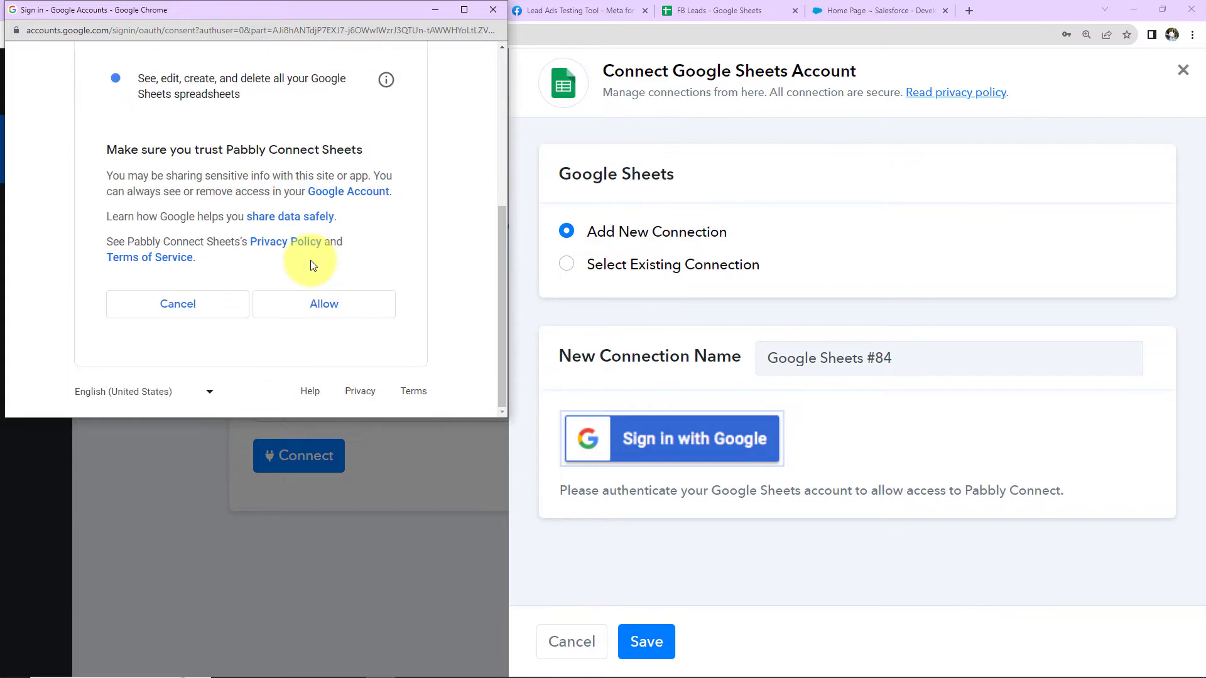
click(322, 301)
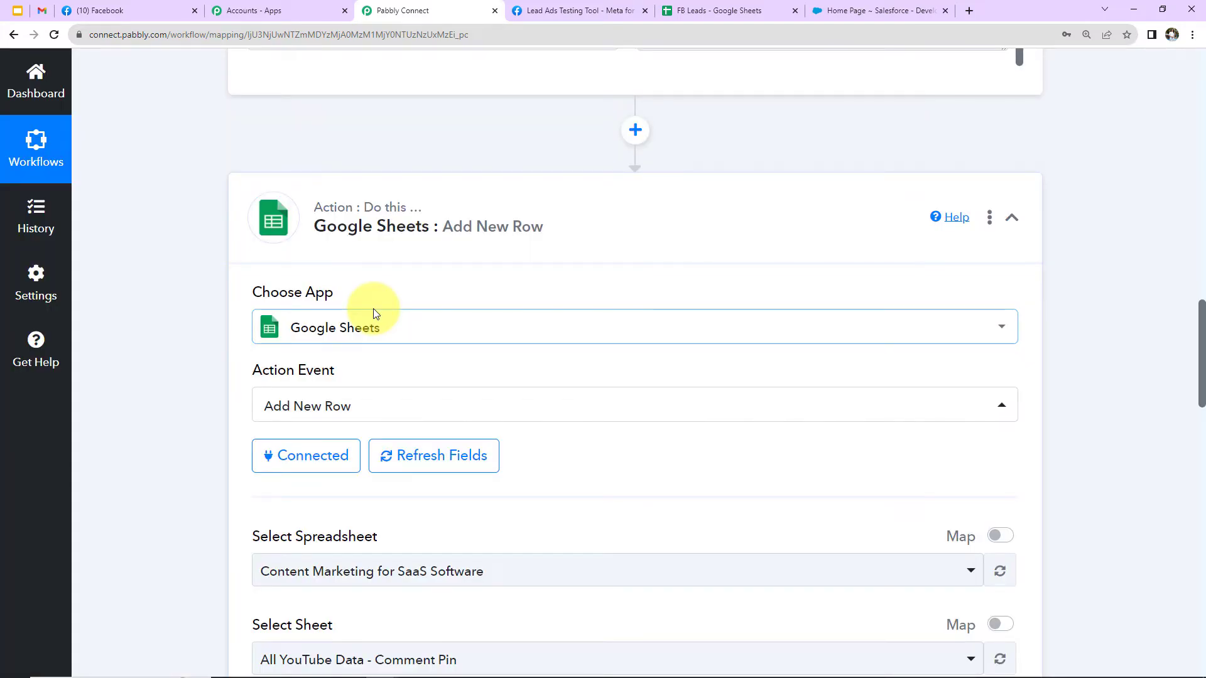
Check the column headings in the FB Leads Google Sheet, and select FB Leads with Sheet1 as the action's spreadsheet in Pabbly Connect.
scroll(555, 368, down, 3)
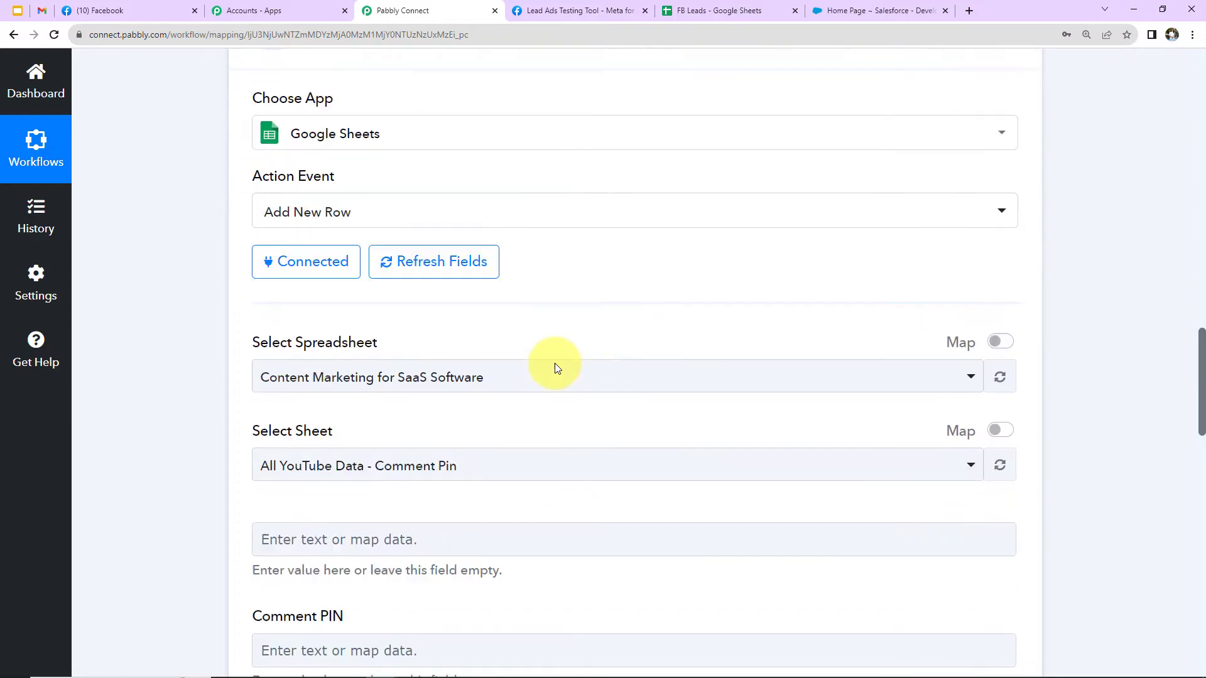
scroll(555, 367, down, 2)
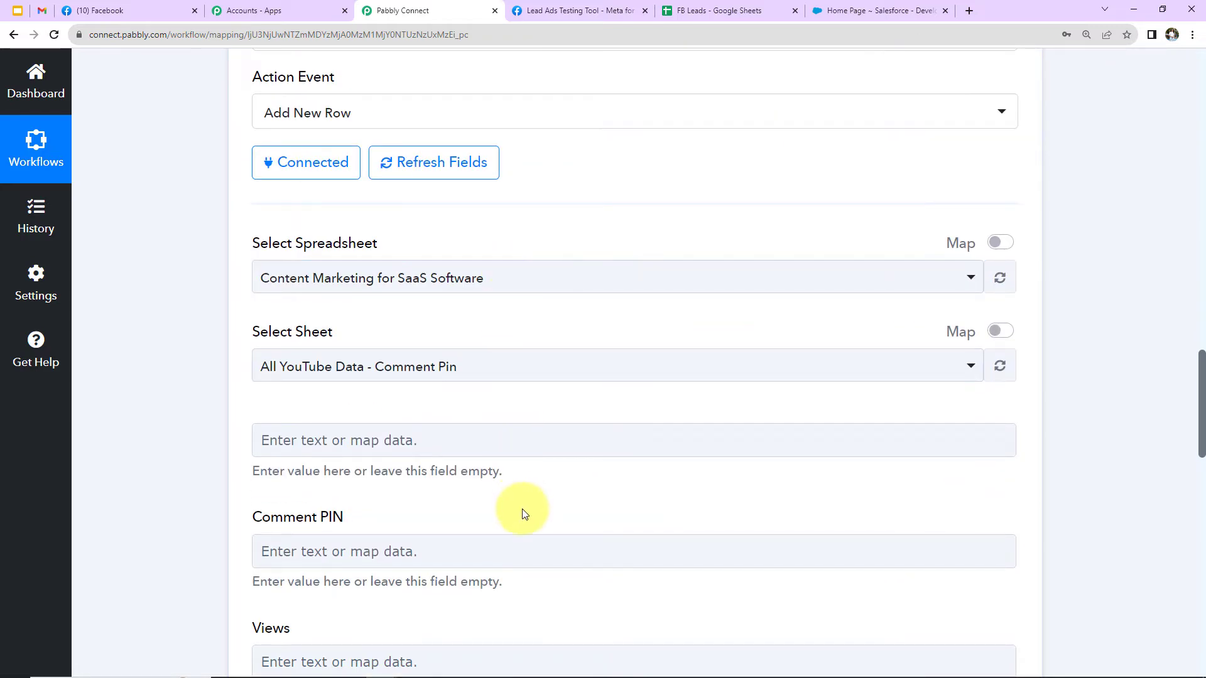
click(719, 11)
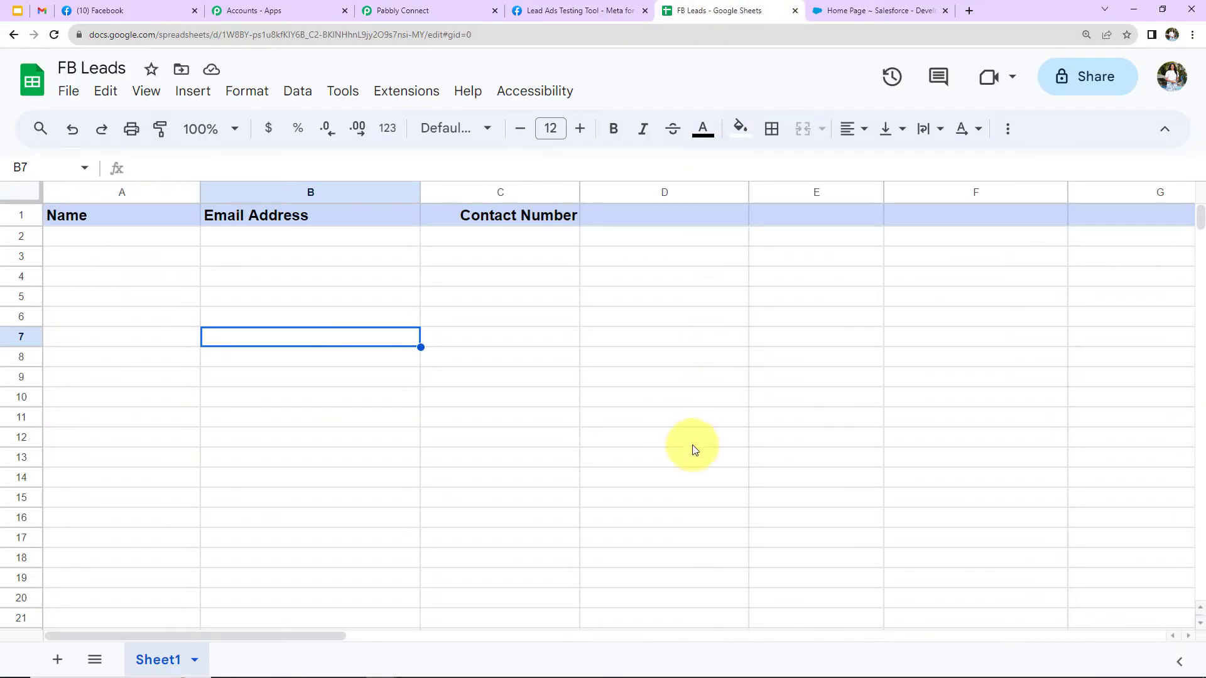
click(692, 444)
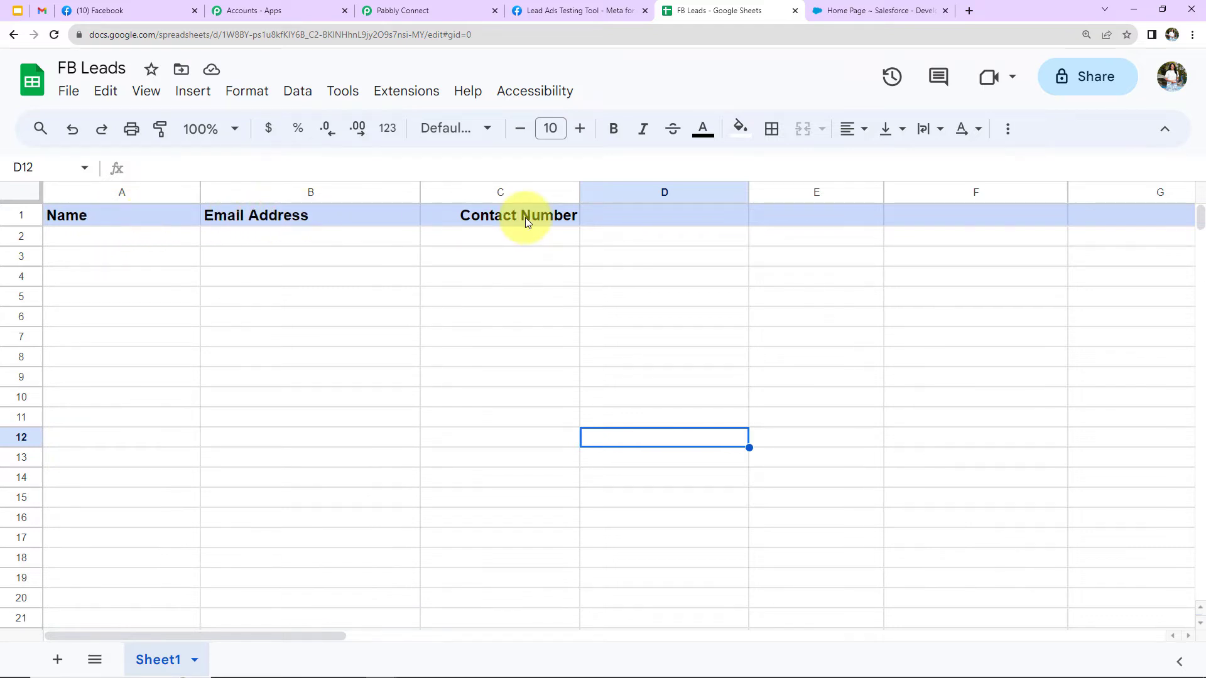
click(413, 12)
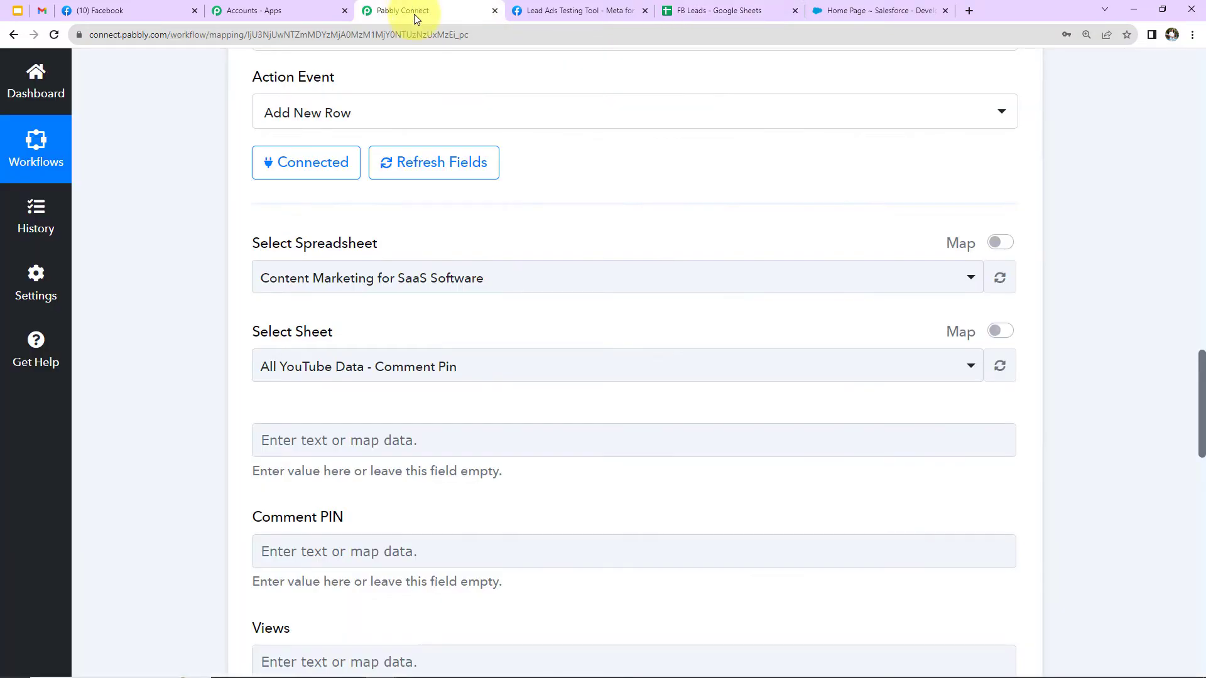
click(391, 286)
click(318, 399)
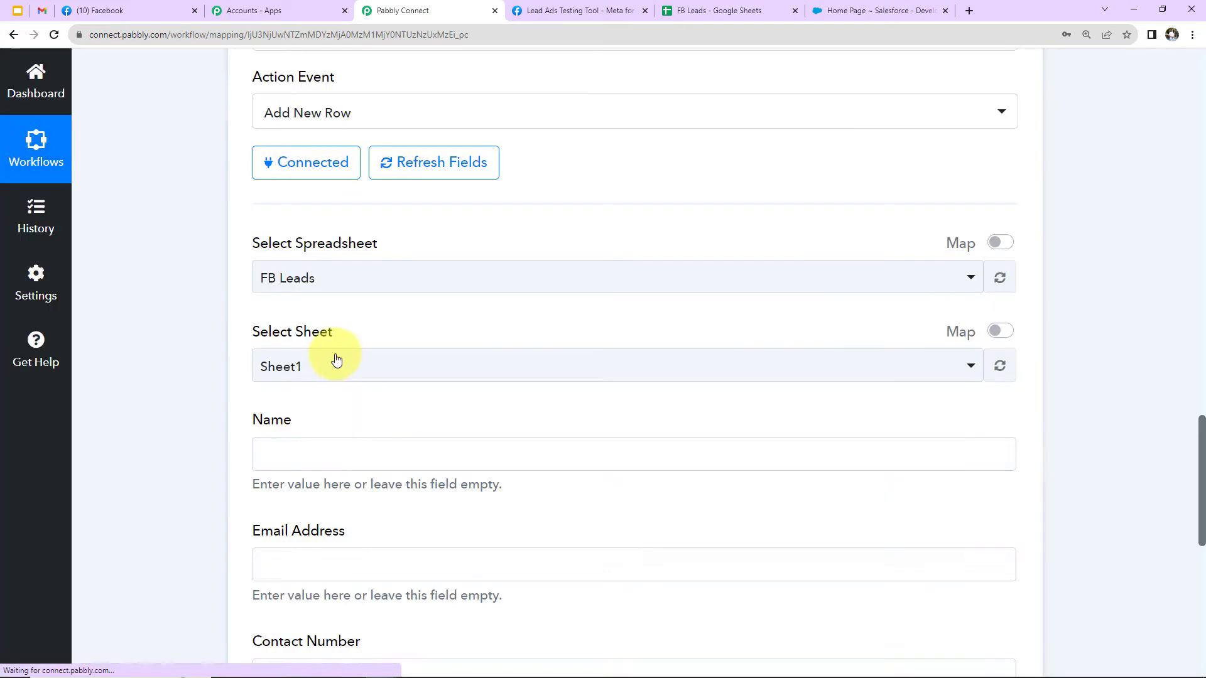
Map Name to Res4 Full Name, Email Address to Res4 Email and Contact Number to Res4 Phone Number from the Facebook Lead Ads trigger.
scroll(389, 371, down, 5)
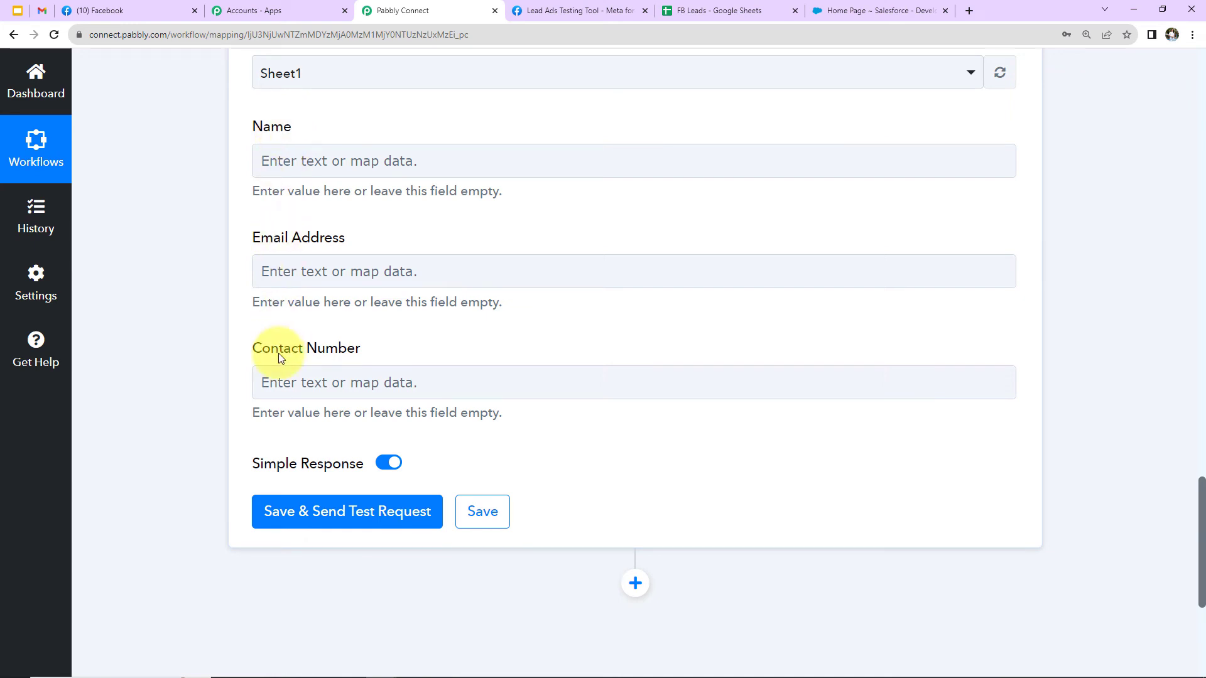
click(307, 160)
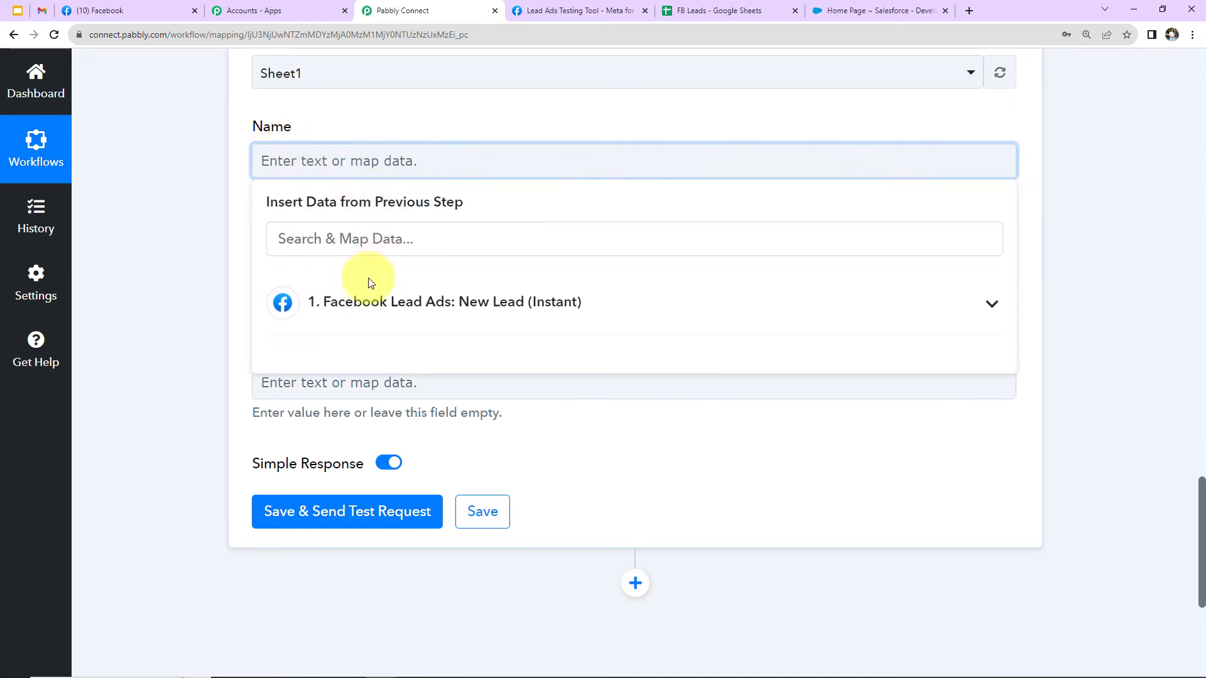
click(324, 302)
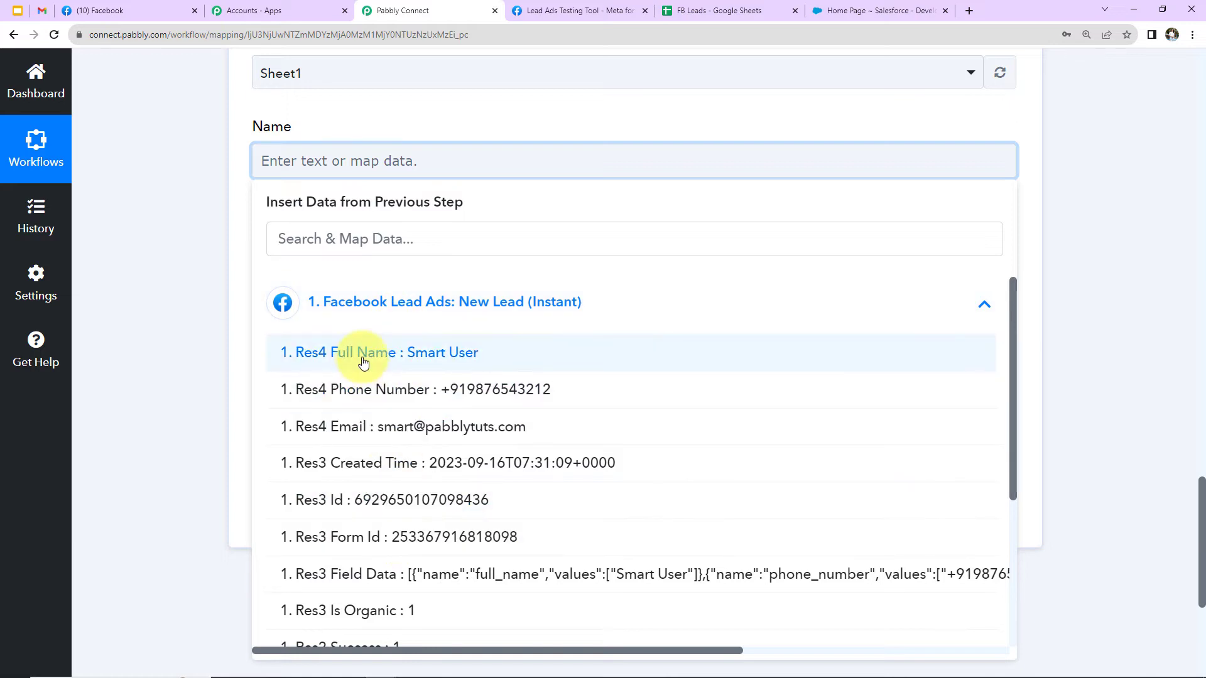
click(298, 353)
click(214, 269)
click(290, 282)
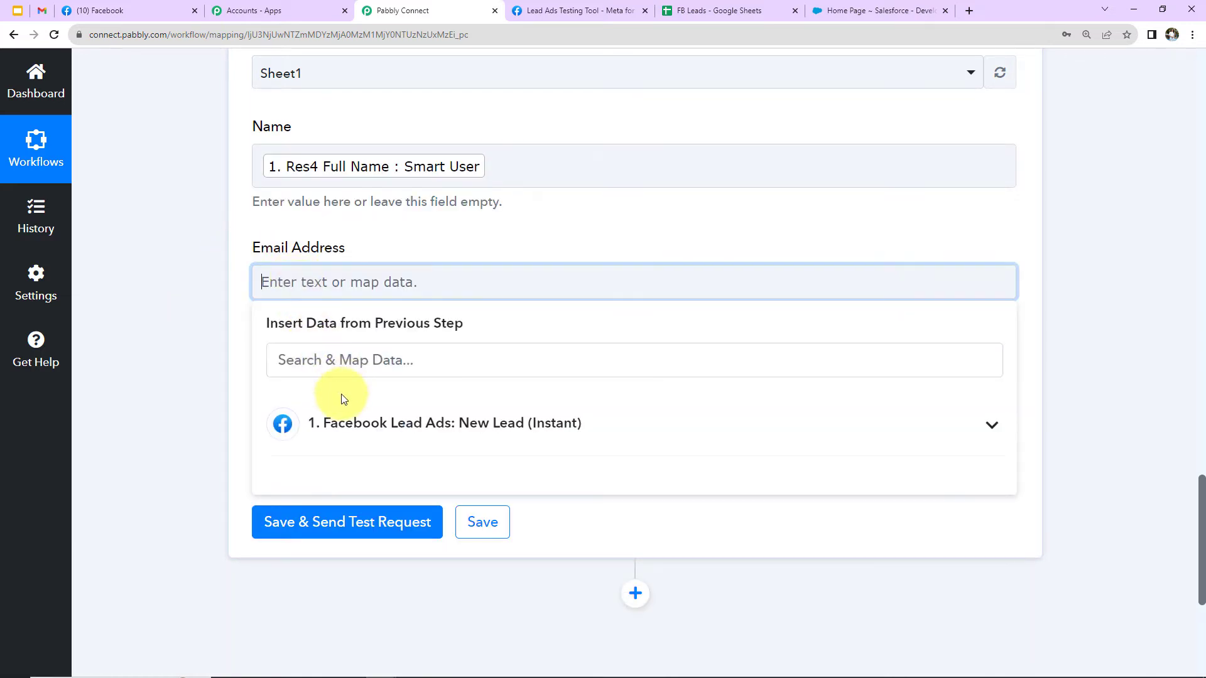
click(339, 423)
click(345, 547)
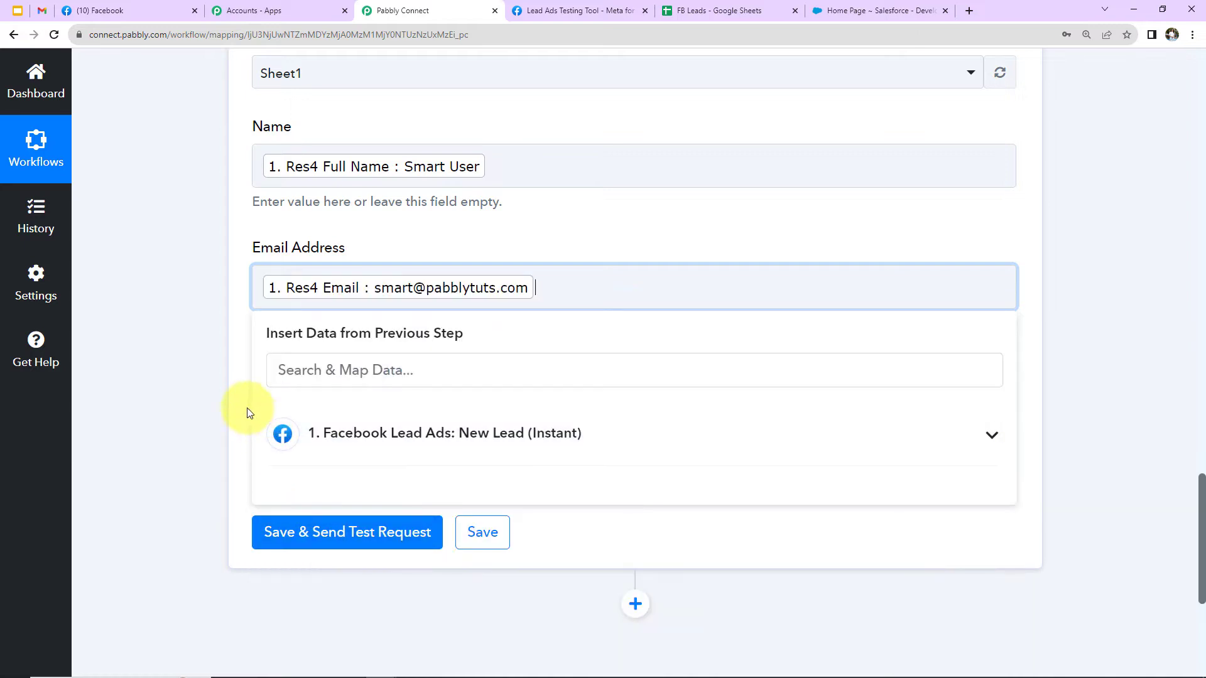
click(215, 386)
click(310, 402)
click(333, 542)
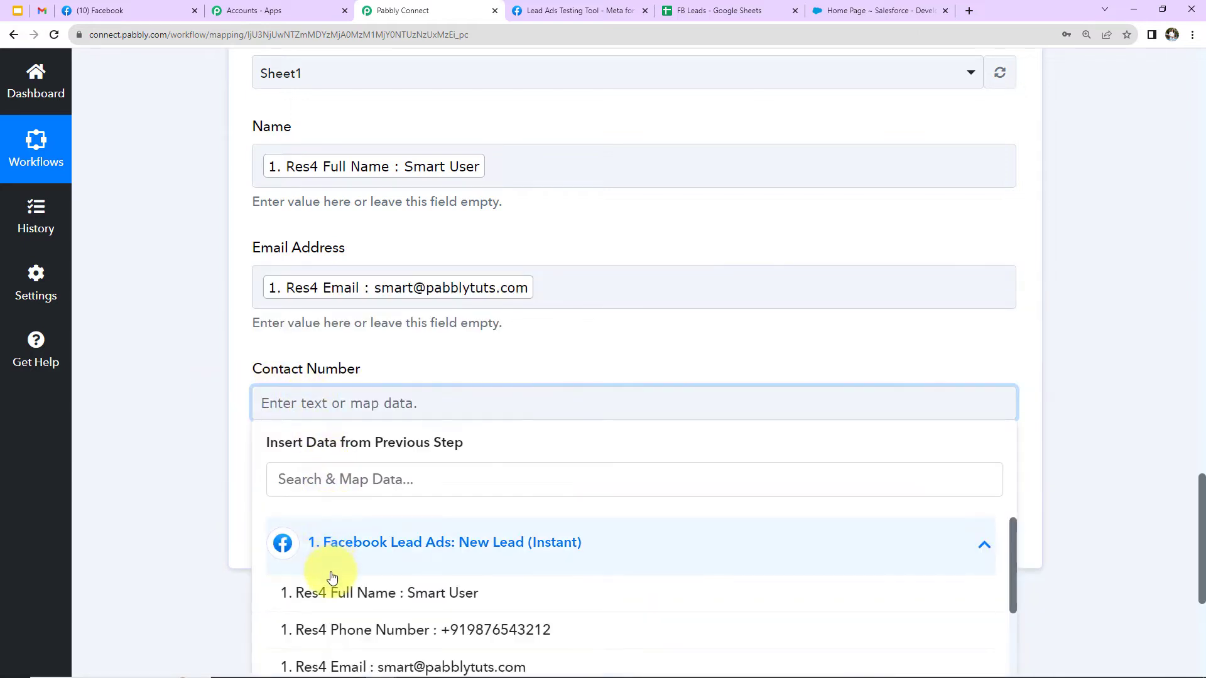
click(324, 628)
click(192, 487)
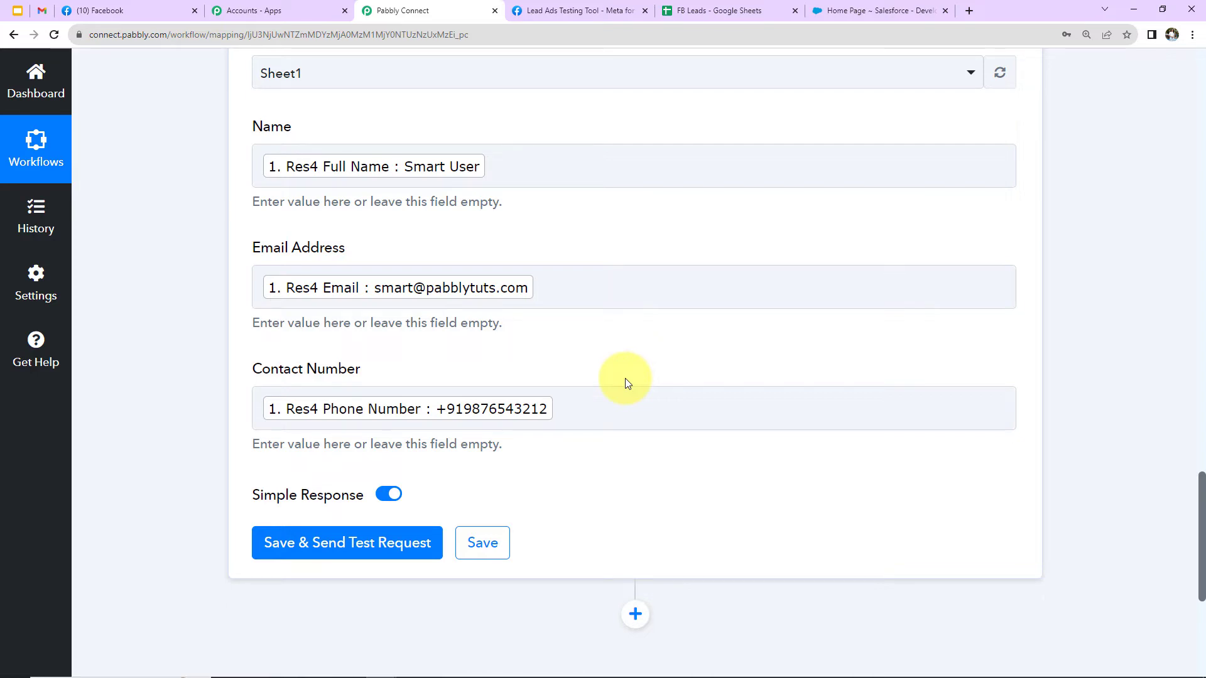
Save and send the Google Sheets test request, and check the new row in the FB Leads spreadsheet.
click(382, 544)
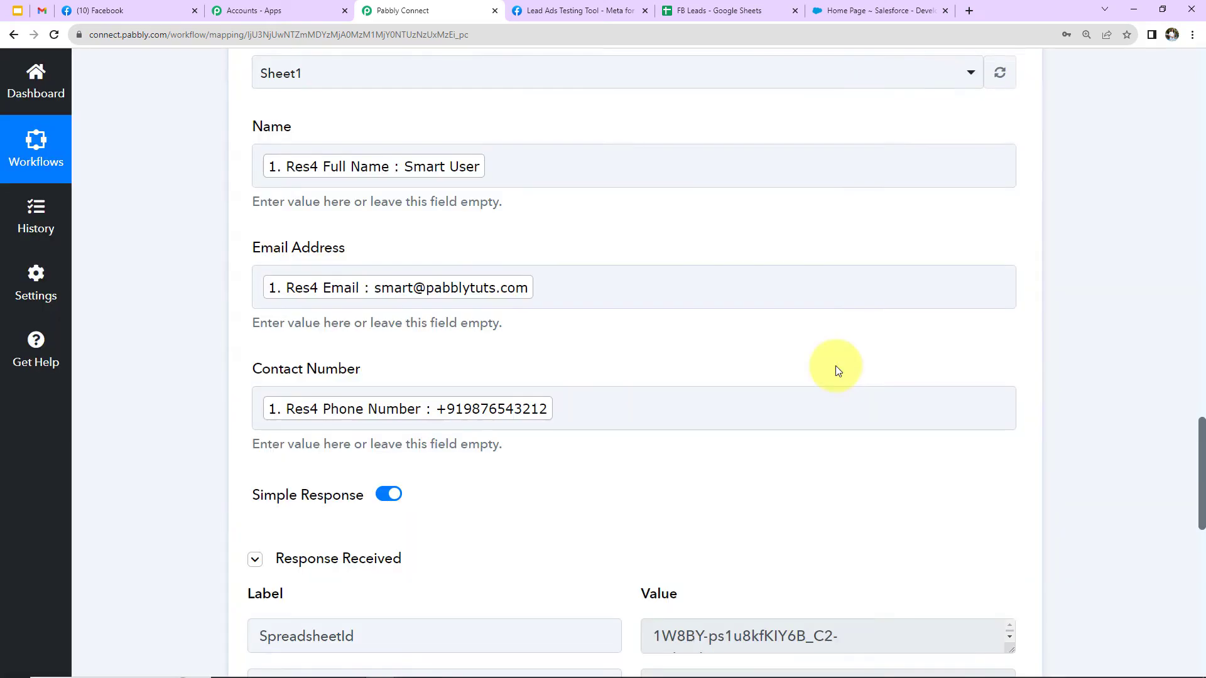
scroll(836, 367, up, 5)
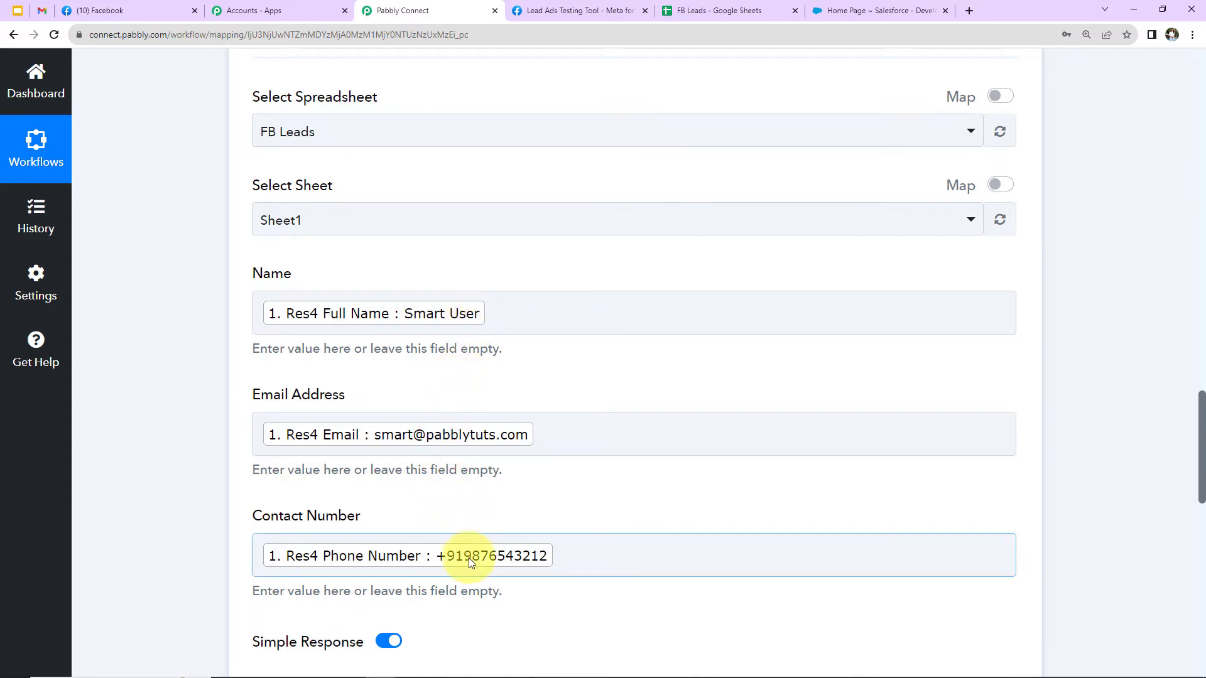
click(718, 13)
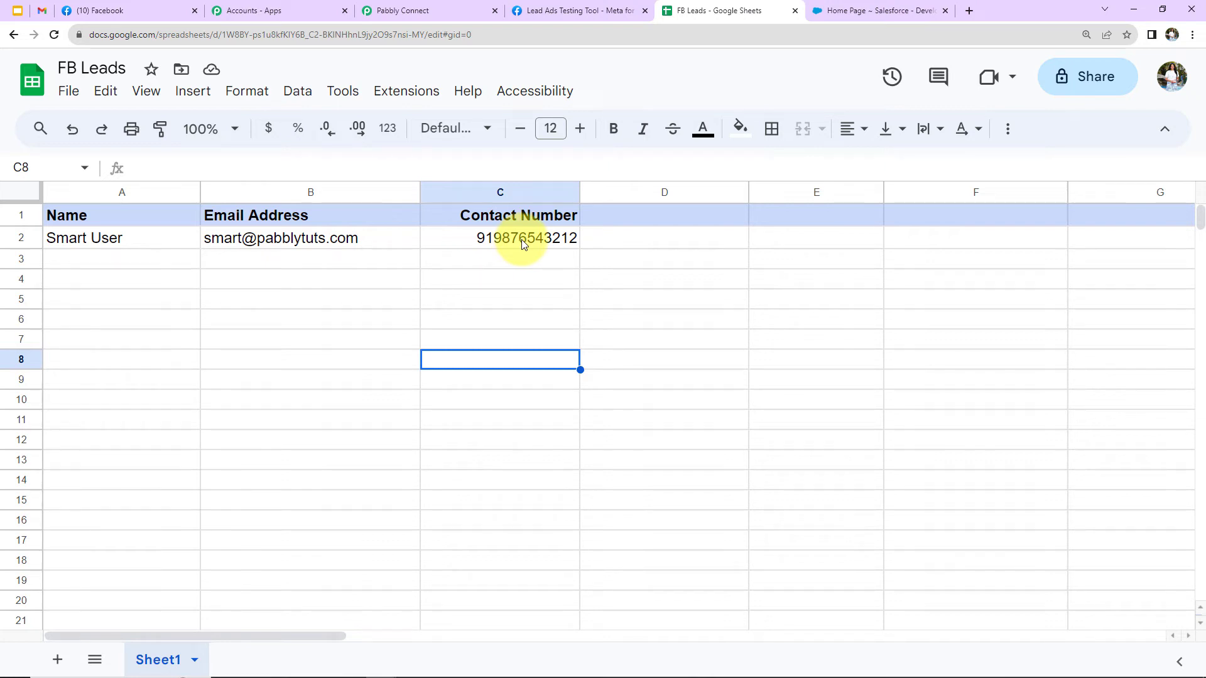
Return to the Pabbly Connect workflow and add a Salesforce action with the Create Contact event after the Google Sheets action.
click(421, 4)
scroll(636, 391, down, 13)
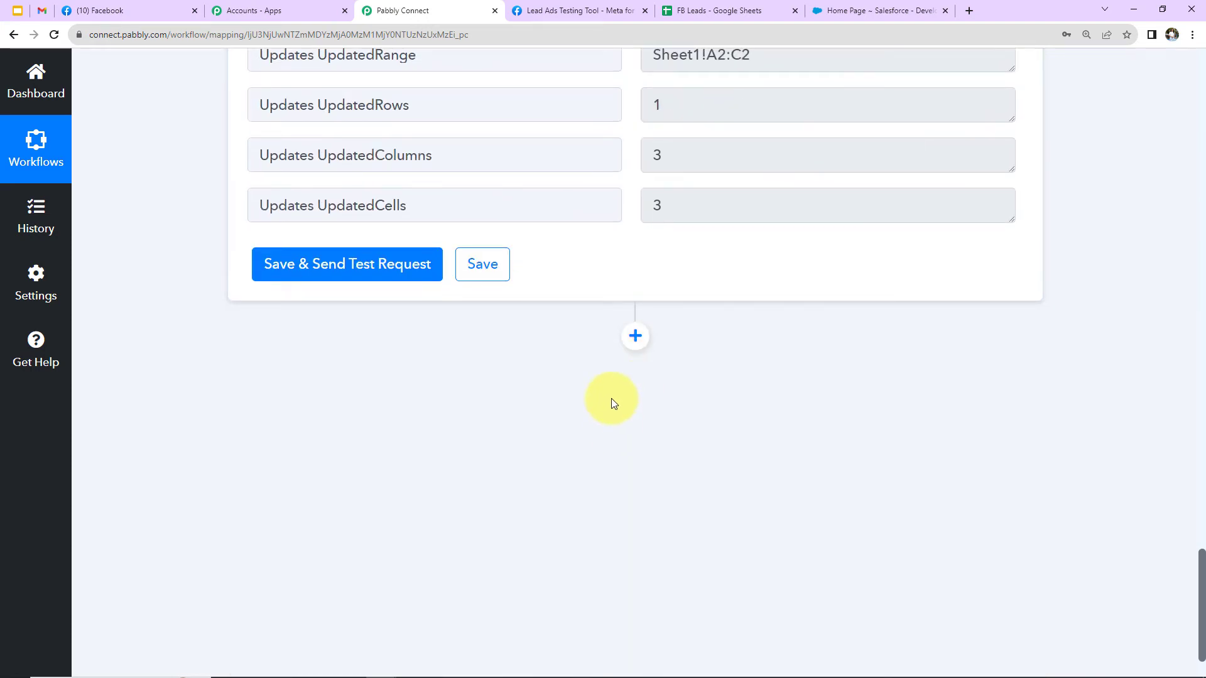
click(635, 336)
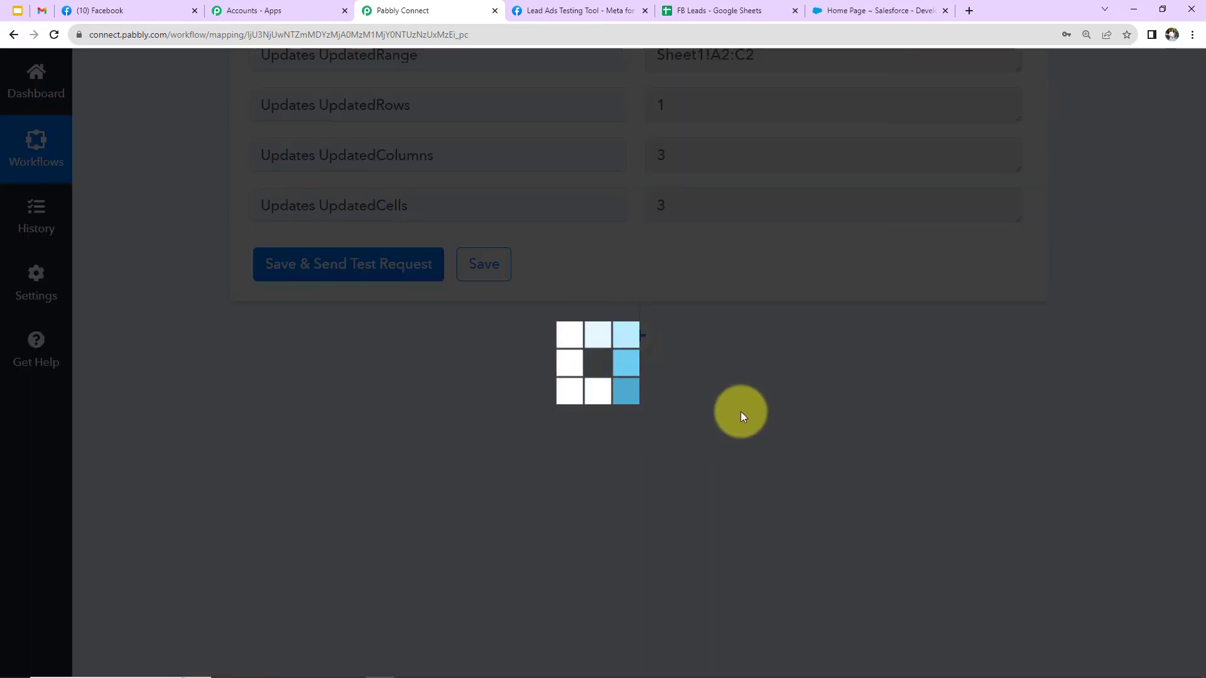
click(422, 385)
text(sal)
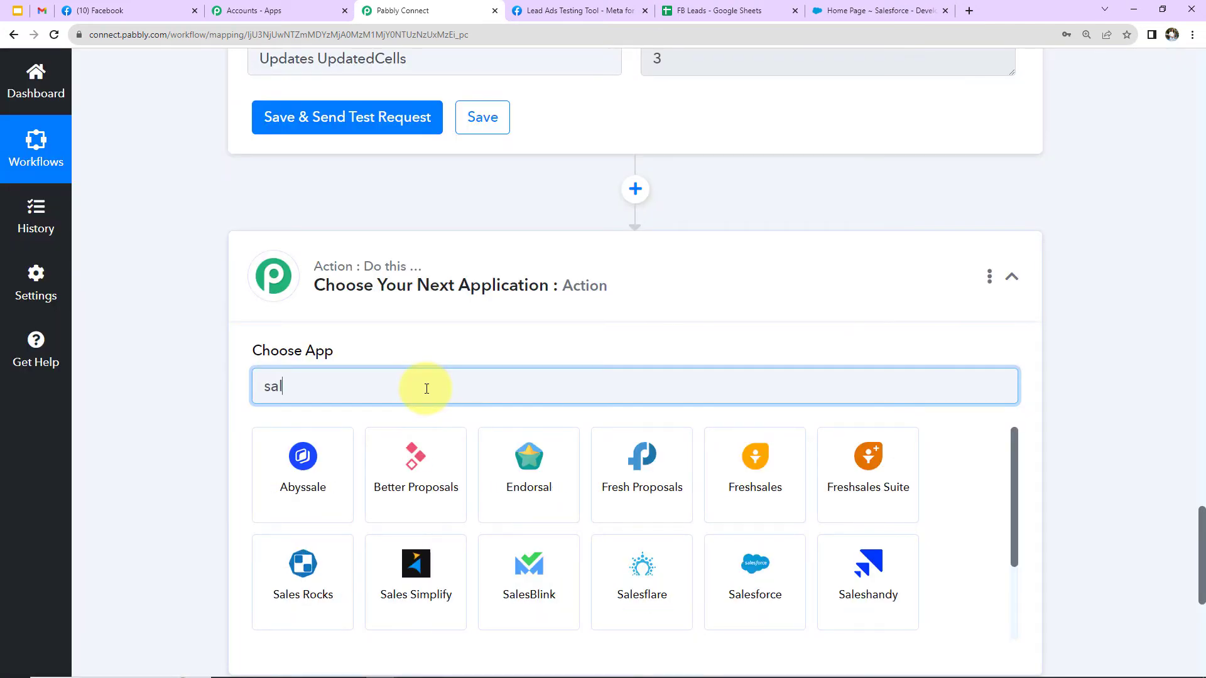
text(es)
click(302, 570)
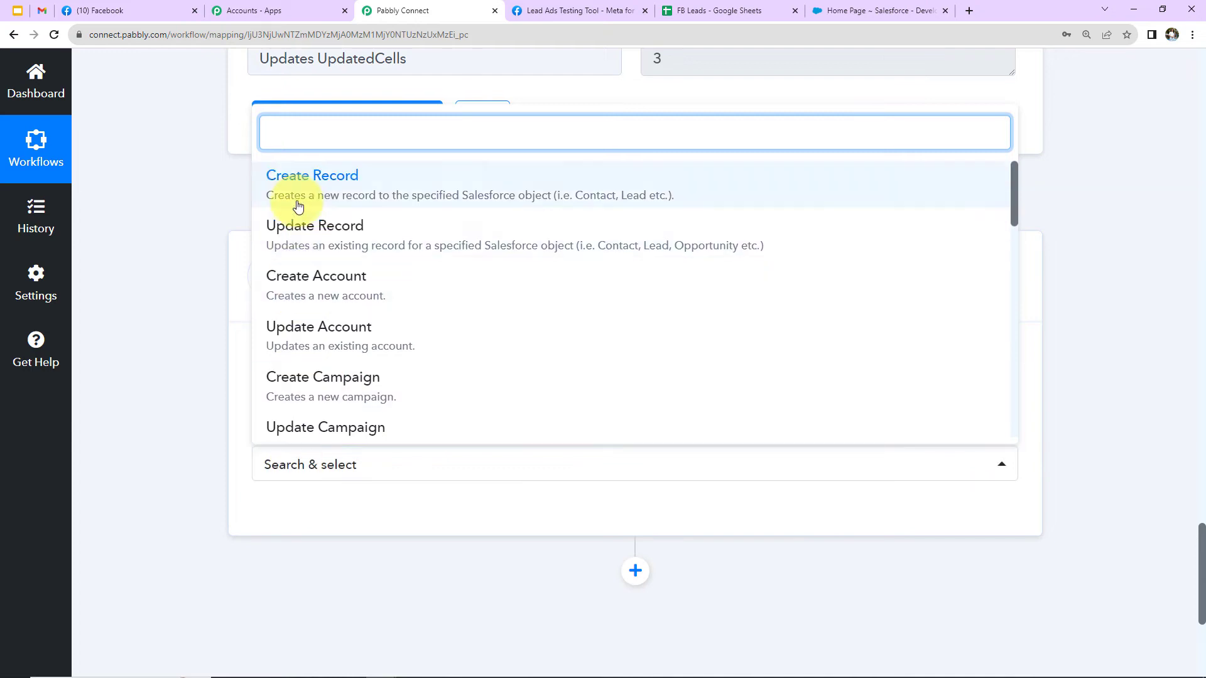
scroll(293, 283, down, 3)
click(291, 348)
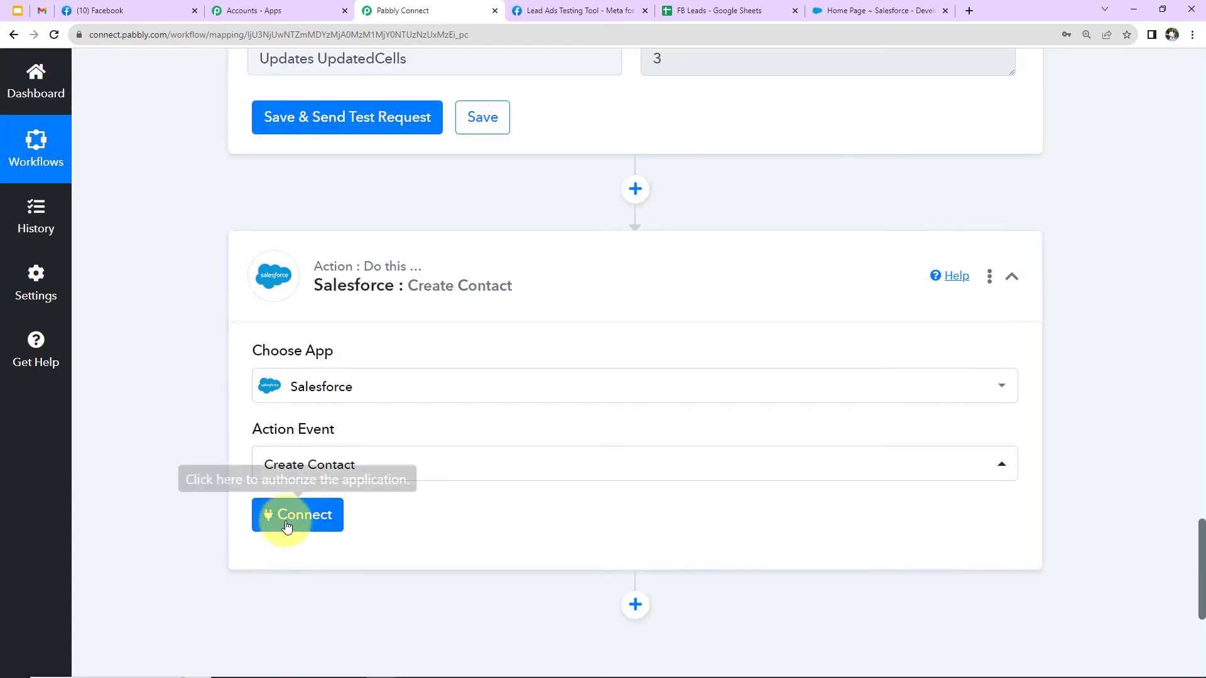
Add a new Salesforce connection for the Create Contact action and allow Pabbly Connect access to the Salesforce account.
click(286, 521)
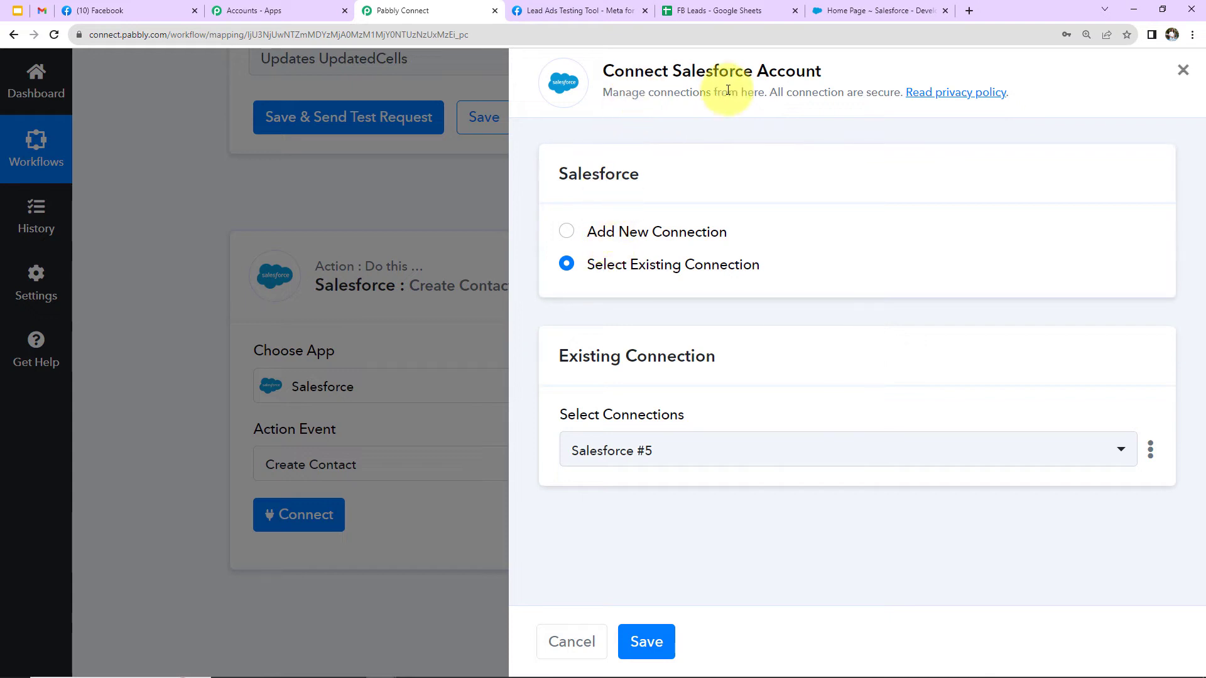
click(567, 232)
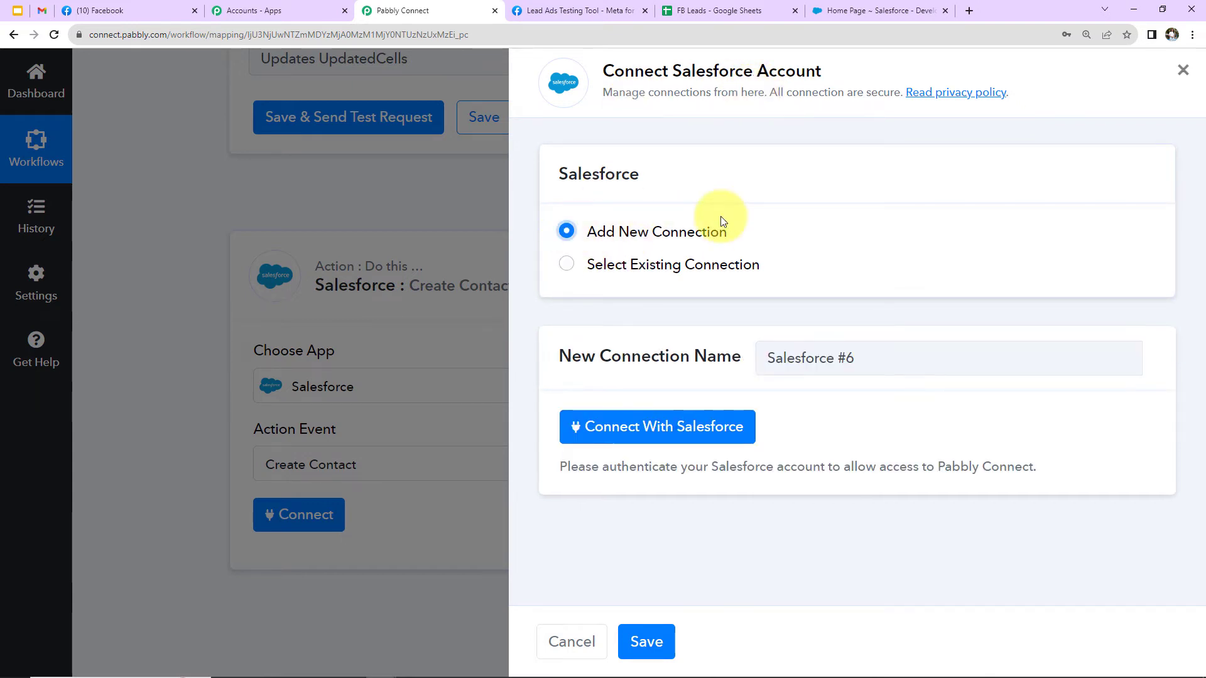
click(659, 425)
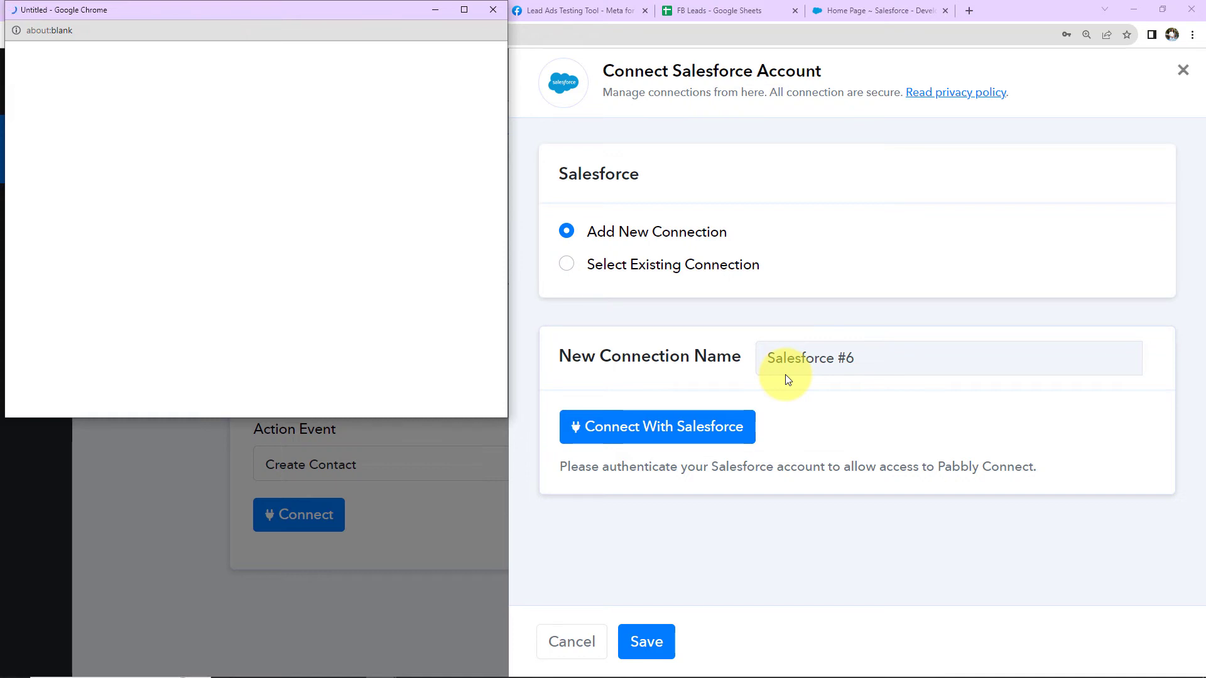
scroll(378, 197, down, 10)
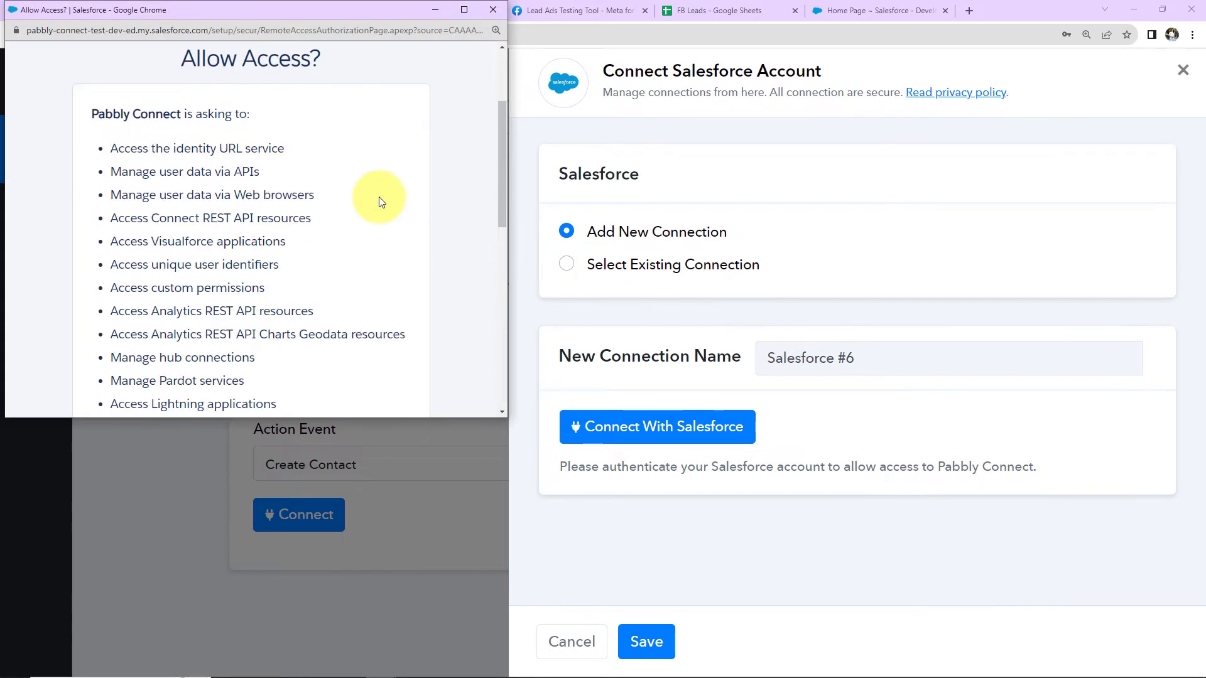
click(377, 303)
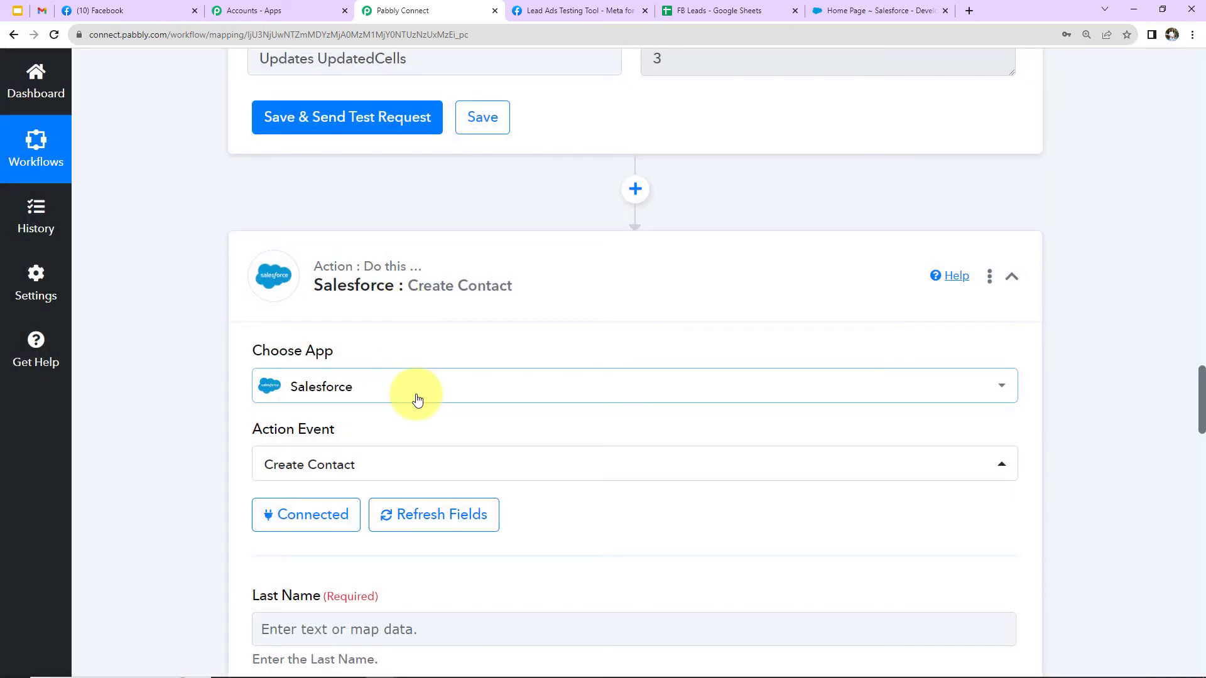
Insert a Text Formatter by Pabbly action with the Split Text event between Google Sheets and Salesforce, and connect it.
scroll(417, 400, down, 7)
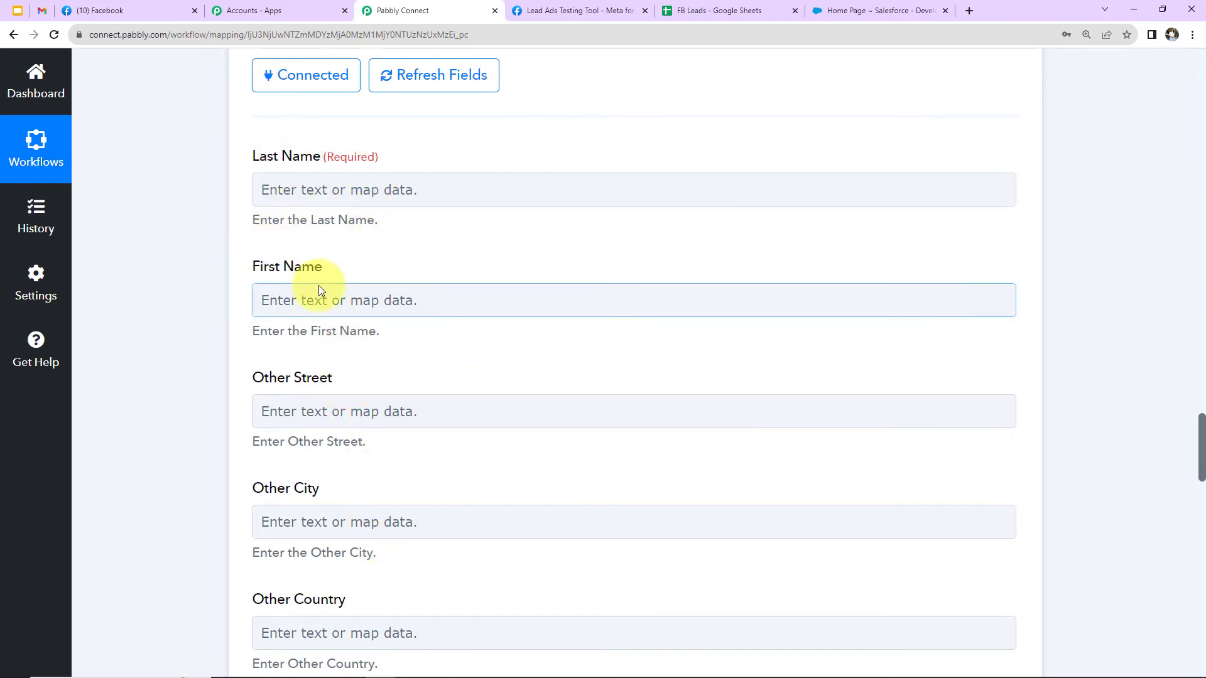
scroll(471, 385, up, 9)
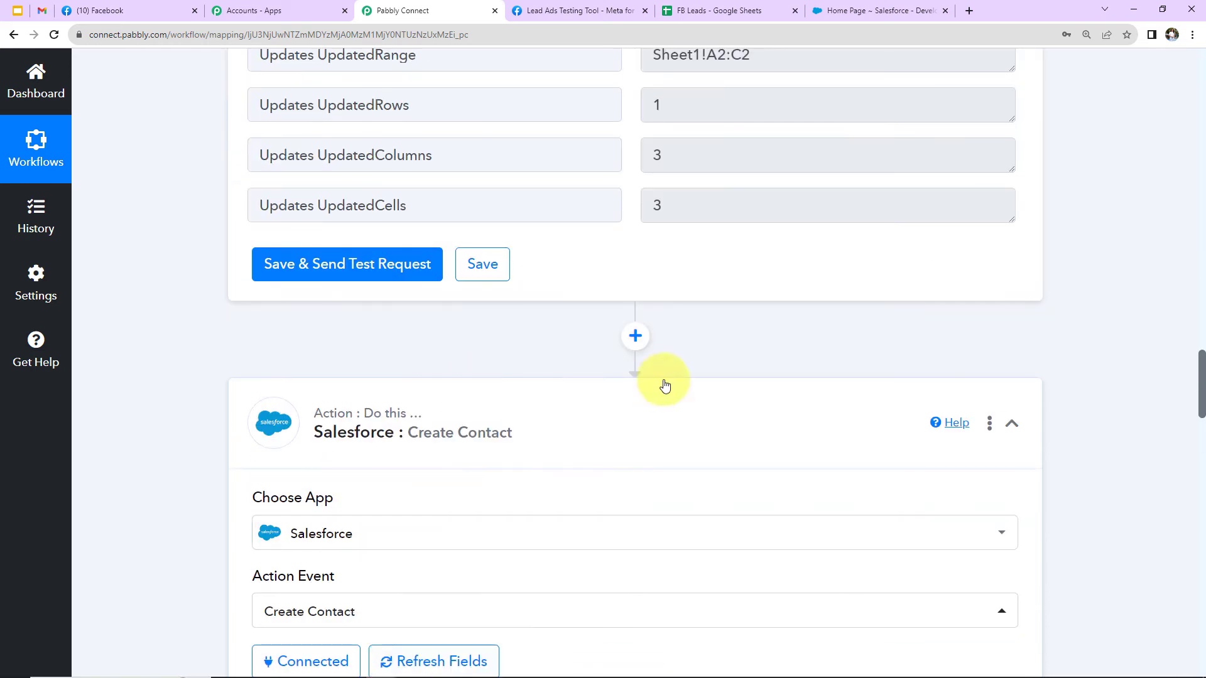
scroll(665, 385, up, 7)
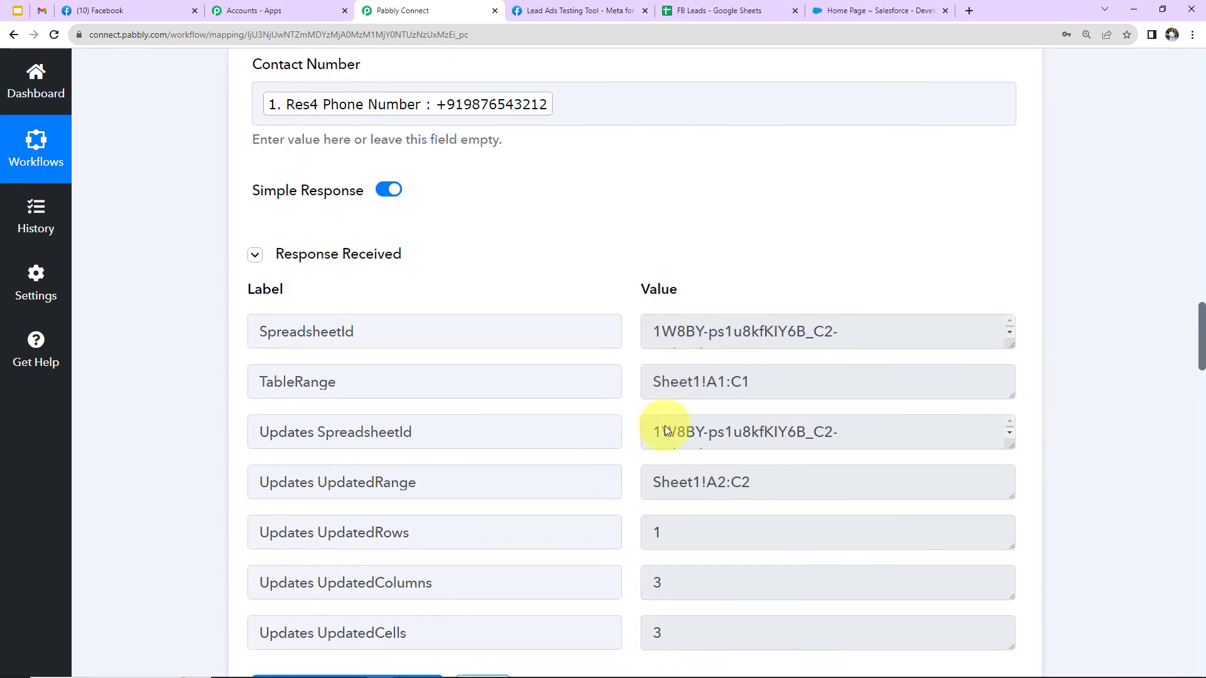
scroll(664, 425, down, 7)
click(639, 336)
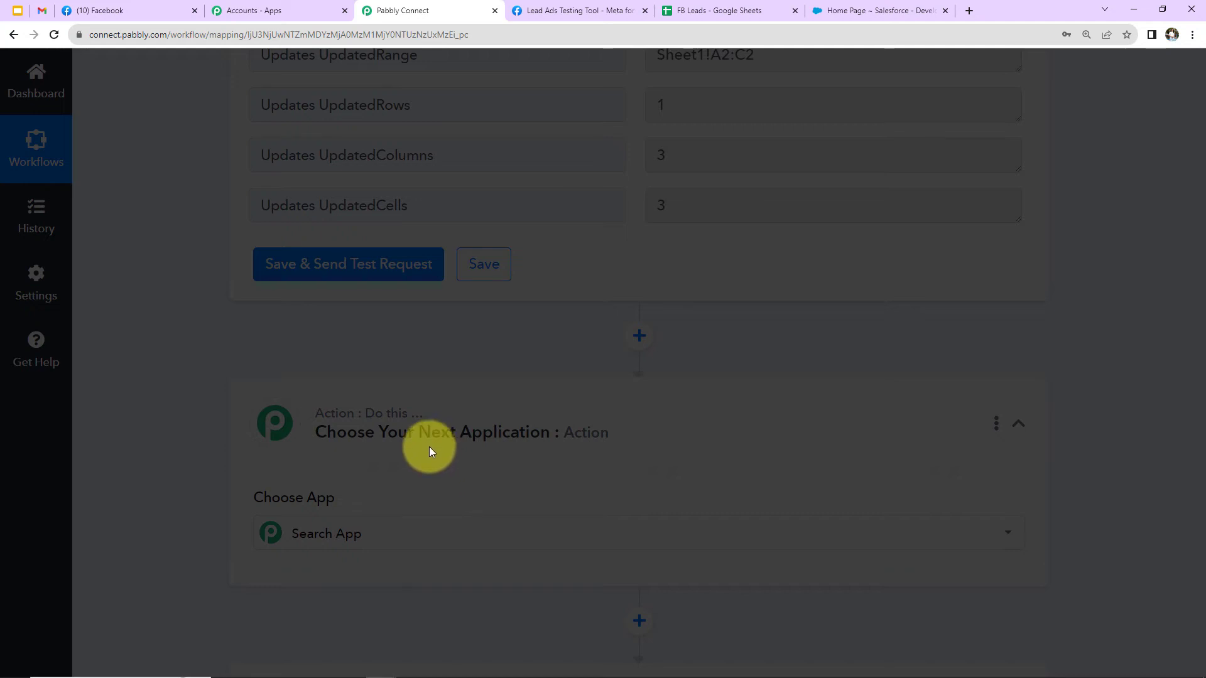
text(text)
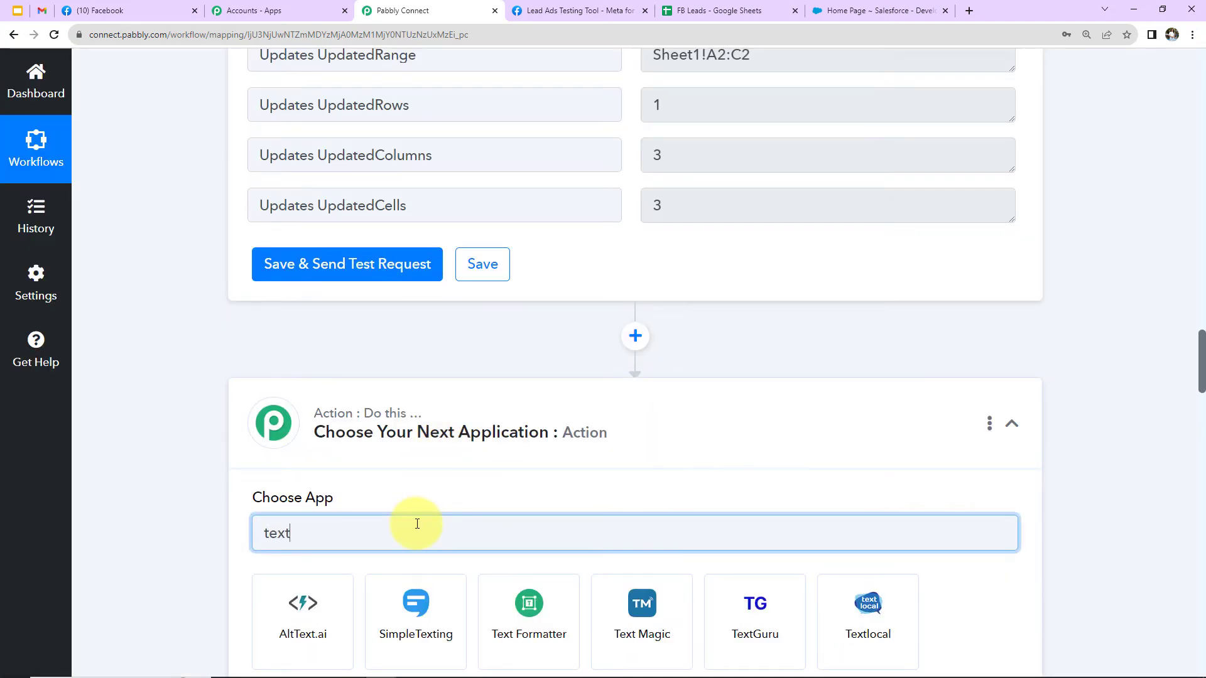
scroll(417, 524, down, 2)
click(498, 496)
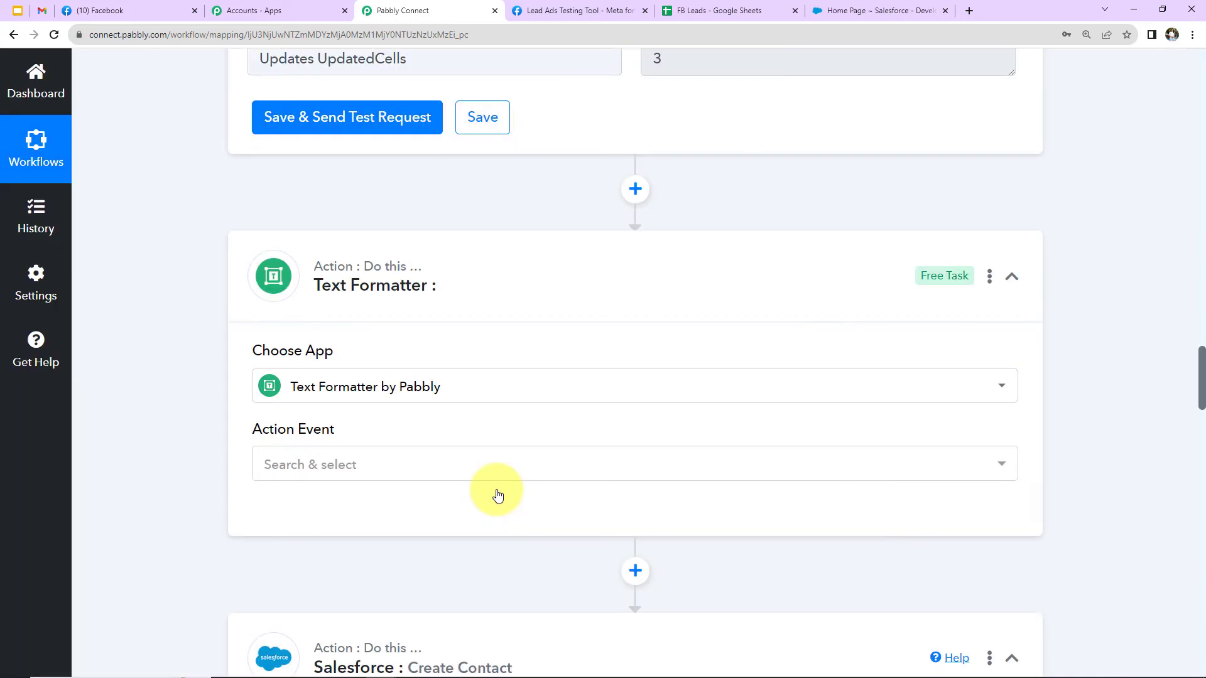
click(414, 466)
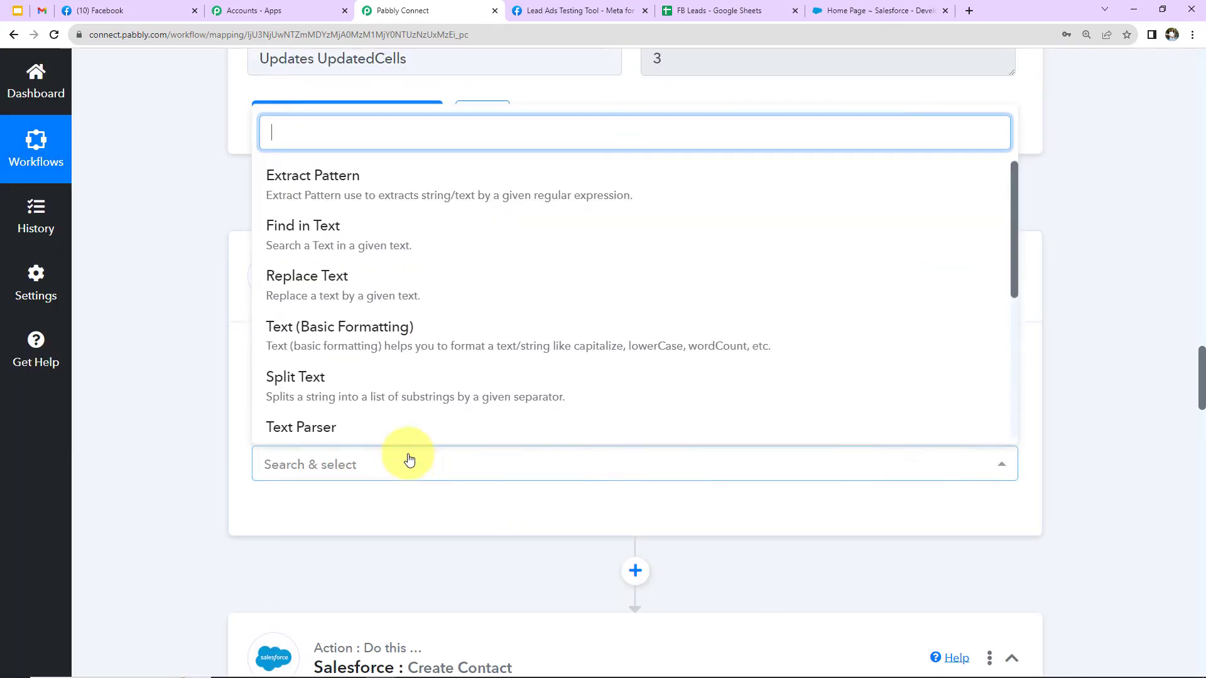
click(345, 390)
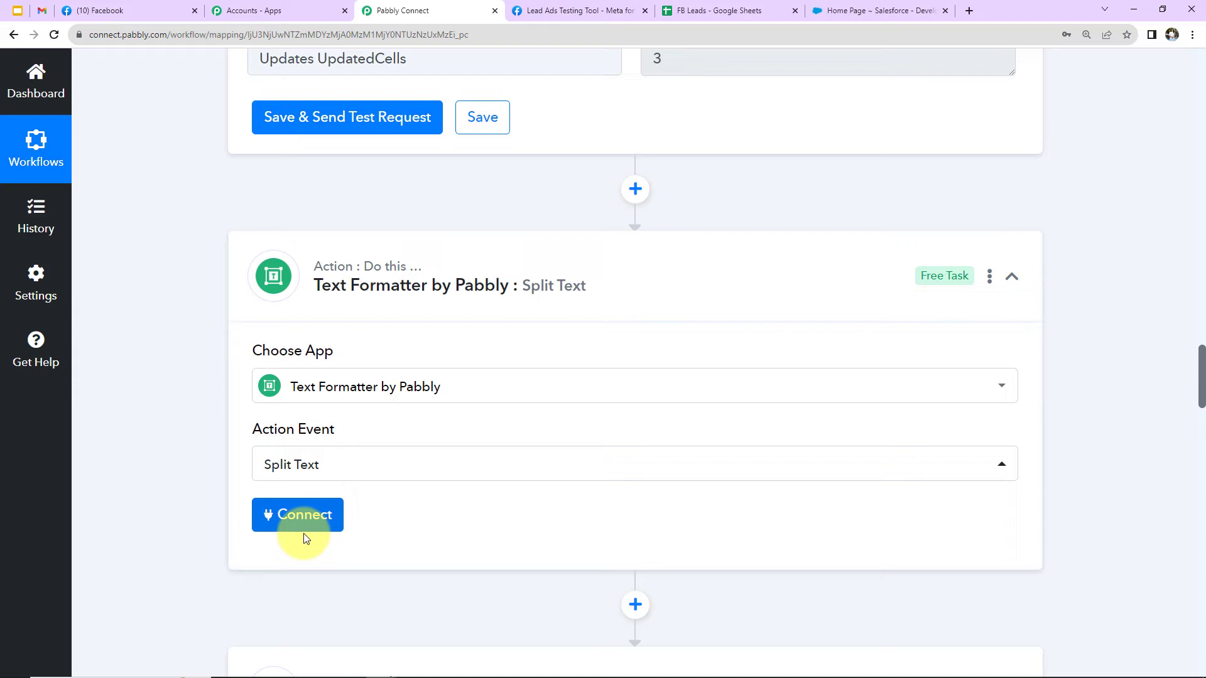
click(304, 528)
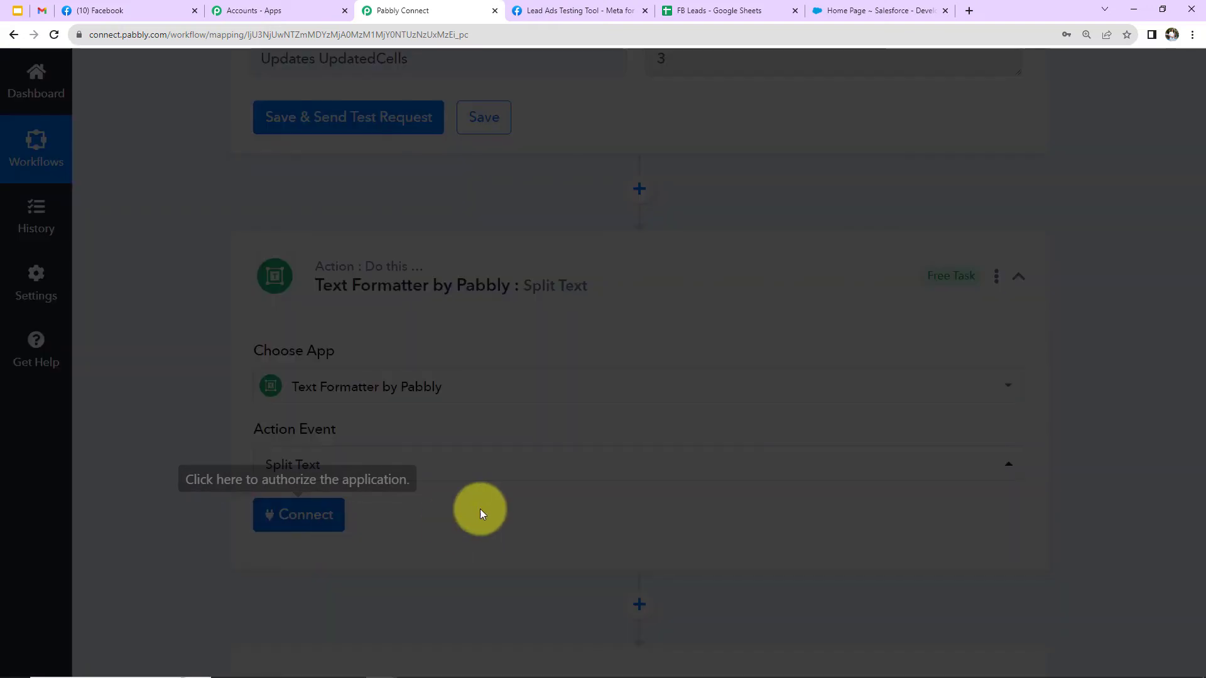
Map Text to Split to Res4 Full Name from the Facebook Lead Ads trigger.
scroll(480, 509, down, 5)
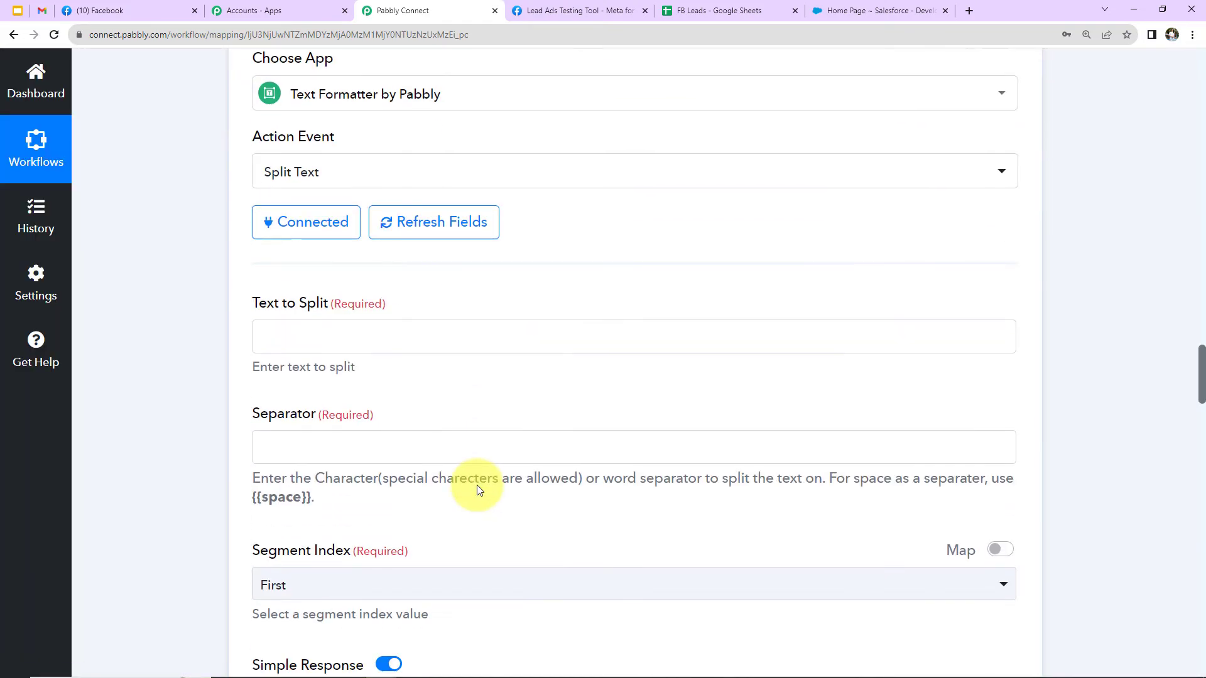
click(362, 341)
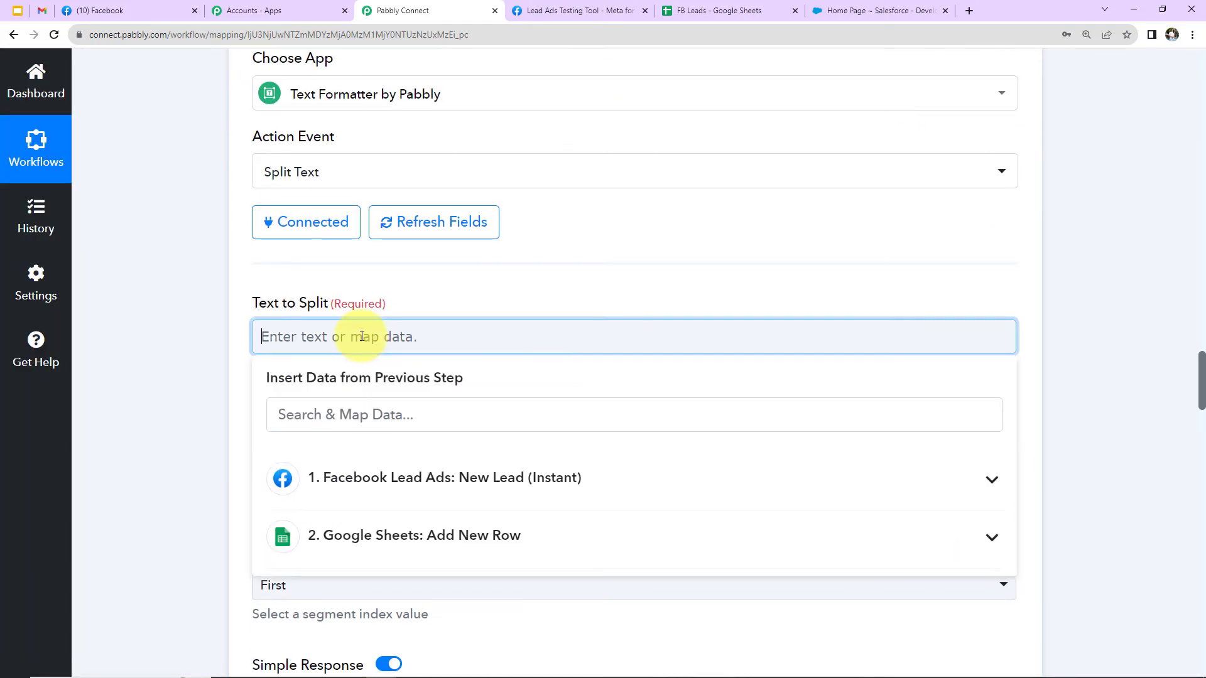
click(339, 478)
click(382, 528)
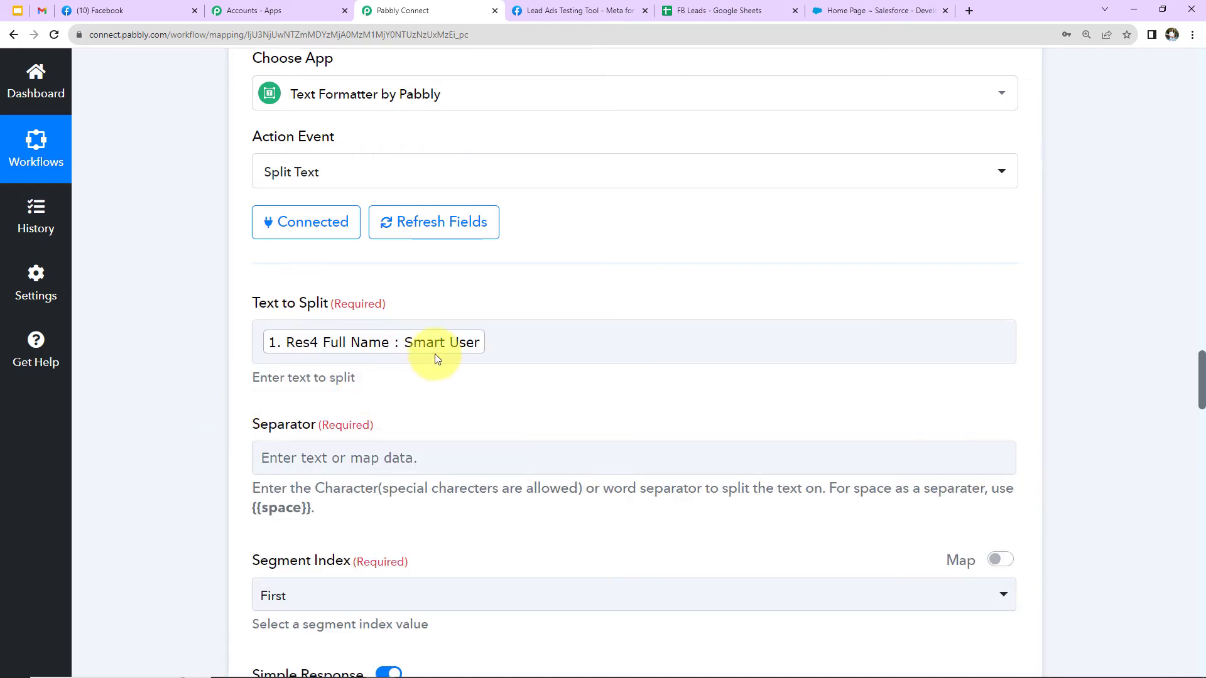
Copy {{space}} from the help text and enter it as the Split Text separator.
drag(314, 509, 259, 510)
right_click(253, 506)
click(266, 511)
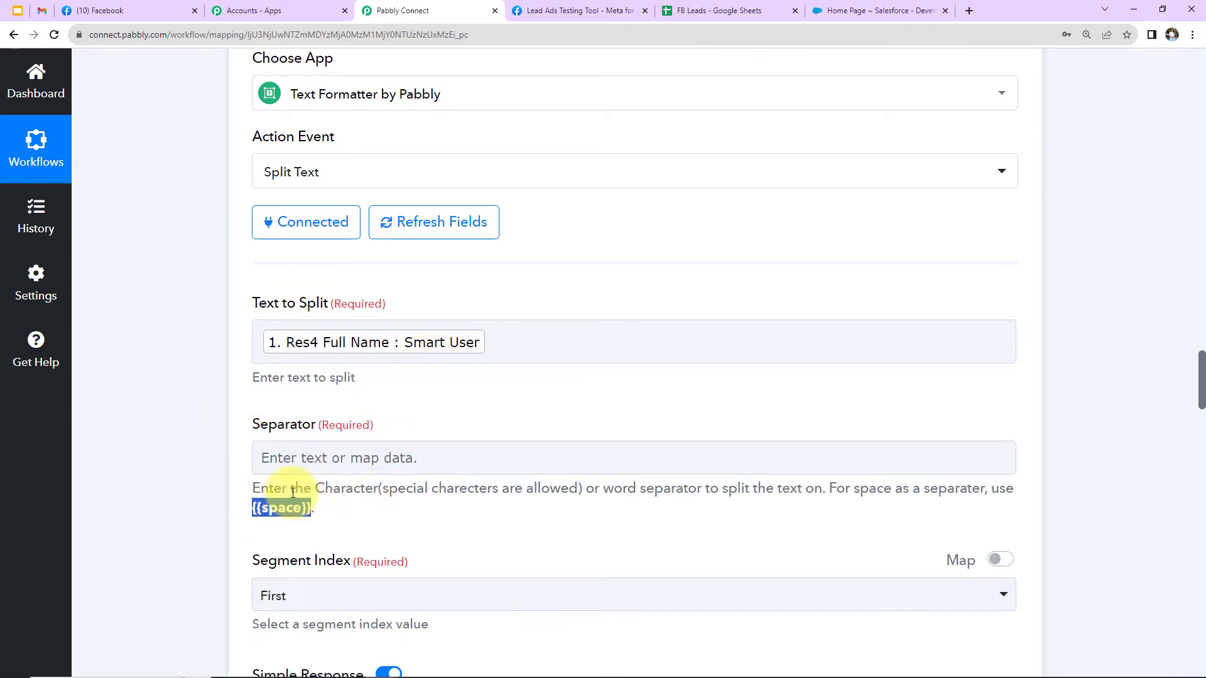
click(304, 457)
key(ctrl+v)
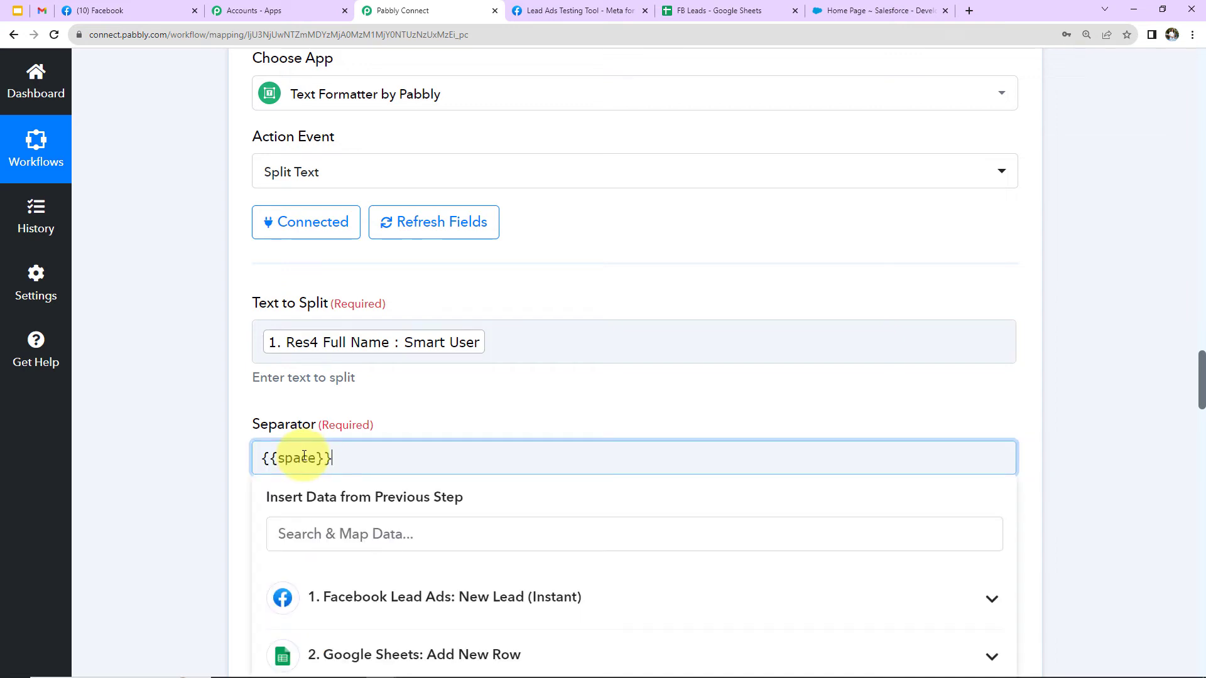
click(414, 398)
Set the Segment Index to All, then save and send the Split Text test request and check its response.
scroll(414, 398, down, 5)
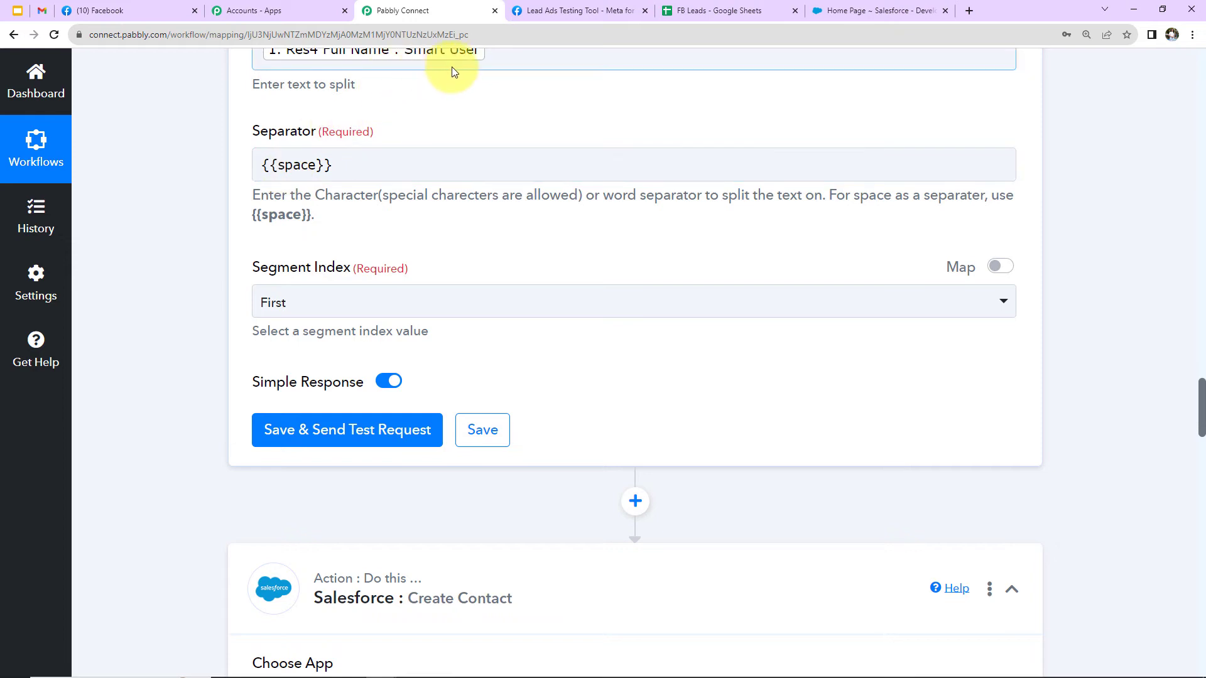
click(350, 304)
click(290, 522)
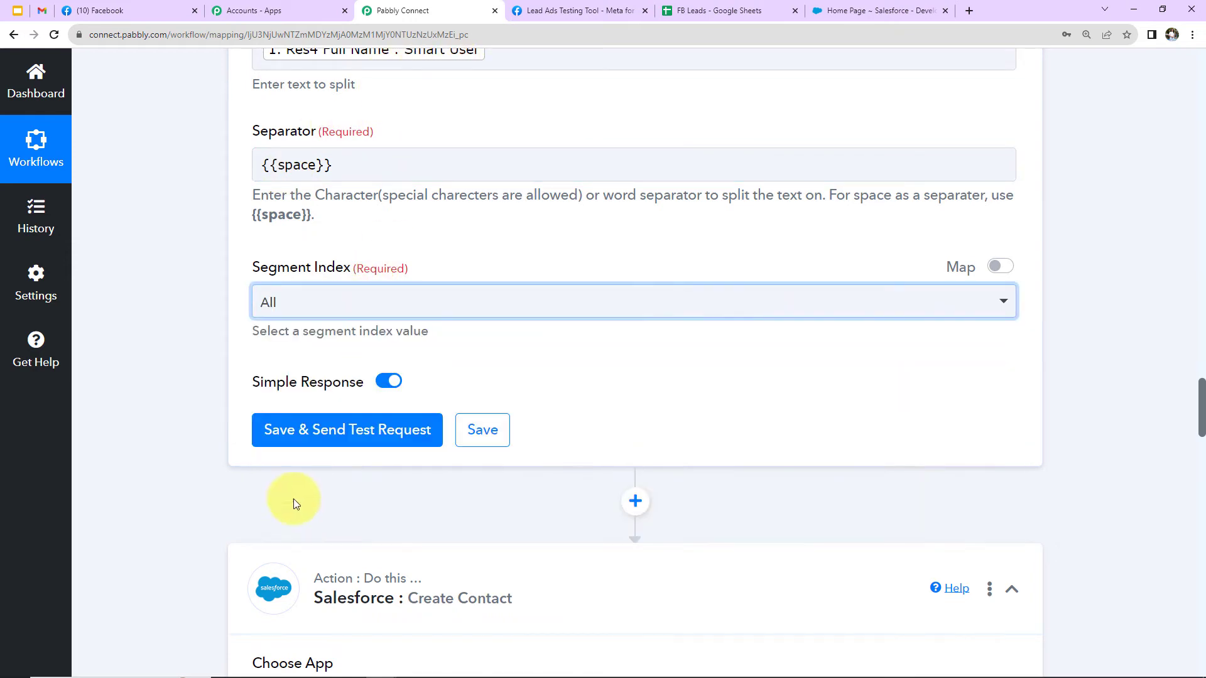
click(314, 437)
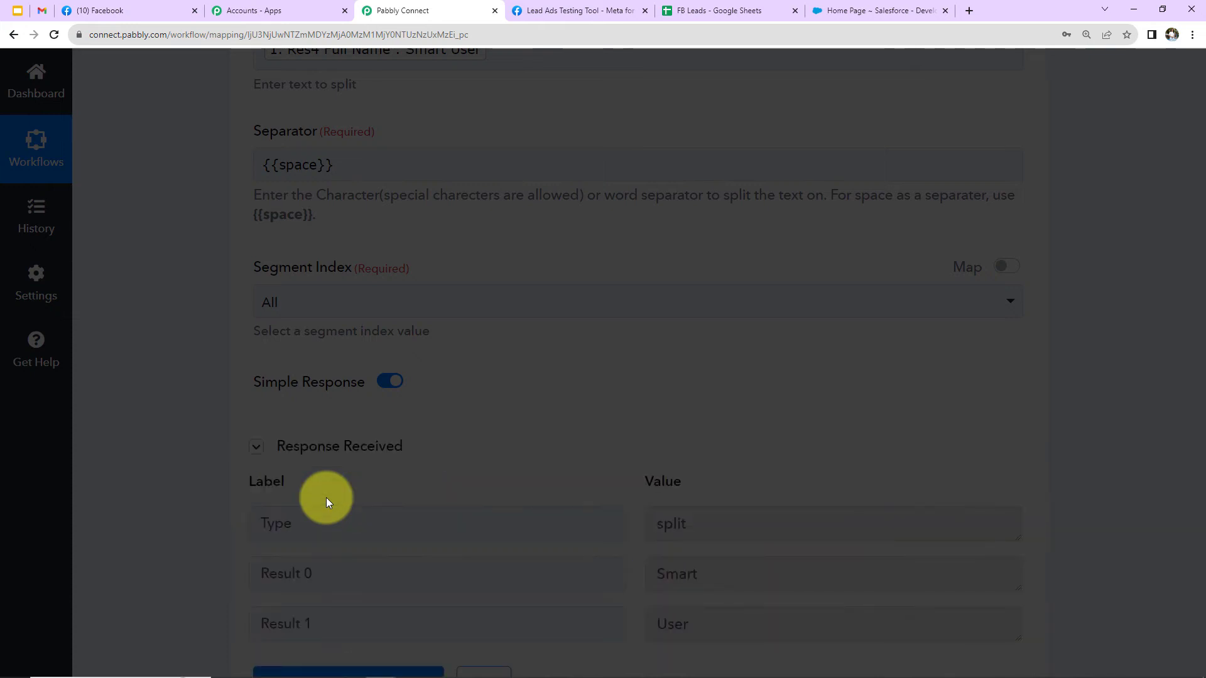
scroll(781, 431, down, 2)
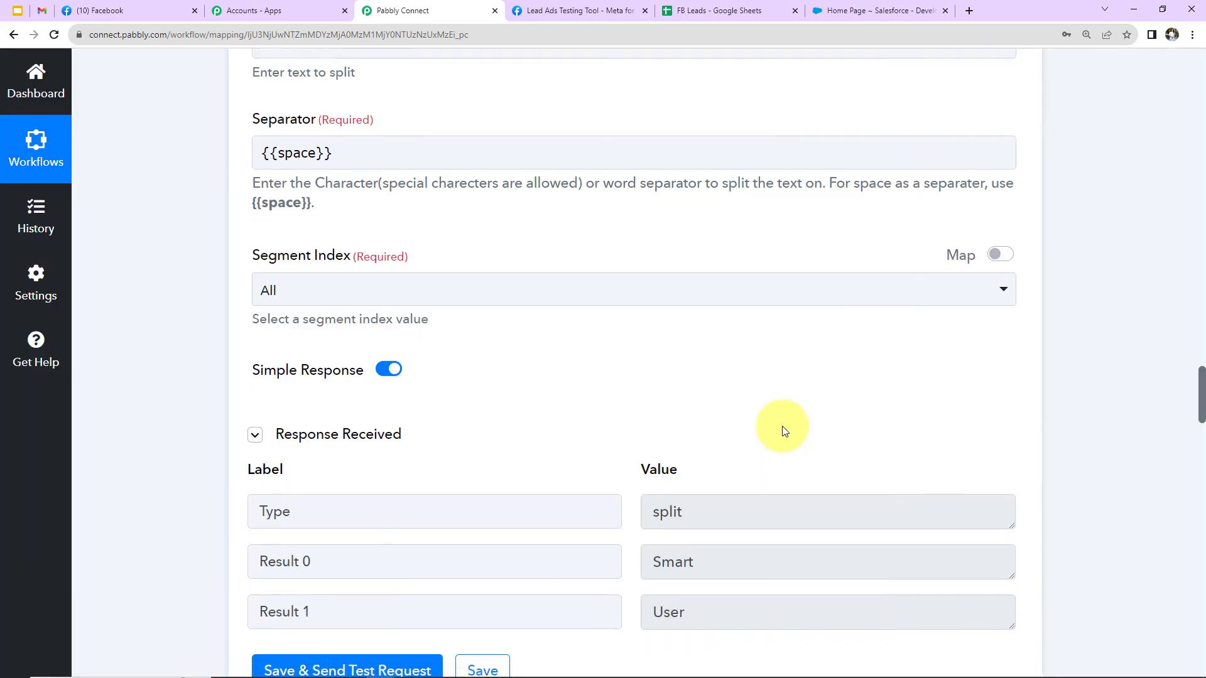
Reopen the connection settings of the Salesforce Create Contact action and save the existing connection.
scroll(646, 471, down, 4)
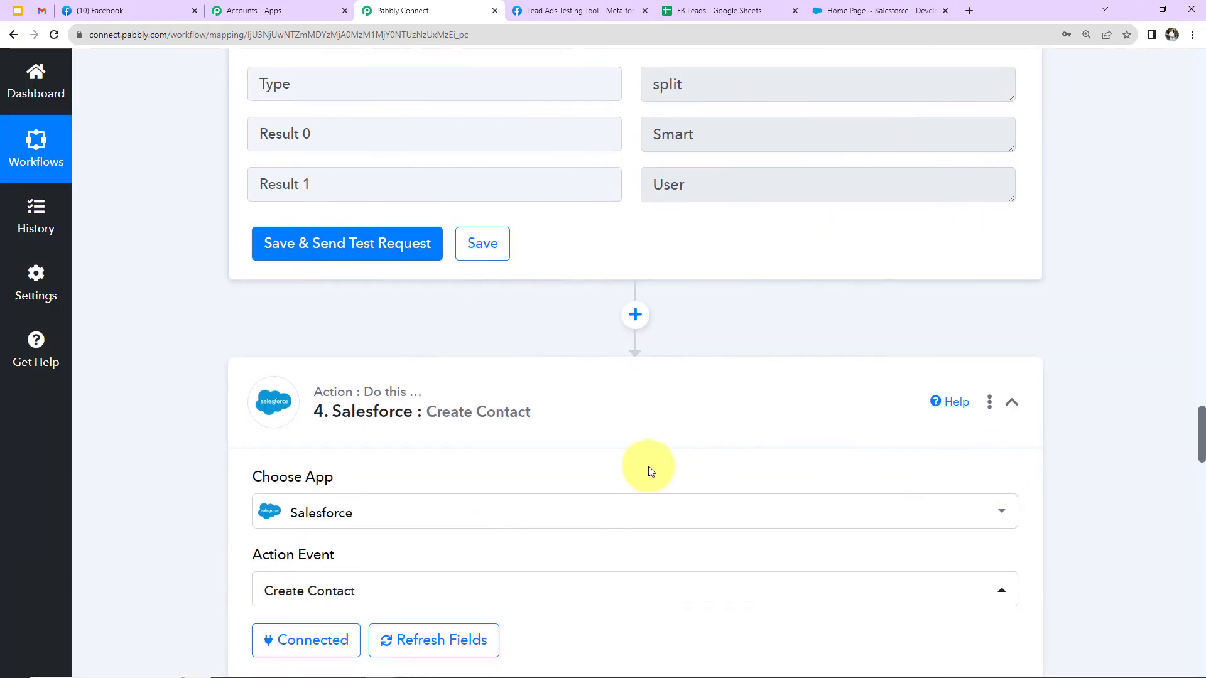
scroll(433, 394, down, 3)
click(319, 353)
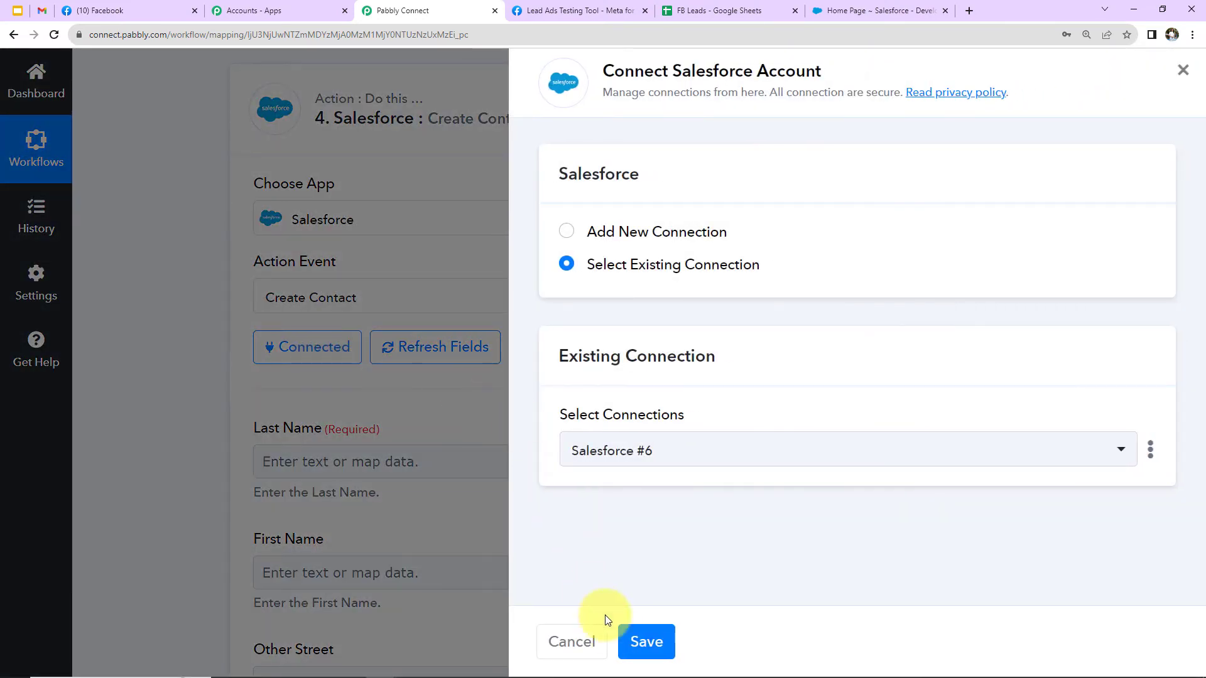
click(646, 641)
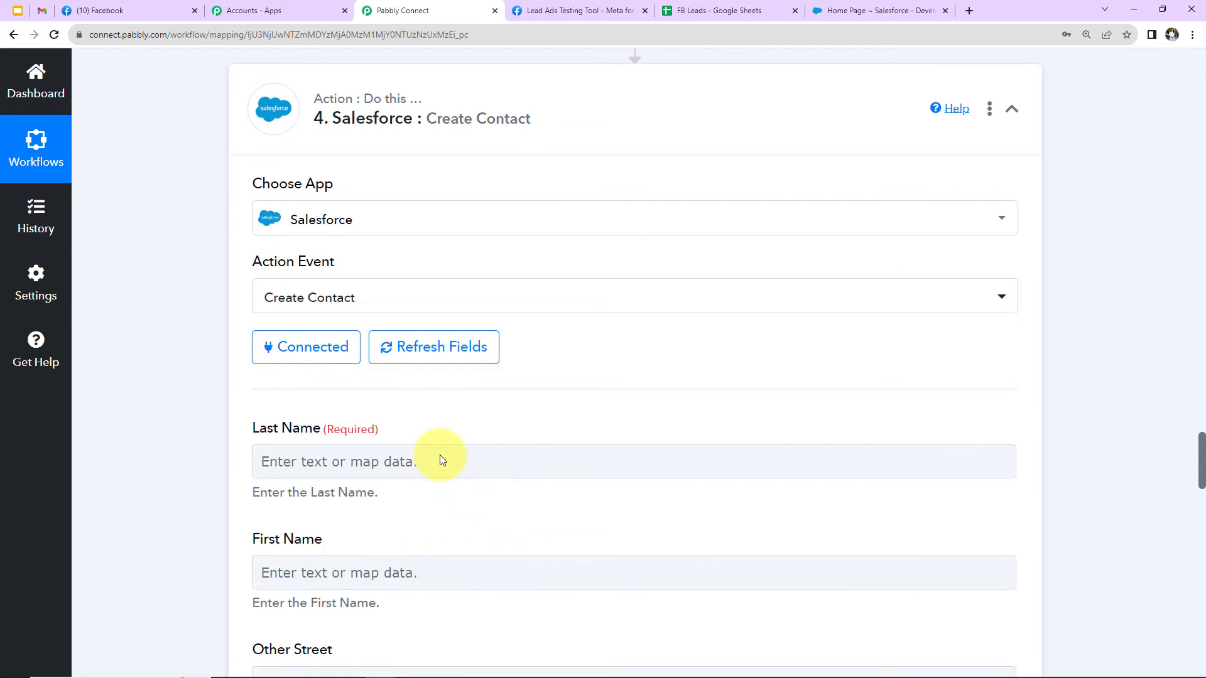
Map the Salesforce contact's Last Name to Result 1 and First Name to Result 0 from the Split Text step.
scroll(433, 445, down, 1)
click(367, 310)
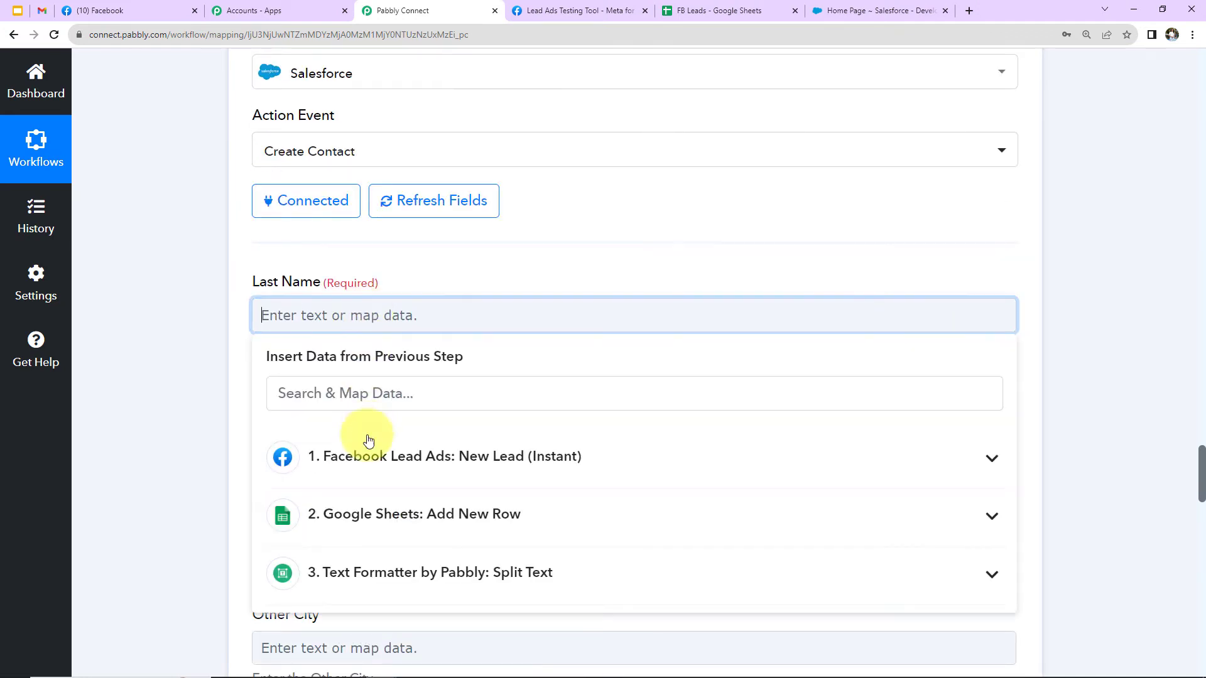
scroll(369, 471, down, 2)
click(366, 433)
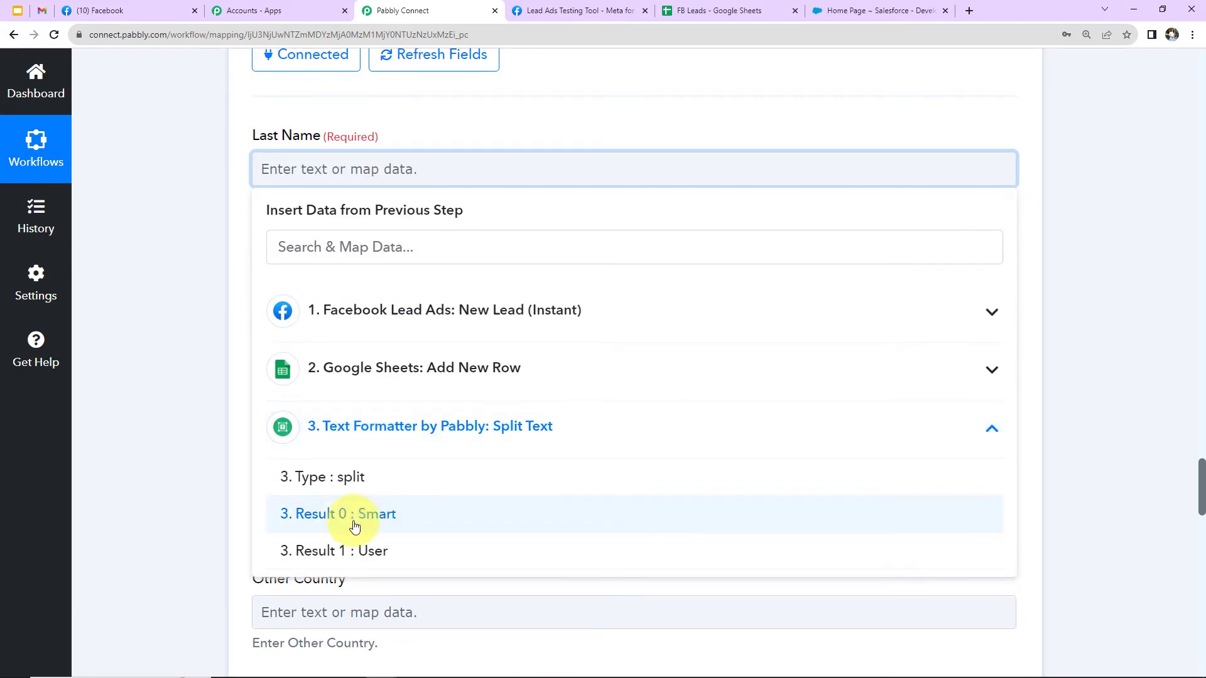
click(289, 550)
click(198, 435)
click(304, 288)
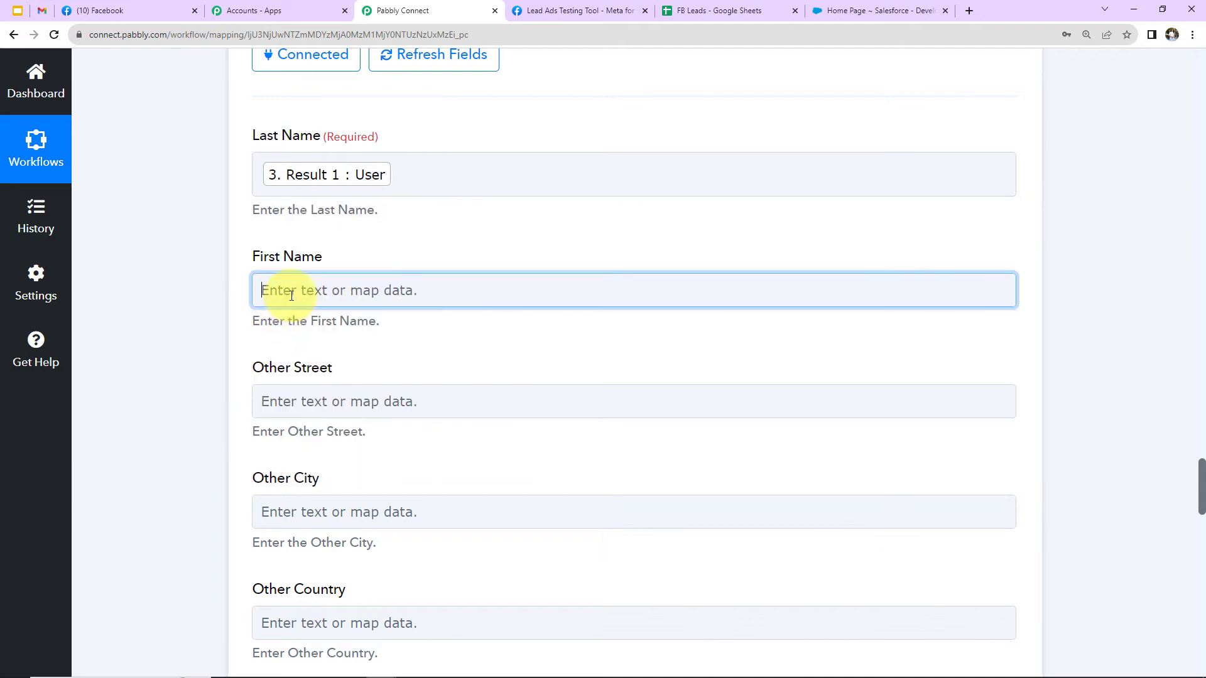
click(350, 559)
click(356, 636)
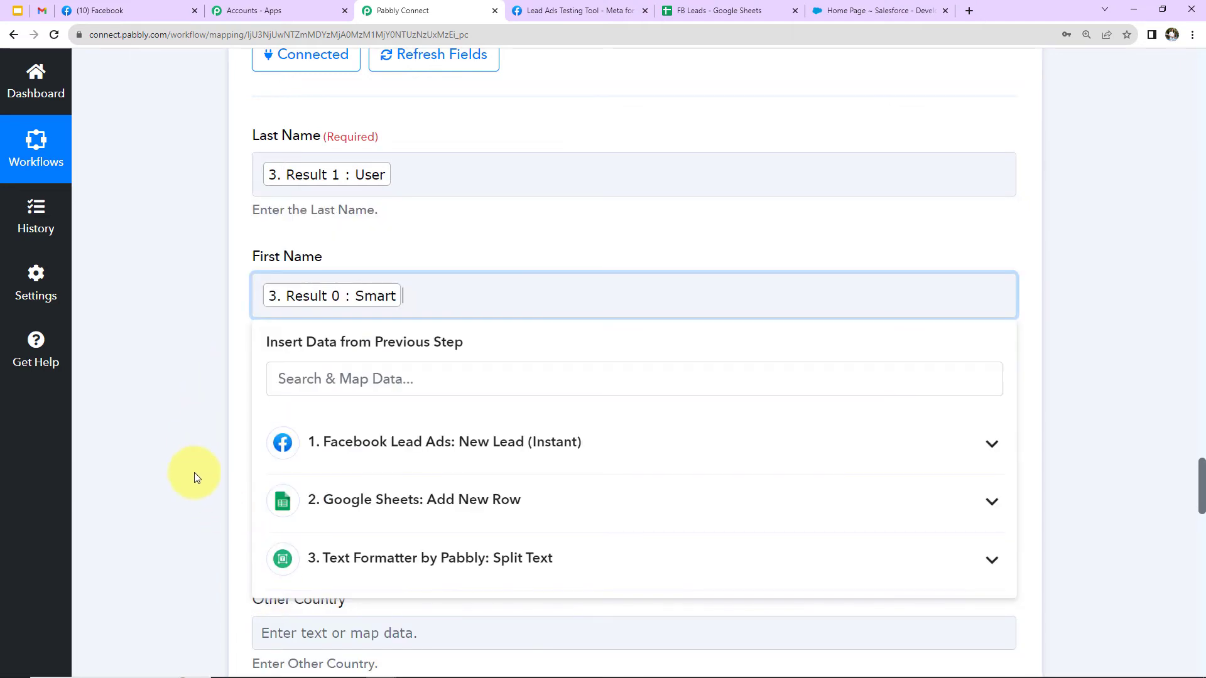
click(192, 470)
scroll(193, 469, down, 5)
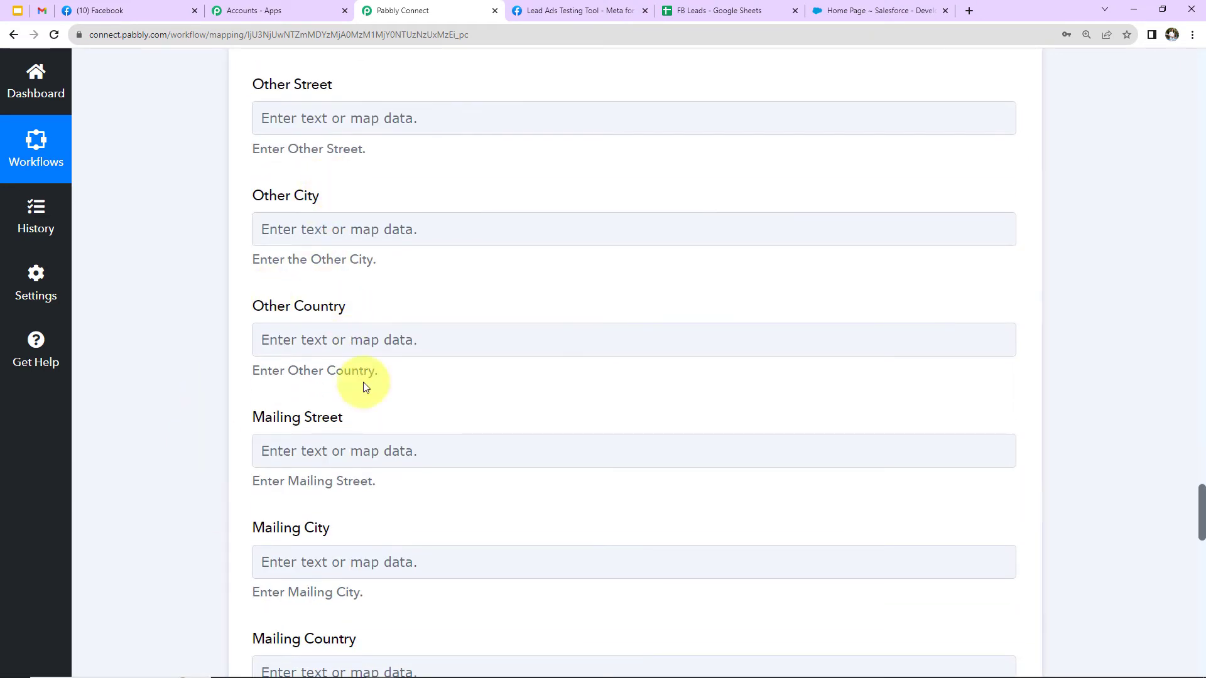
Map the Salesforce contact's Email to Res4 Email from the Facebook Lead Ads trigger.
scroll(502, 414, down, 5)
scroll(506, 413, down, 4)
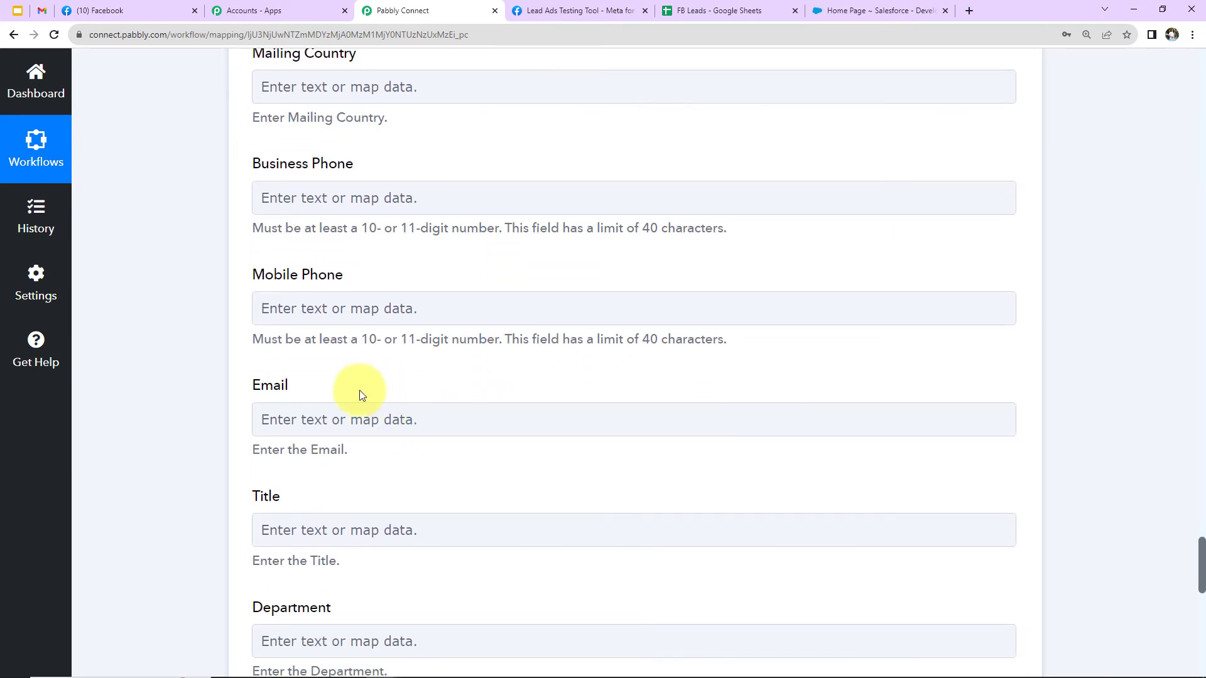
click(331, 418)
click(359, 559)
scroll(369, 600, down, 4)
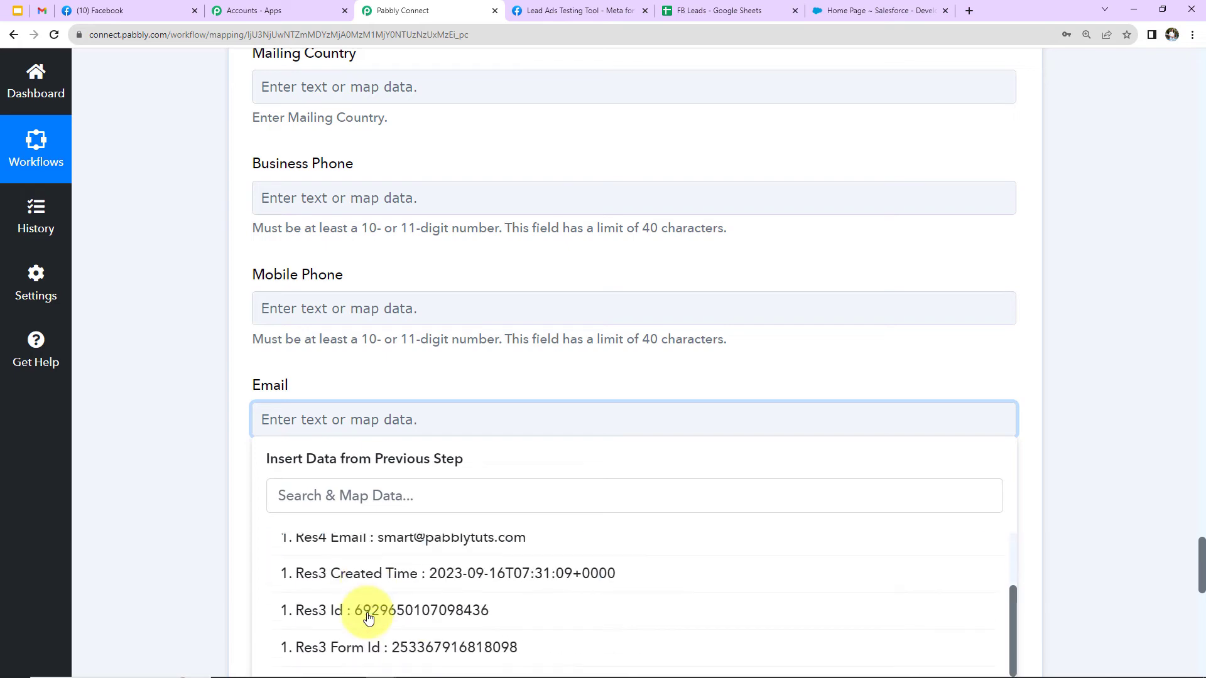
click(430, 535)
click(215, 464)
scroll(215, 463, down, 7)
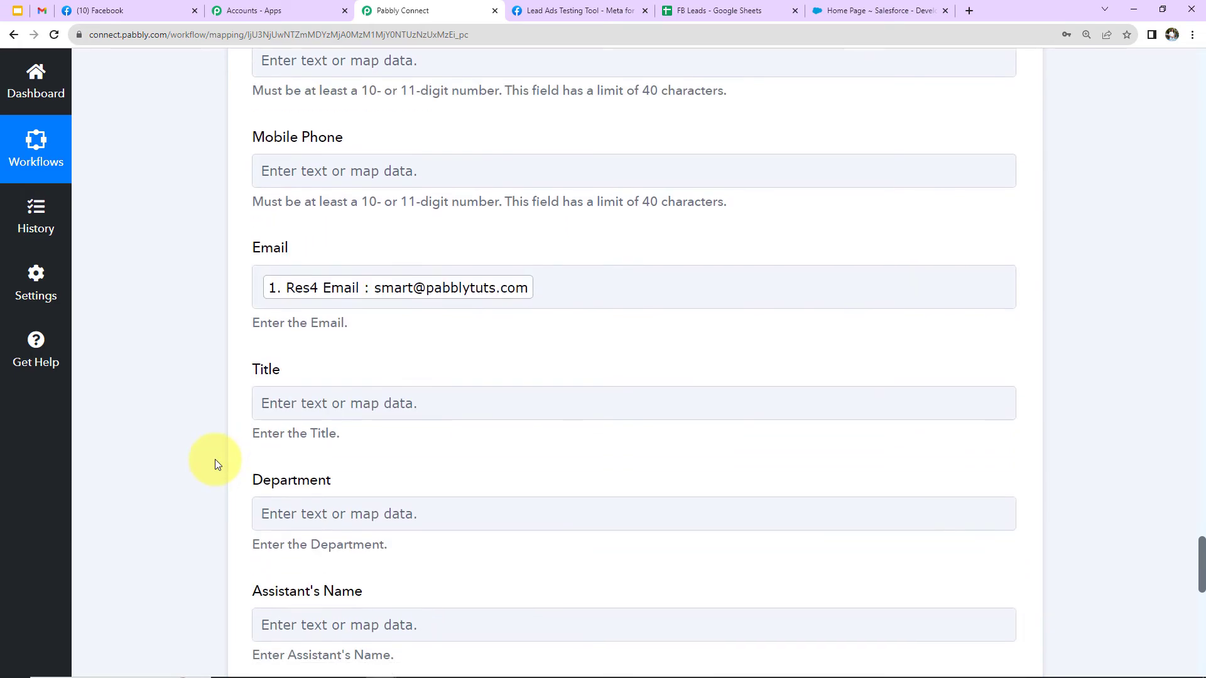
Map the Salesforce contact's Mobile Phone to Res4 Phone Number from the Facebook Lead Ads trigger.
scroll(214, 463, up, 4)
scroll(214, 463, up, 3)
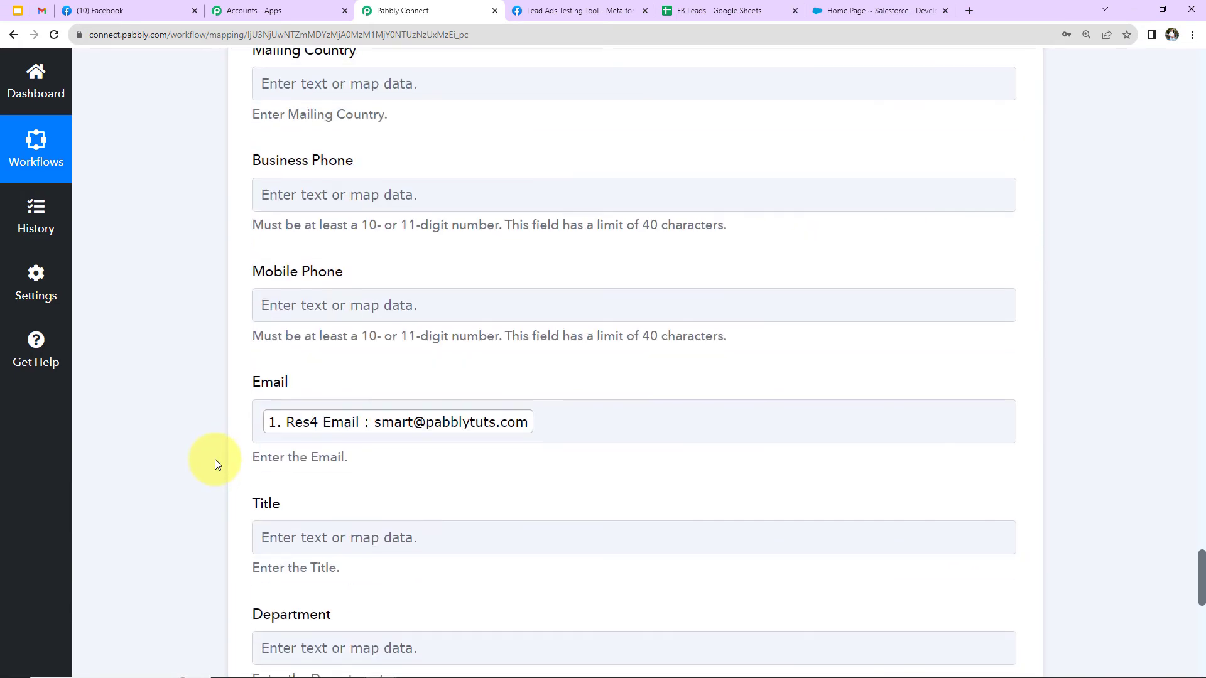
click(307, 307)
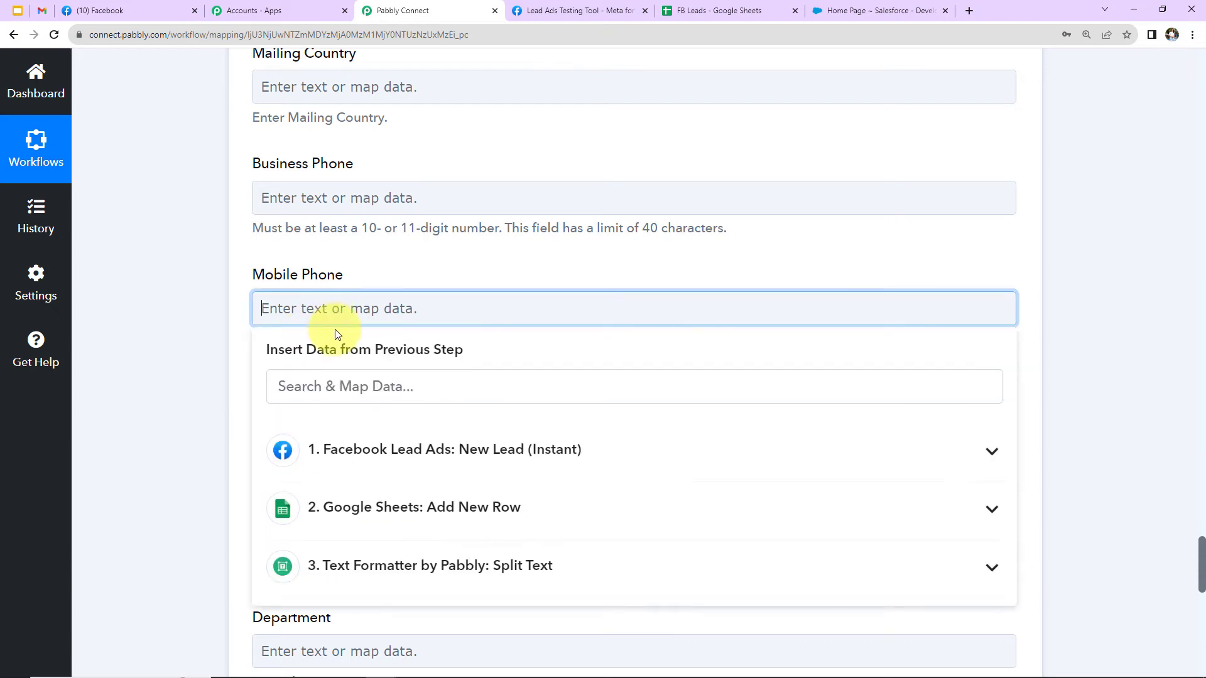
click(357, 450)
click(355, 537)
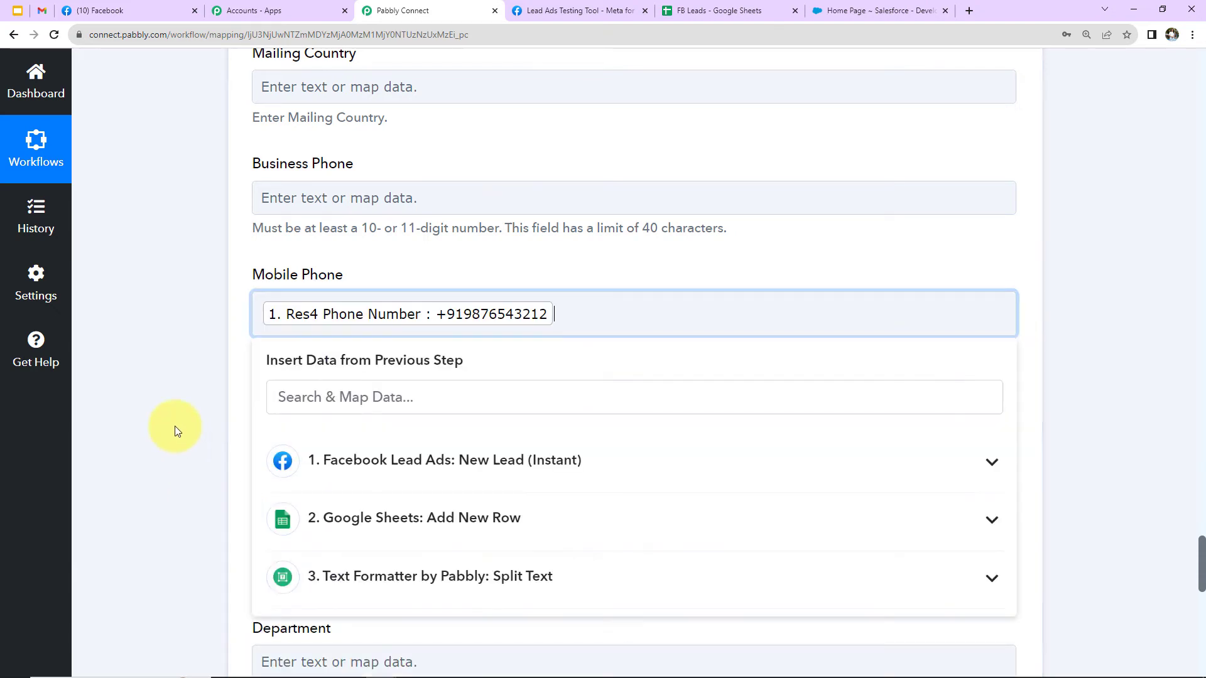
click(175, 426)
Review the remaining contact fields, leaving Lead Source at Web, and save and send the Create Contact test request.
scroll(174, 426, down, 2)
scroll(175, 430, down, 2)
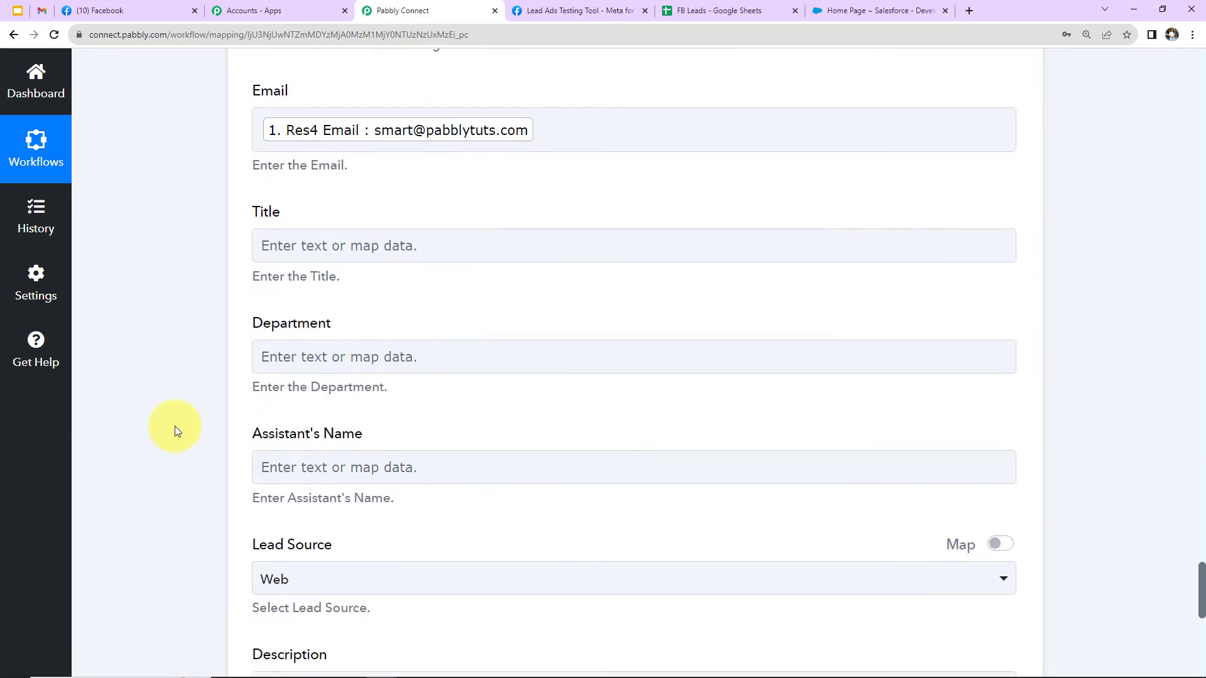
scroll(175, 430, down, 2)
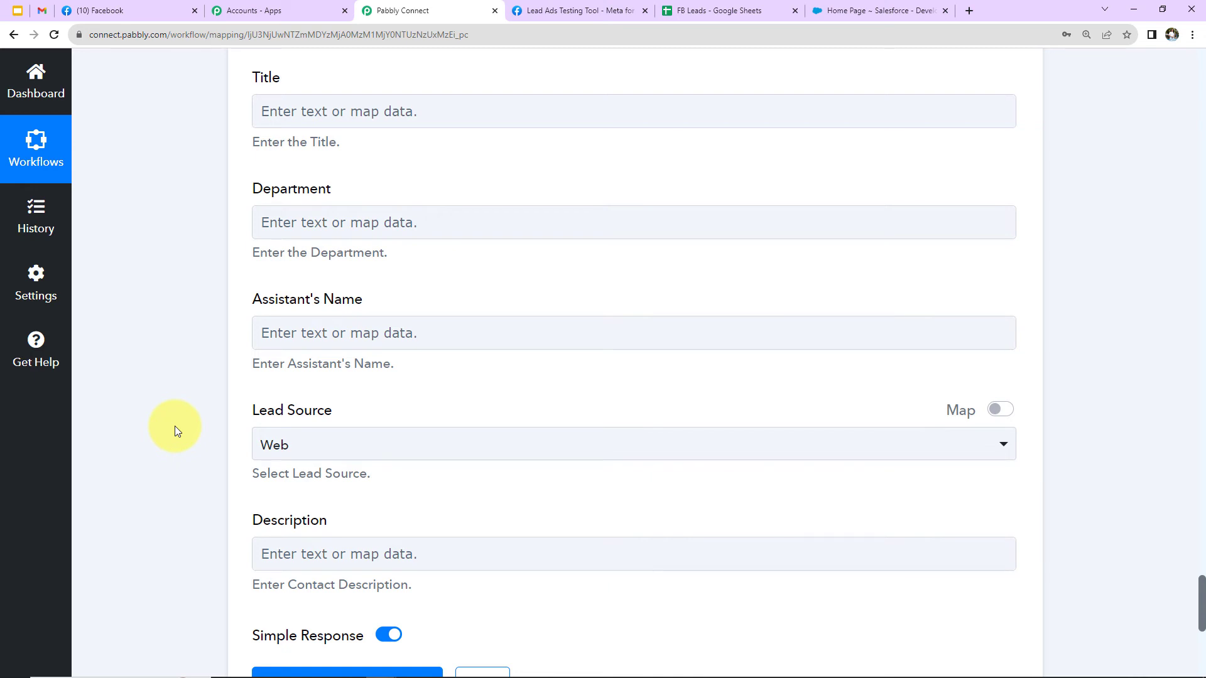
scroll(175, 428, down, 4)
scroll(175, 428, up, 8)
scroll(175, 430, up, 4)
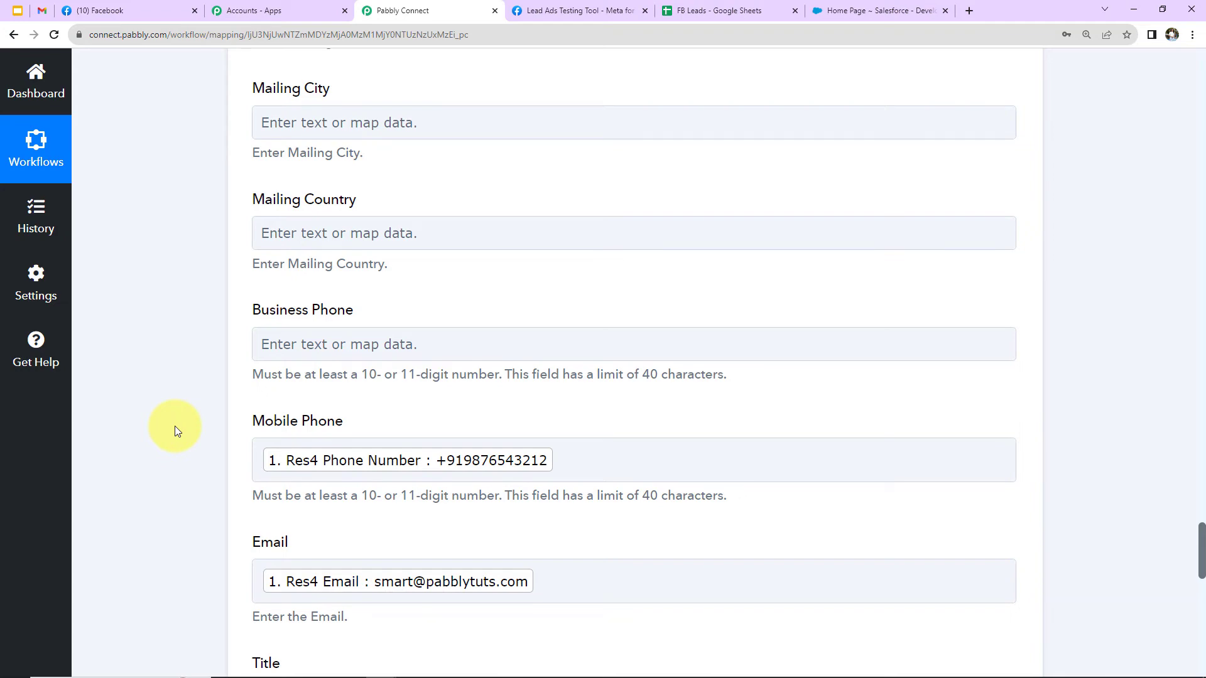
scroll(174, 430, down, 12)
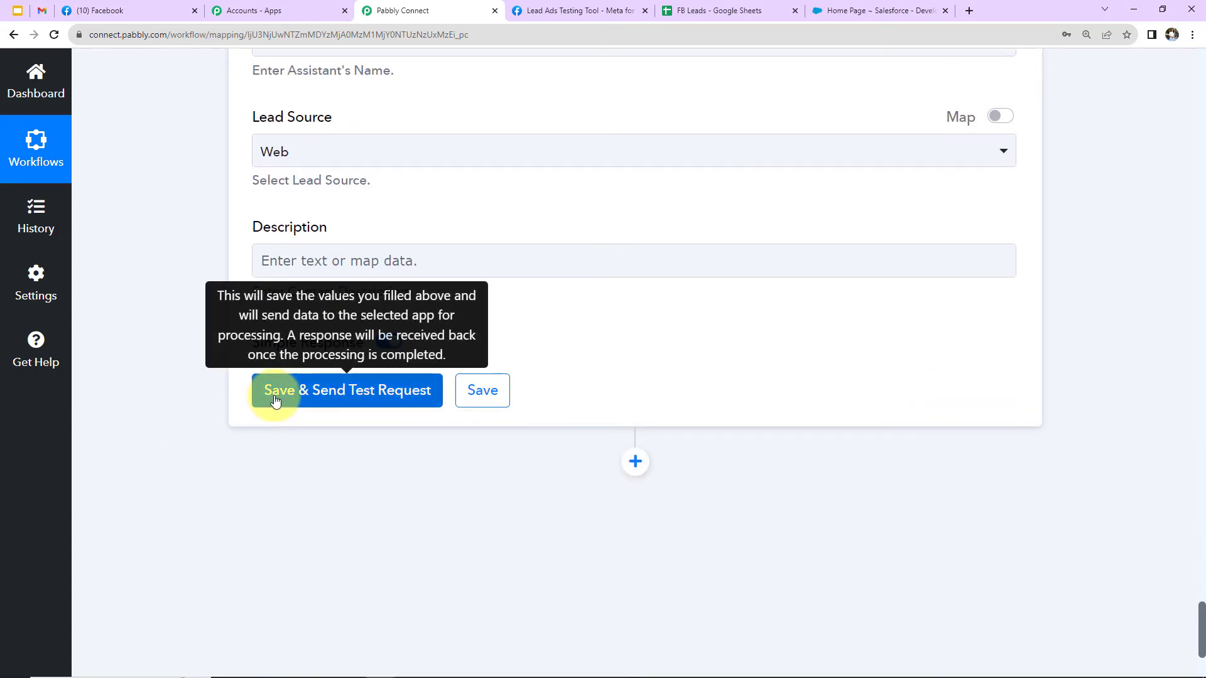
click(275, 396)
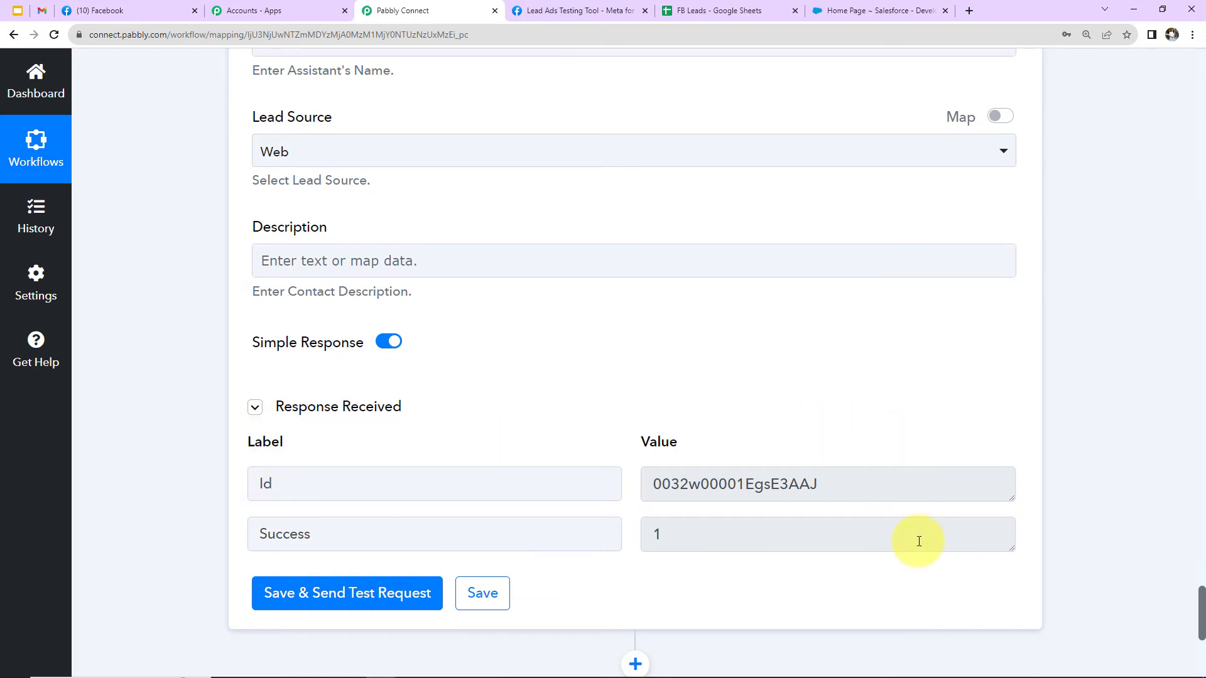
Switch to Salesforce and check the details of the newly created contact against the mapped lead data.
click(882, 10)
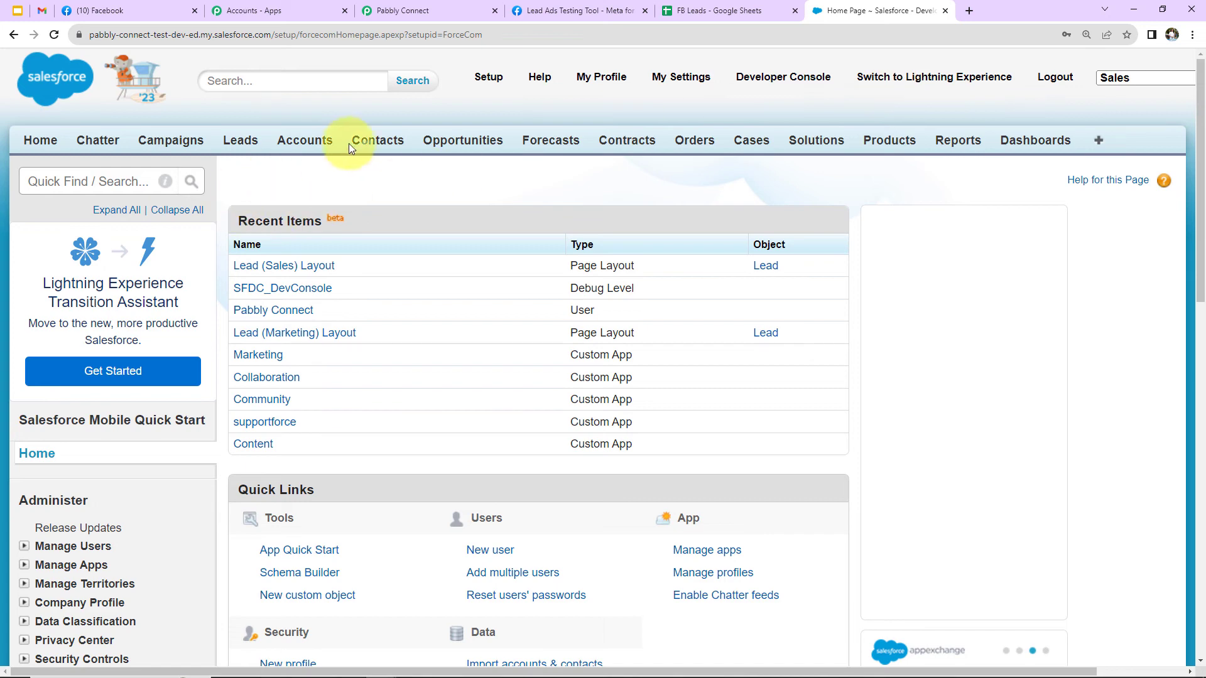
click(370, 144)
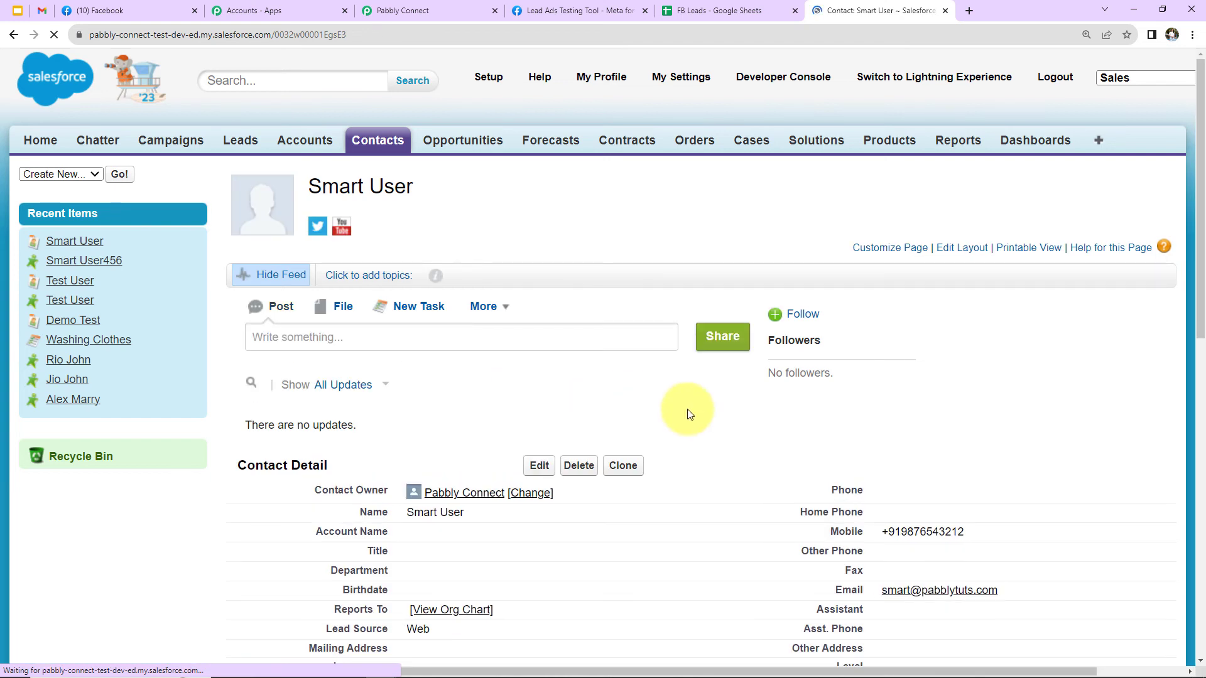
scroll(688, 413, down, 2)
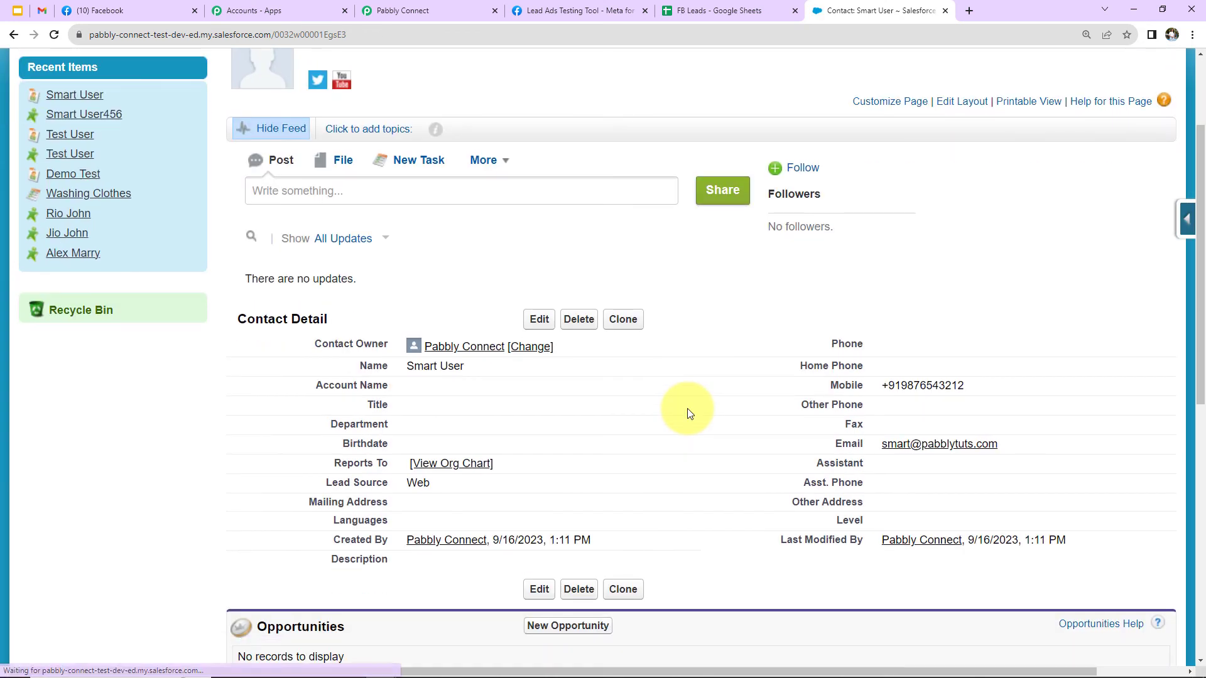
click(402, 10)
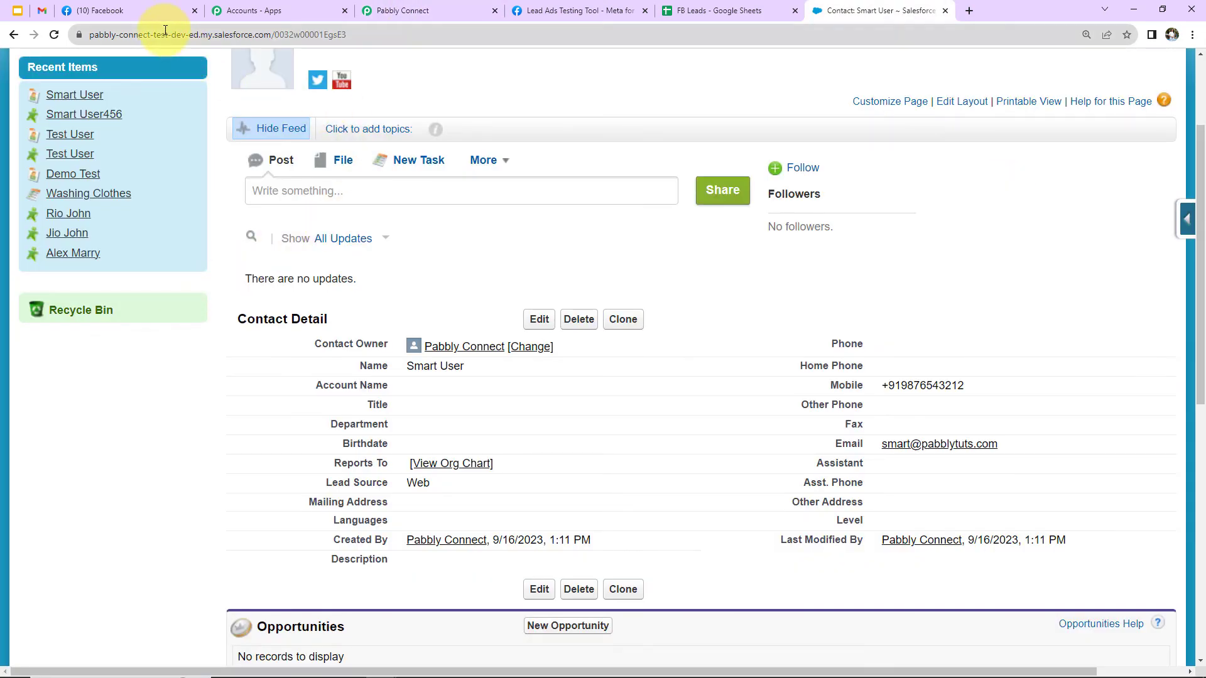
In the Lead Ads Testing Tool, preview the Organic Product Brochure Form and submit a test lead with full name, phone number and email.
click(562, 11)
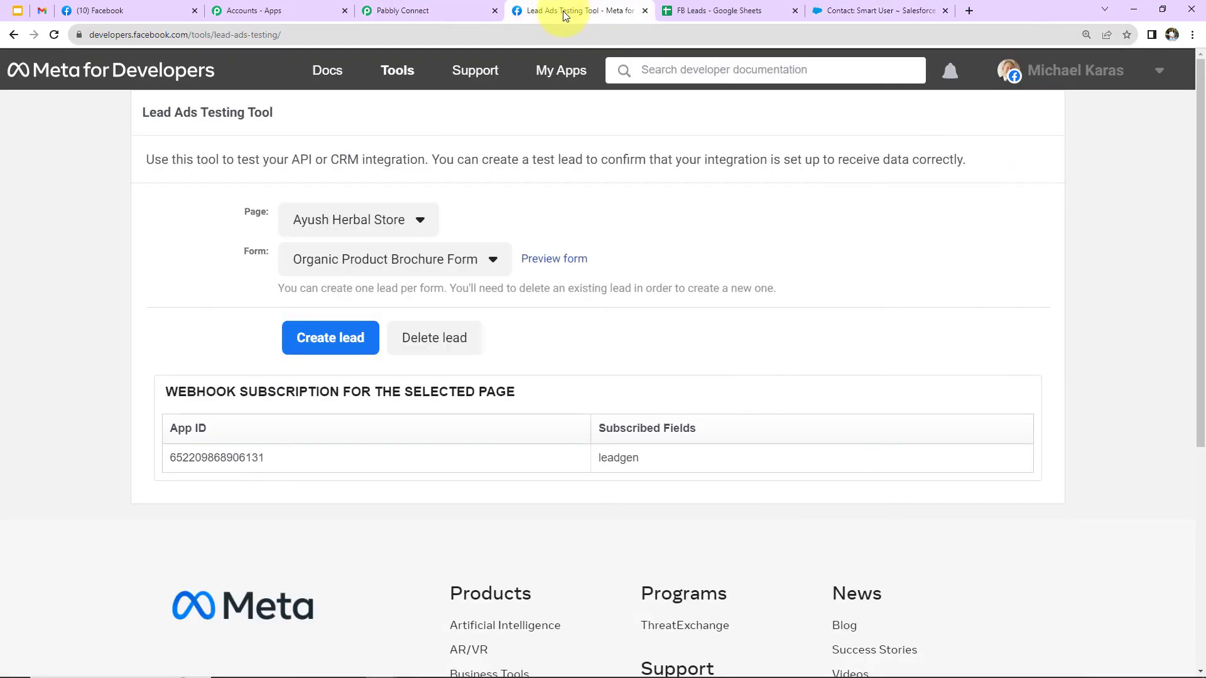
click(560, 262)
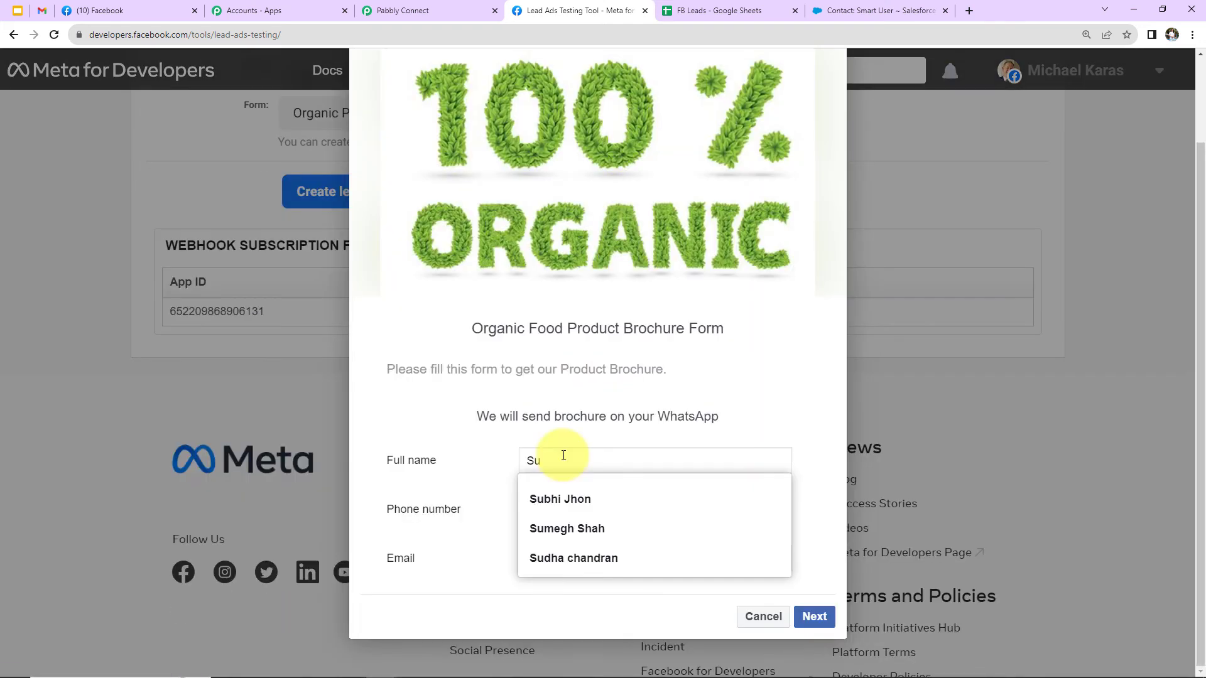
key(BackSpace)
key(BackSpace)
text(Sue User)
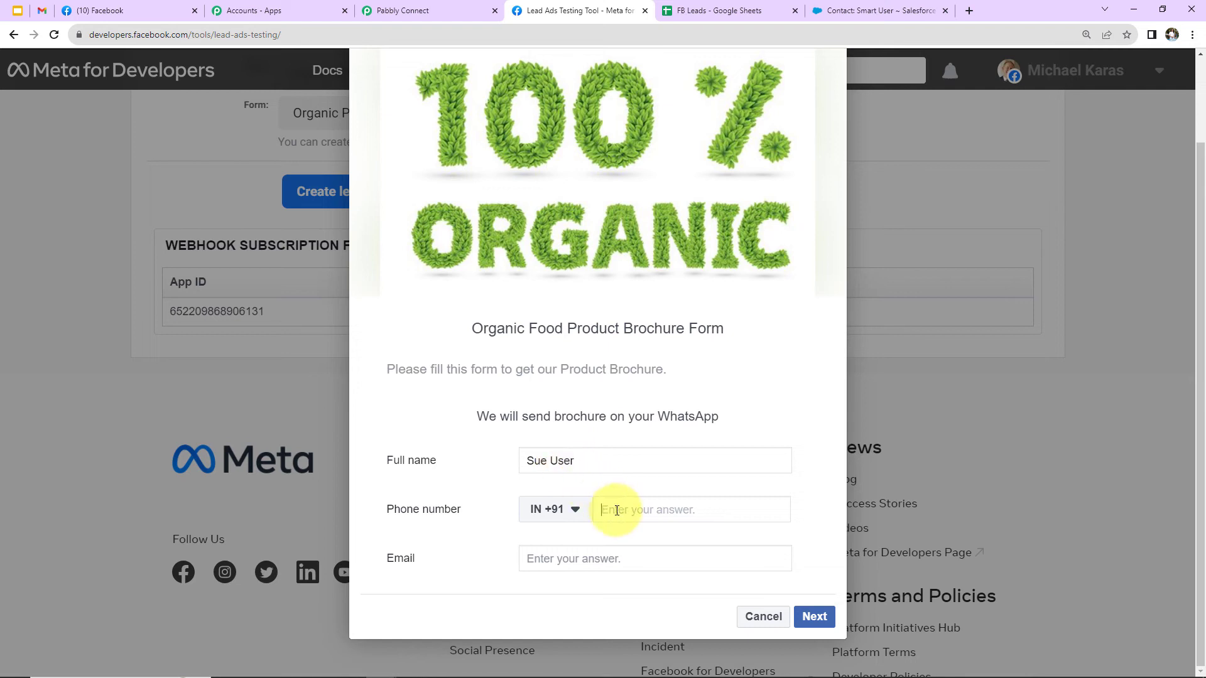
text(98989 89898)
click(607, 563)
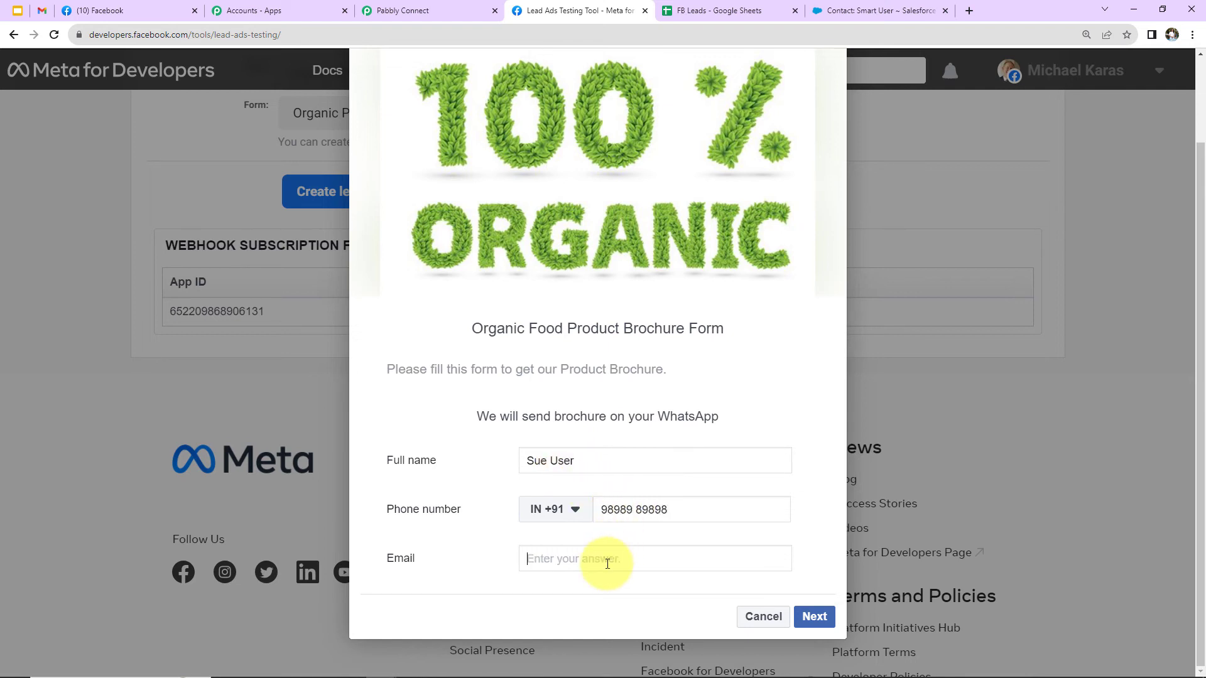
click(806, 616)
click(819, 569)
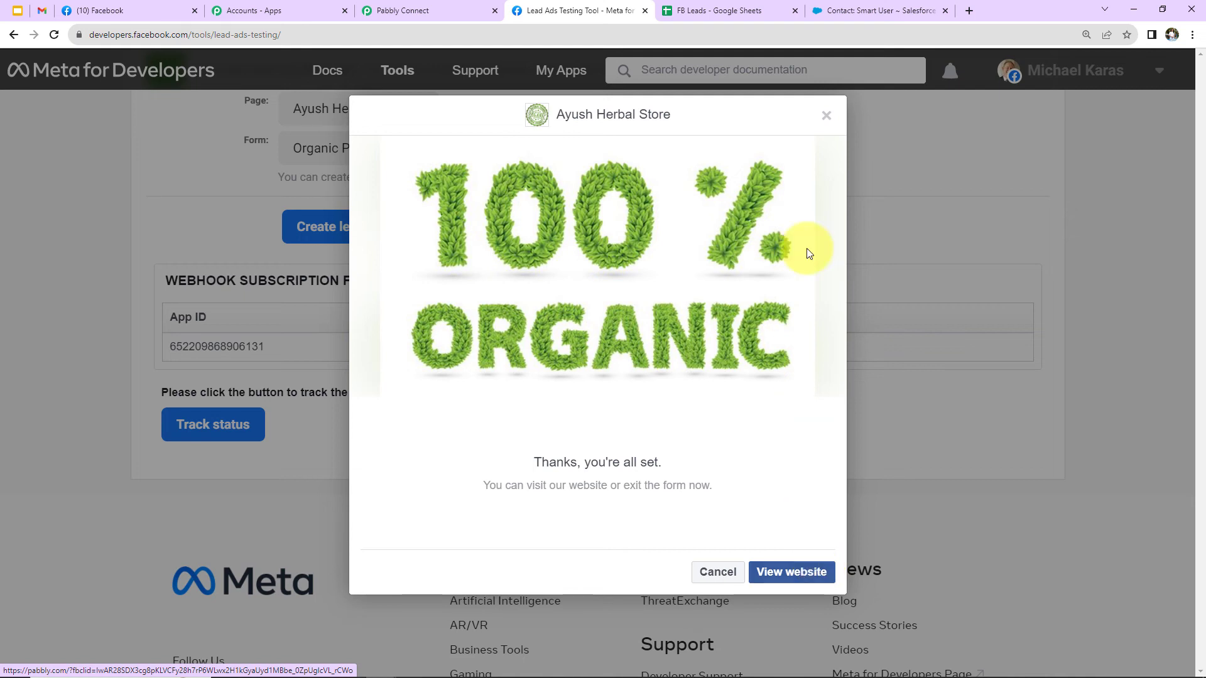
Check the FB Leads sheet for the new lead's row, and reload the Salesforce contacts to inspect the matching contact.
click(751, 12)
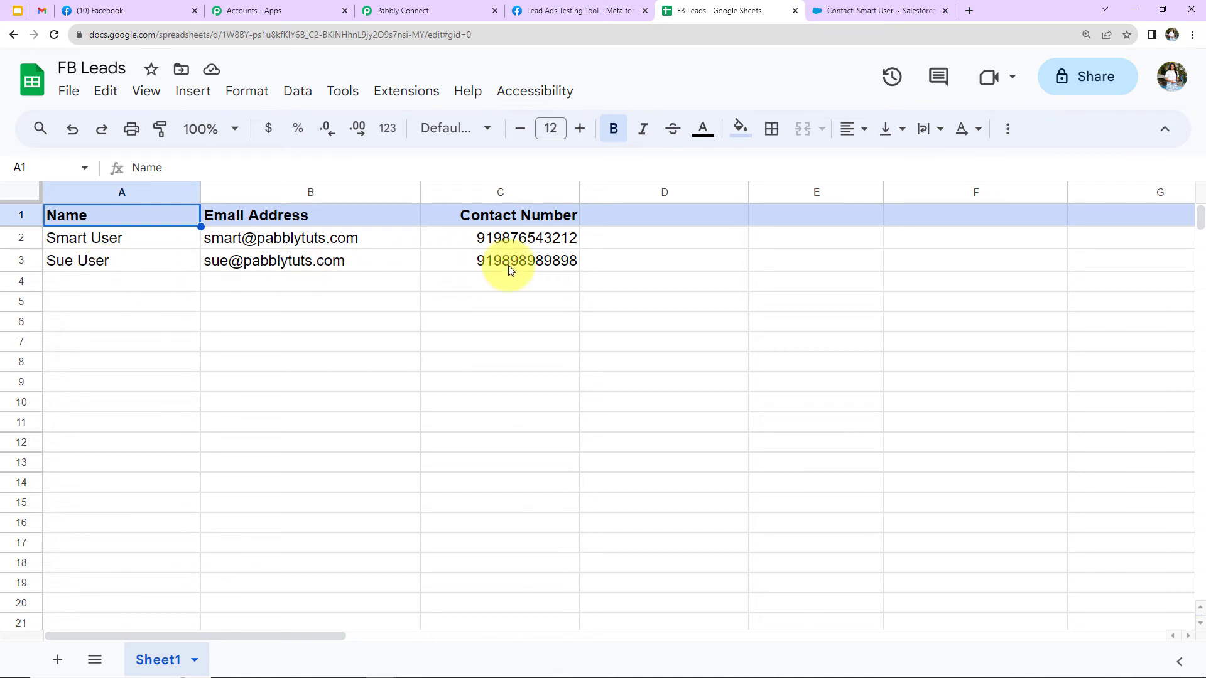
click(841, 12)
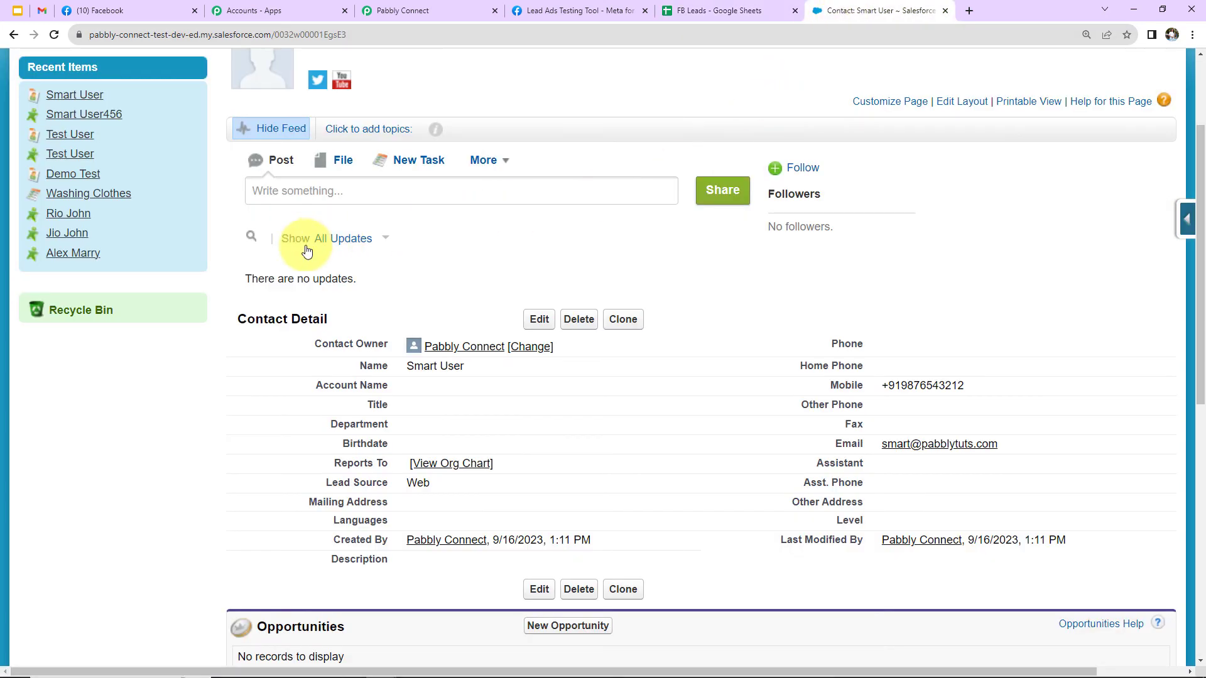
scroll(304, 247, up, 3)
click(13, 35)
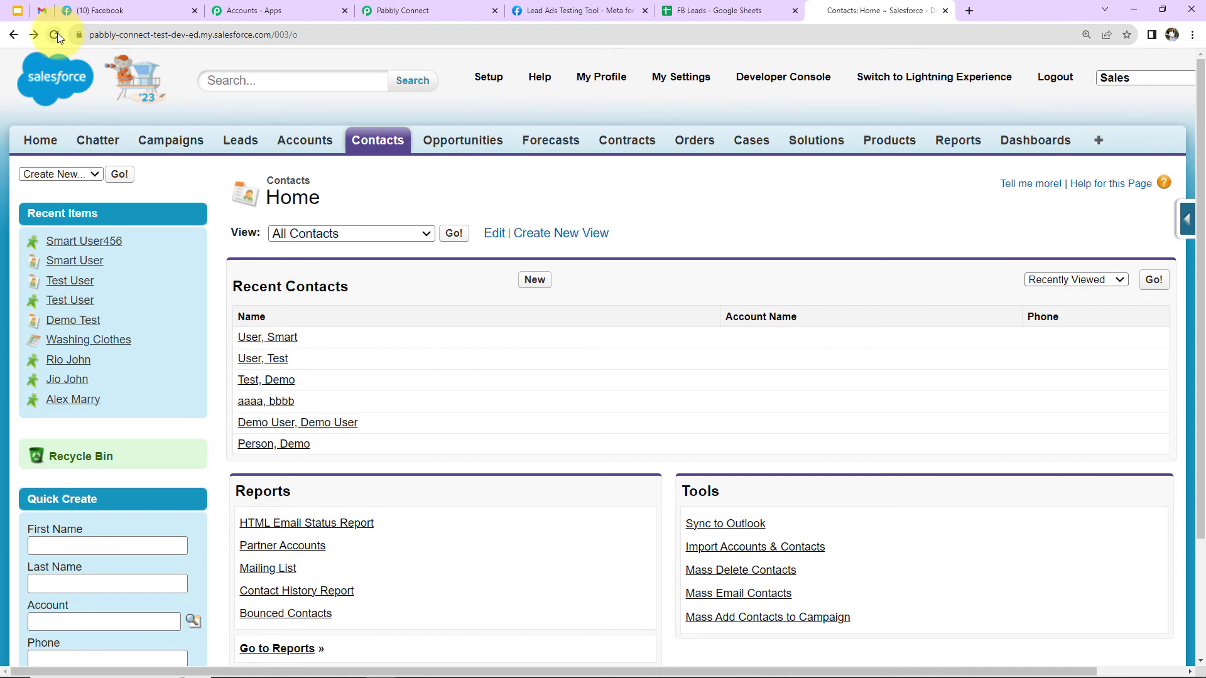
click(56, 34)
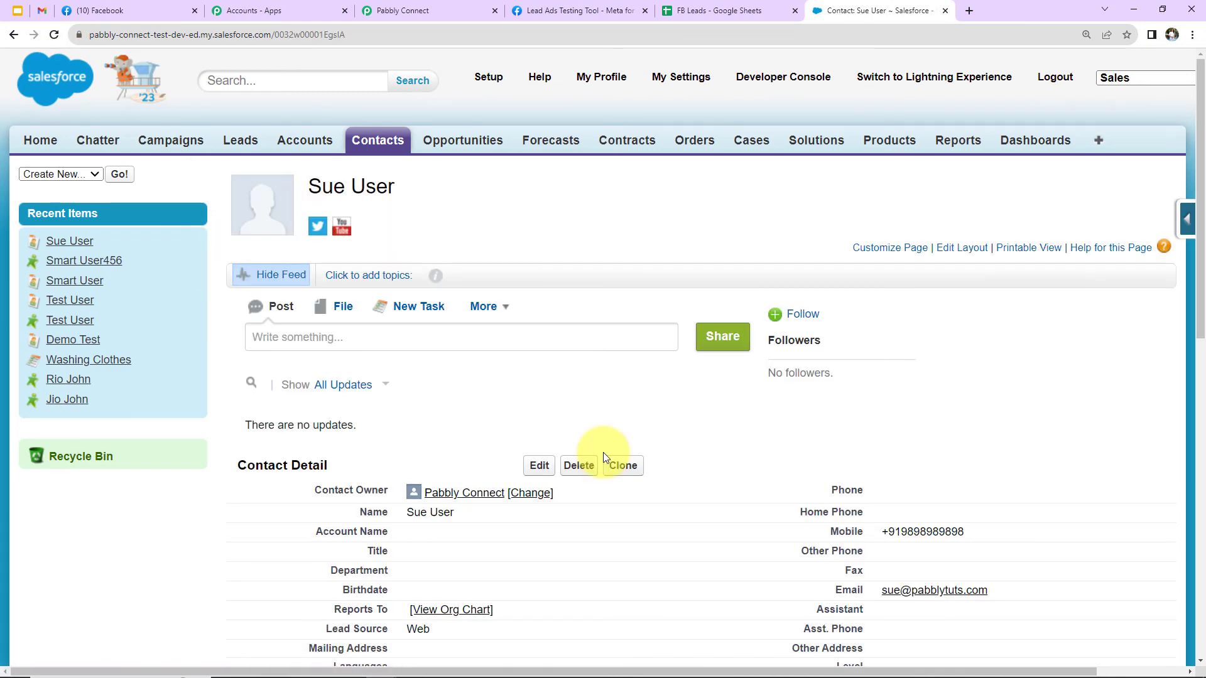